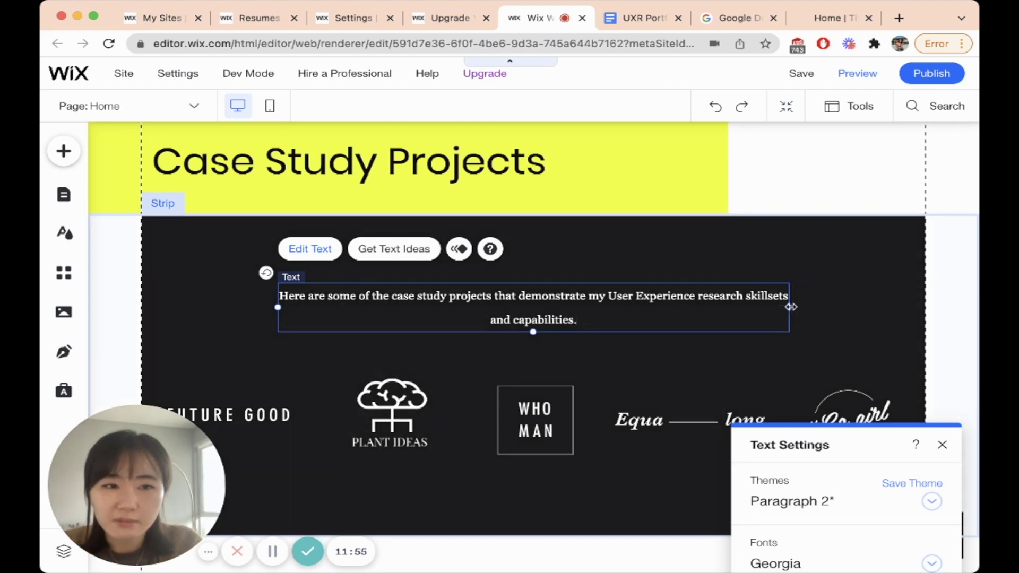
Step: Widen the case-study intro text box so it fits on one line, and move it up-left
drag(790, 308, 829, 307)
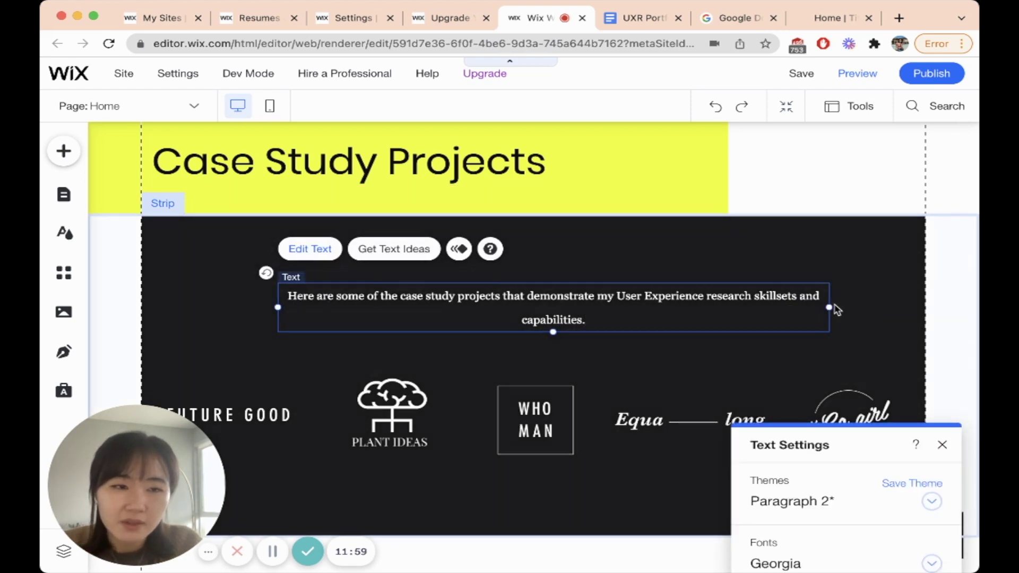
drag(830, 308, 883, 307)
drag(695, 297, 658, 289)
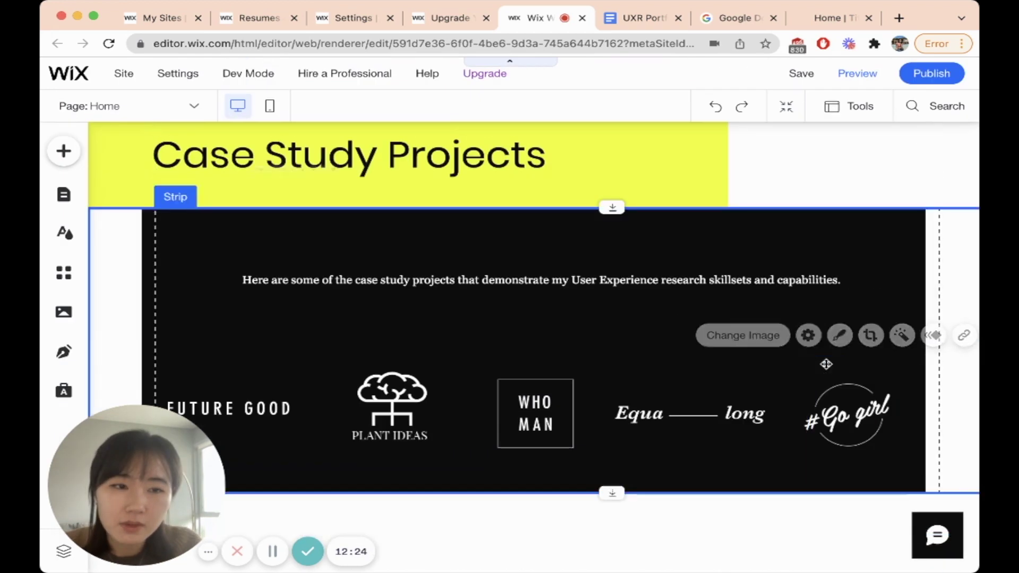
Step: Multi-select the five project logos and move them higher in the strip
shift+click(690, 414)
shift+click(566, 416)
shift+click(392, 406)
shift+click(265, 409)
drag(265, 409, 266, 356)
Step: Shorten the dark case-study strip to 980 × 383, ending above Recent Blog Posts
scroll(652, 343, down, 2)
click(651, 343)
drag(598, 395, 598, 347)
scroll(597, 347, down, 4)
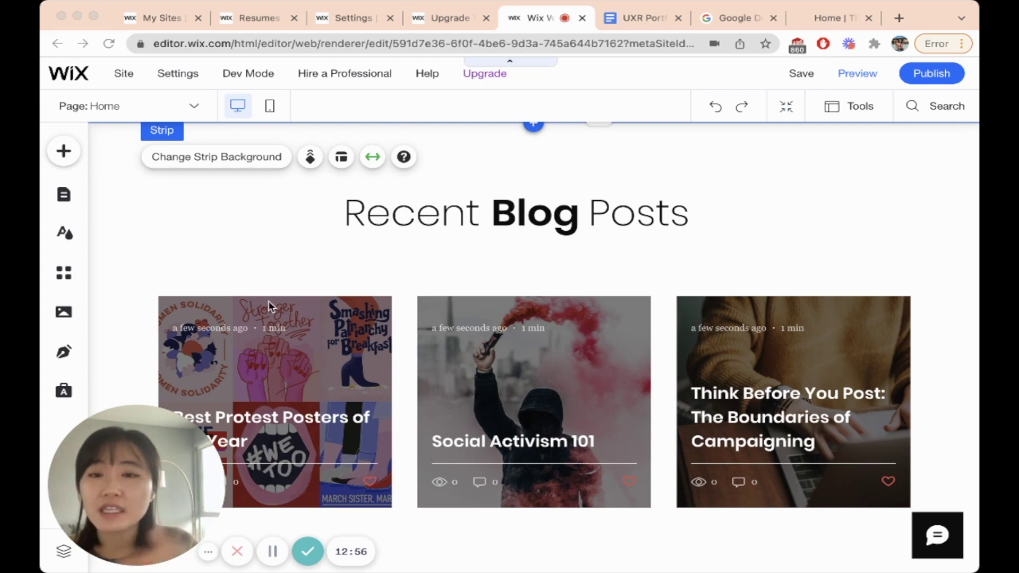
Step: Drag the See Full CV button down toward the hero heading
scroll(455, 215, up, 15)
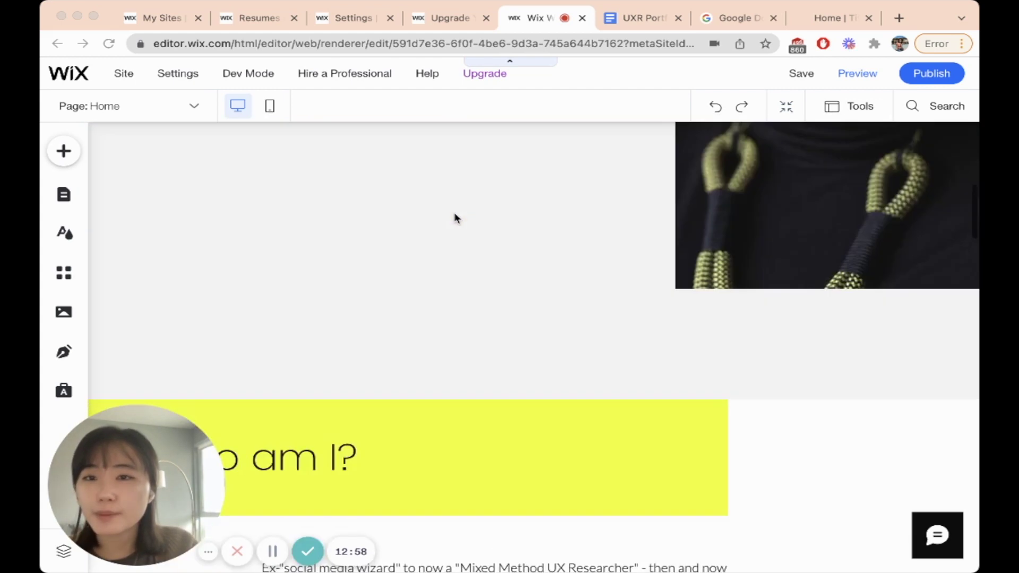
scroll(456, 218, down, 15)
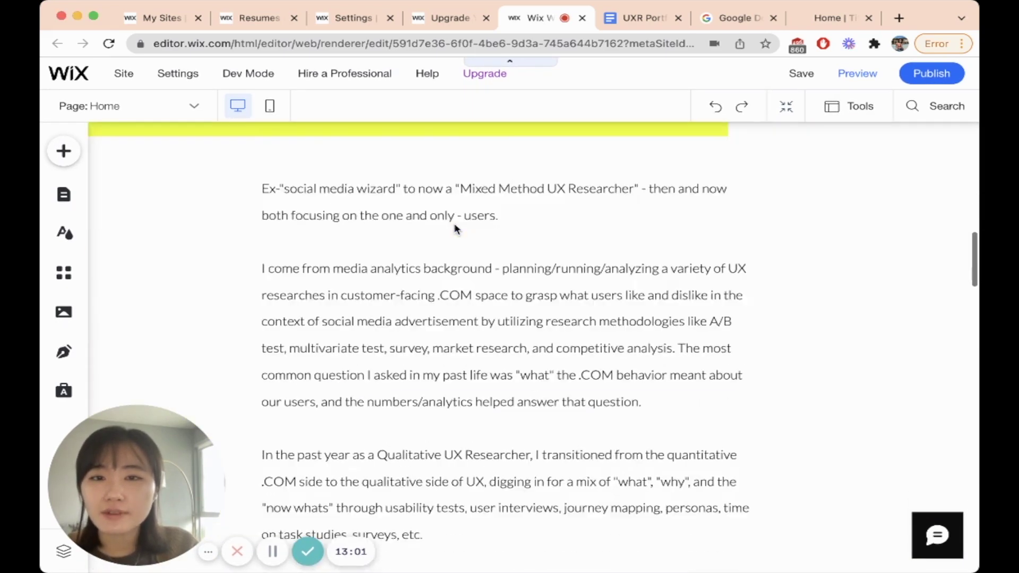
scroll(455, 228, down, 2)
scroll(455, 227, up, 1)
click(375, 279)
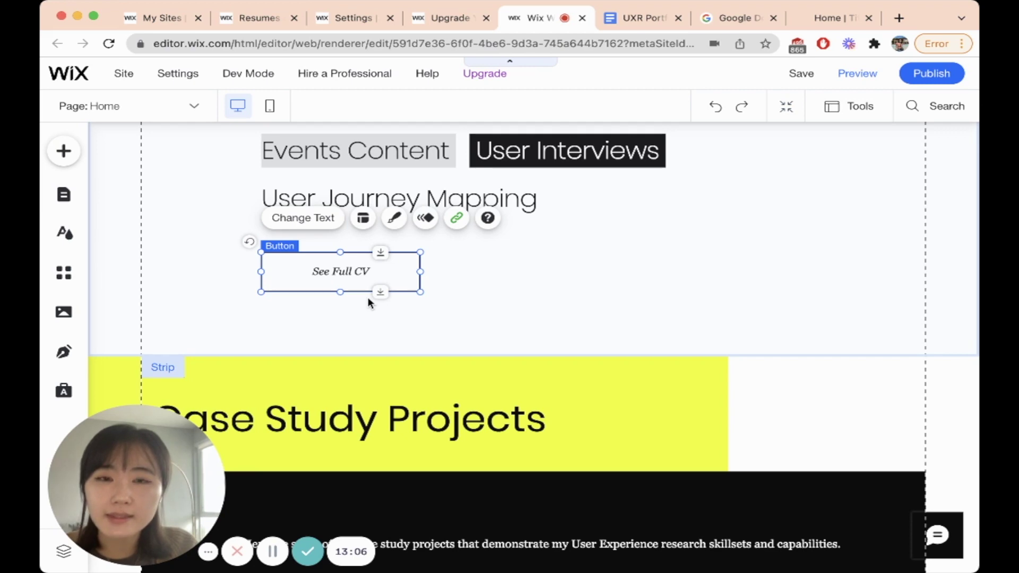
scroll(370, 303, up, 15)
click(385, 400)
drag(351, 287, 352, 396)
Step: Shorten the hero strip by dragging its bottom edge up
scroll(351, 396, up, 4)
scroll(352, 396, down, 1)
scroll(476, 187, up, 1)
click(481, 262)
click(579, 269)
click(387, 326)
scroll(388, 326, down, 5)
drag(449, 480, 455, 358)
scroll(455, 406, up, 3)
Step: Nudge the See Full CV button up to sit directly beneath the UX Researcher headline
click(430, 491)
drag(430, 491, 432, 473)
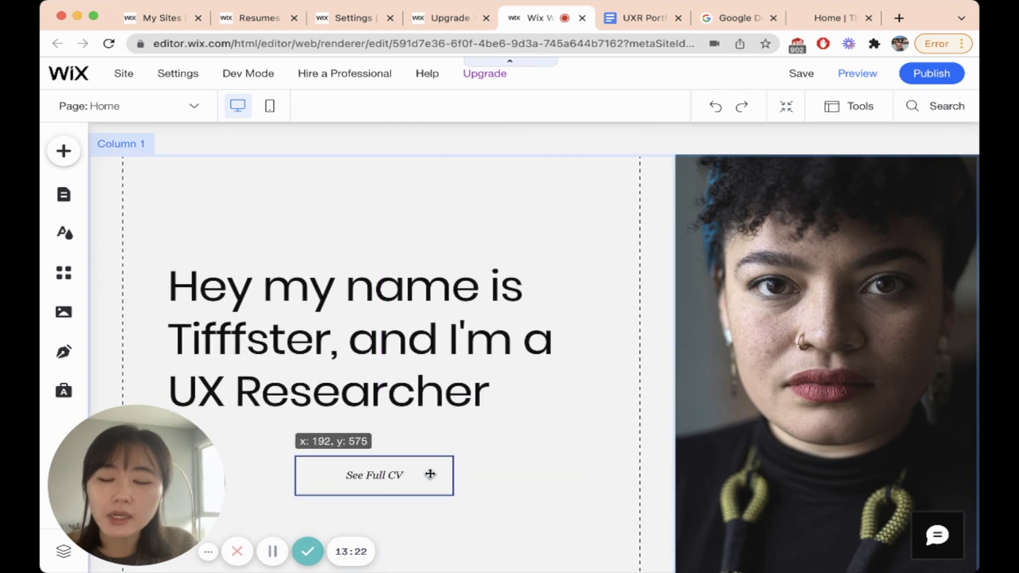
scroll(430, 476, down, 3)
scroll(647, 297, up, 5)
Step: Check the hero column strip, See Full CV button and photo column by selecting each
click(648, 298)
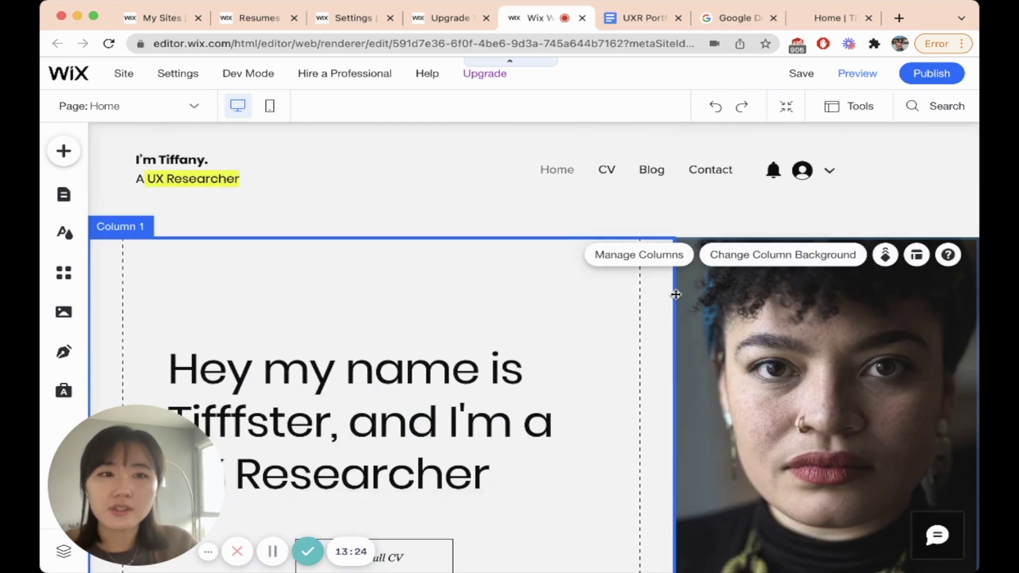
scroll(653, 296, down, 3)
click(395, 382)
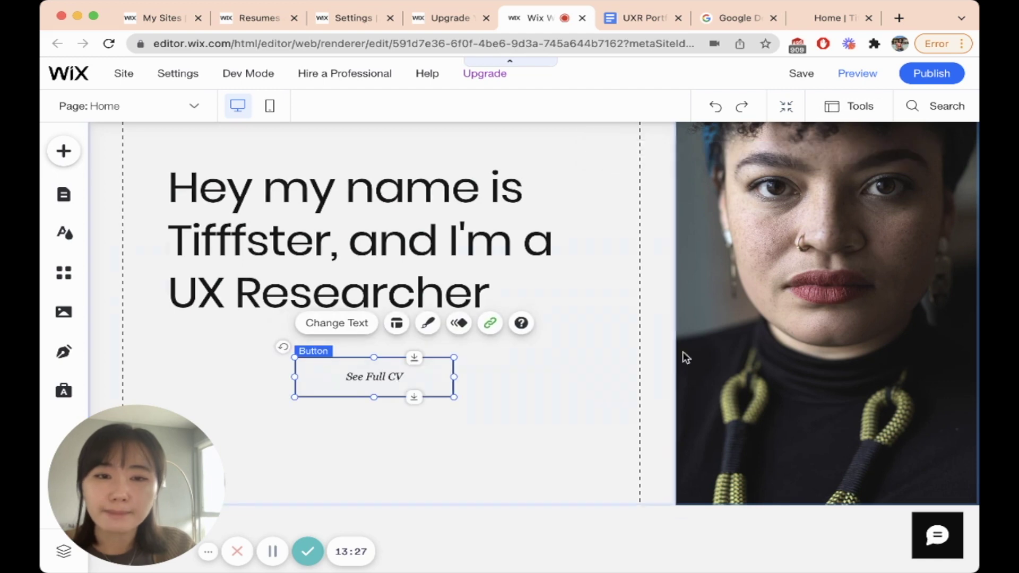
click(451, 398)
click(393, 379)
click(605, 386)
scroll(604, 385, up, 3)
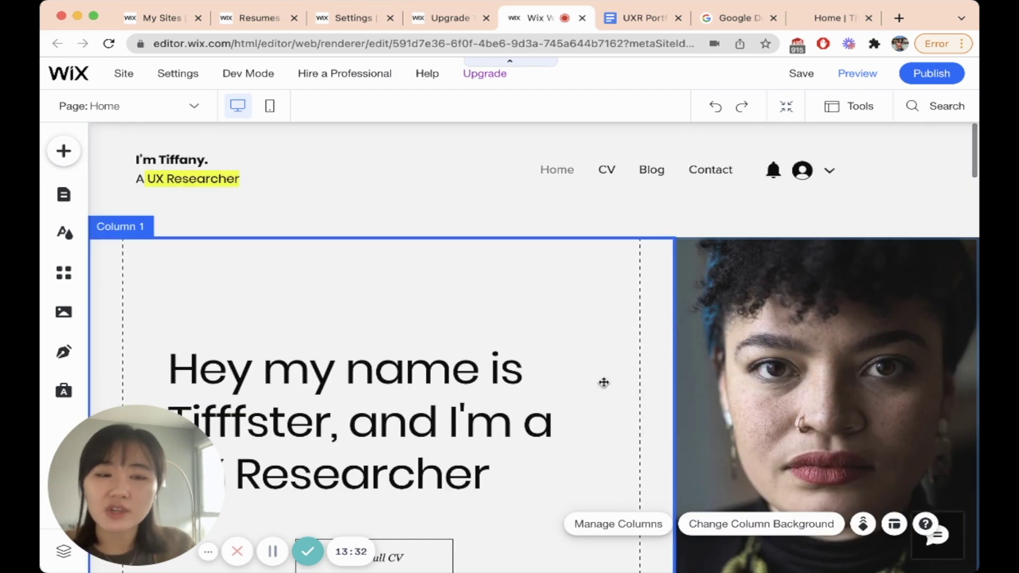
scroll(604, 383, down, 2)
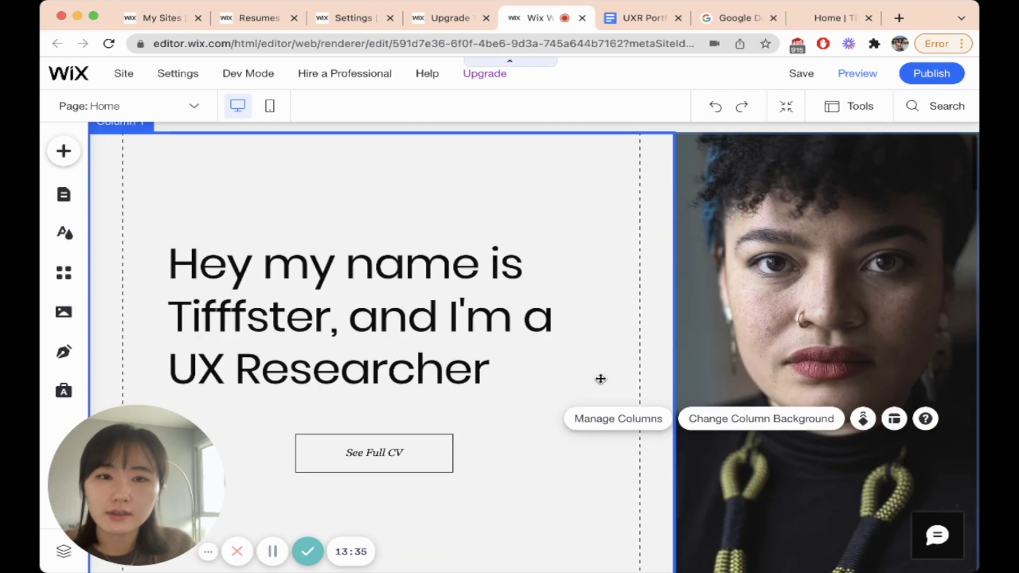
click(714, 300)
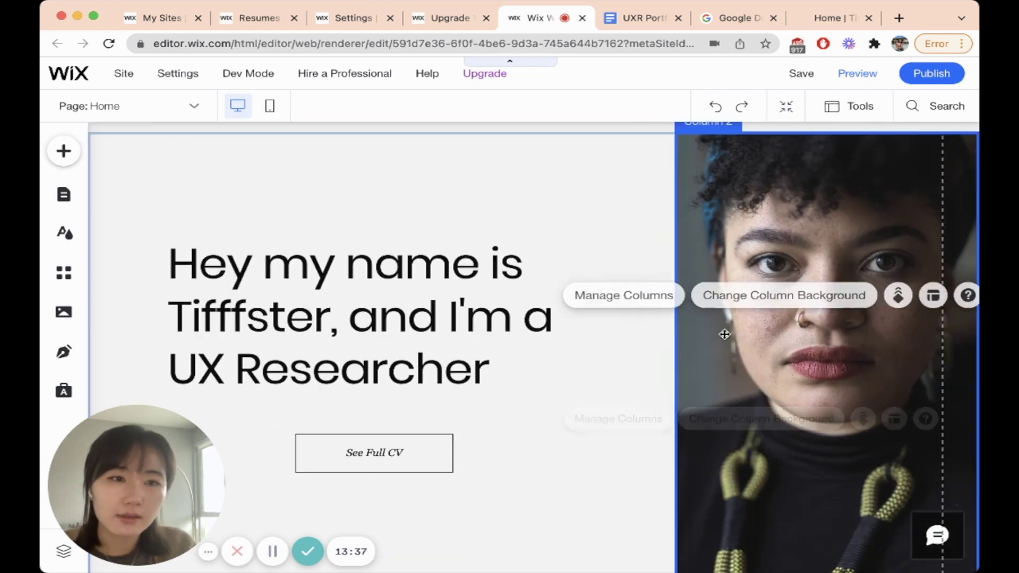
scroll(776, 202, up, 1)
scroll(776, 201, up, 1)
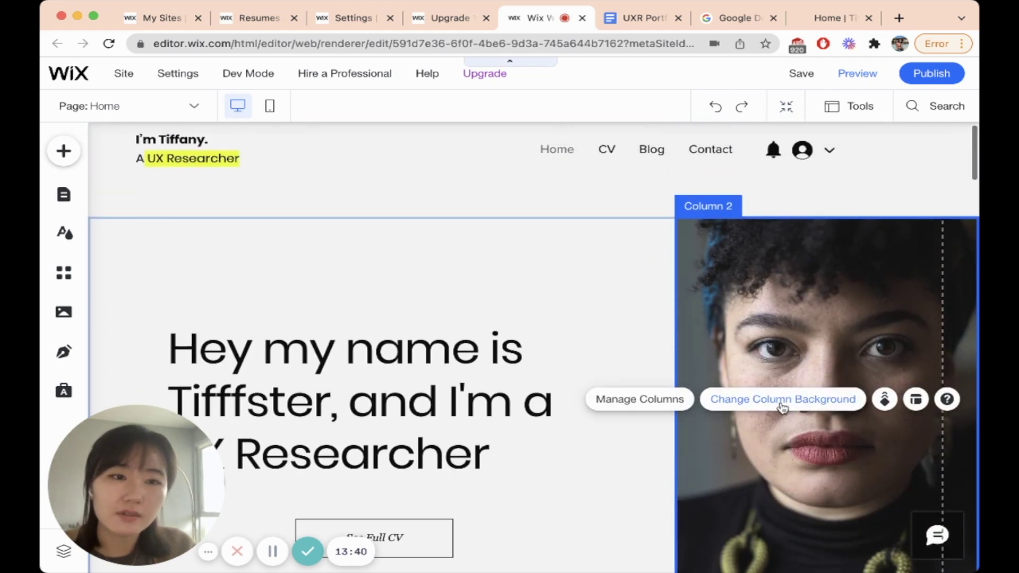
Step: Upload IMG_6670.JPG and set it as the hero photo column's background image
click(808, 408)
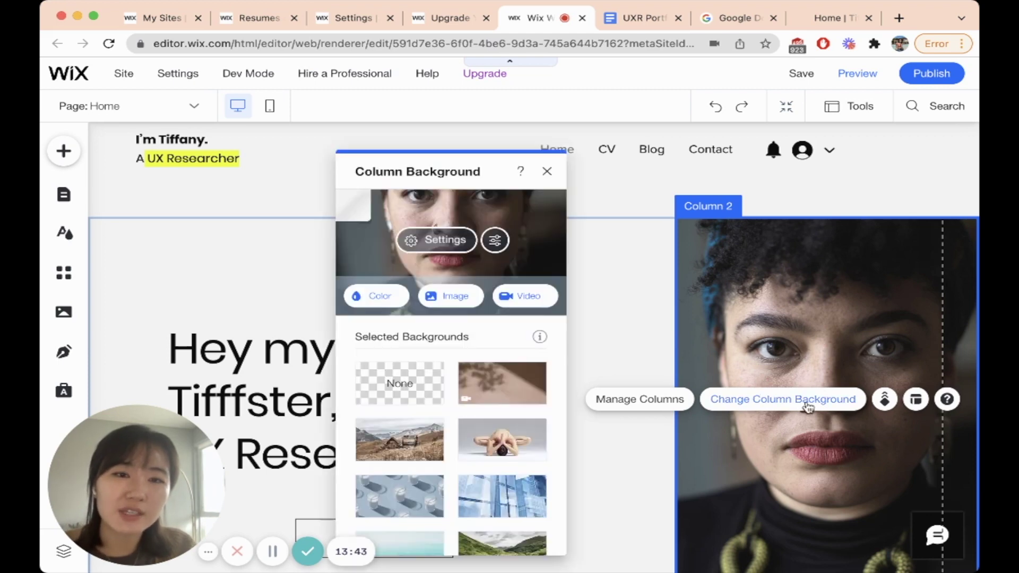
scroll(445, 465, down, 5)
scroll(445, 465, down, 10)
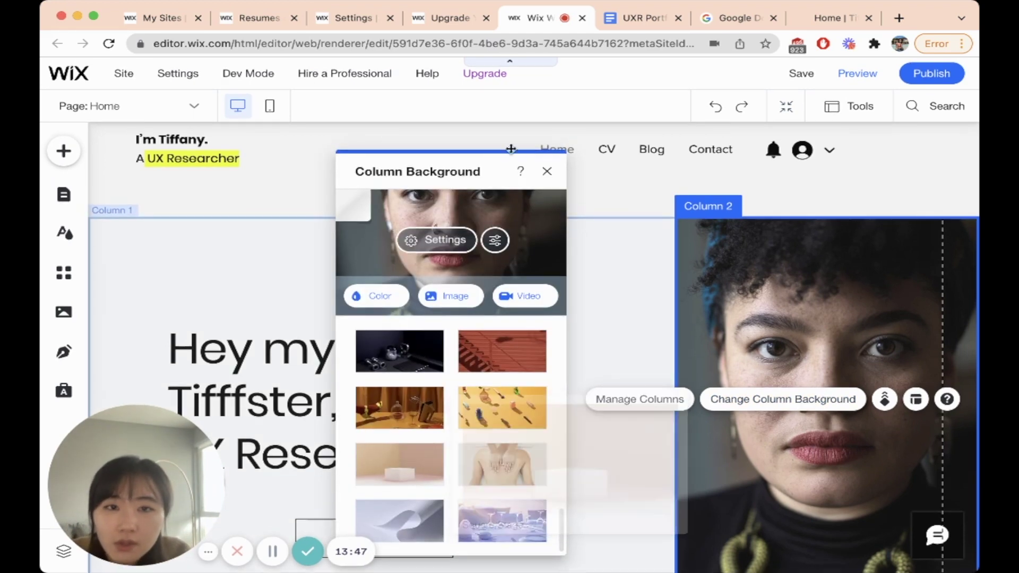
click(450, 295)
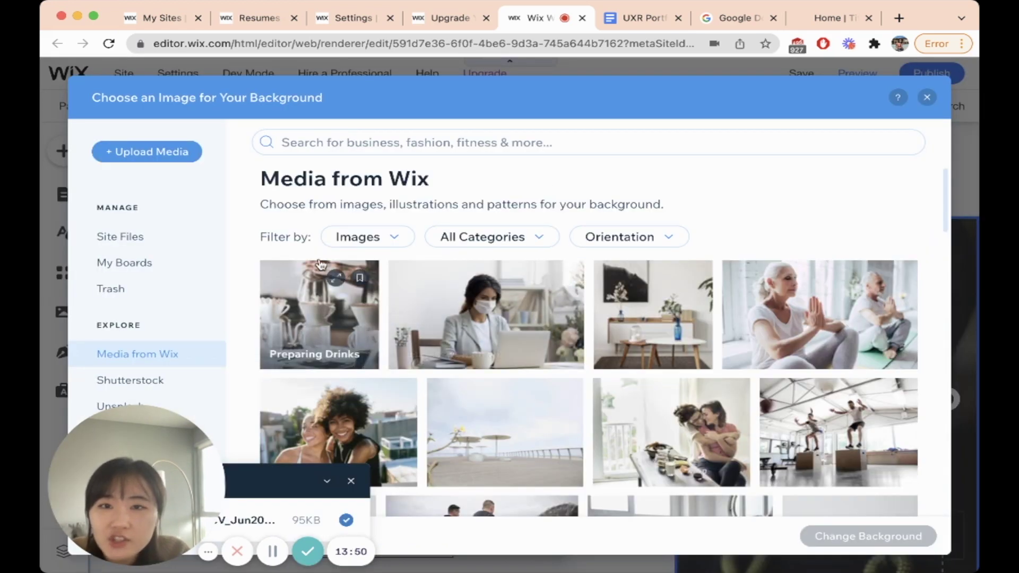
click(167, 157)
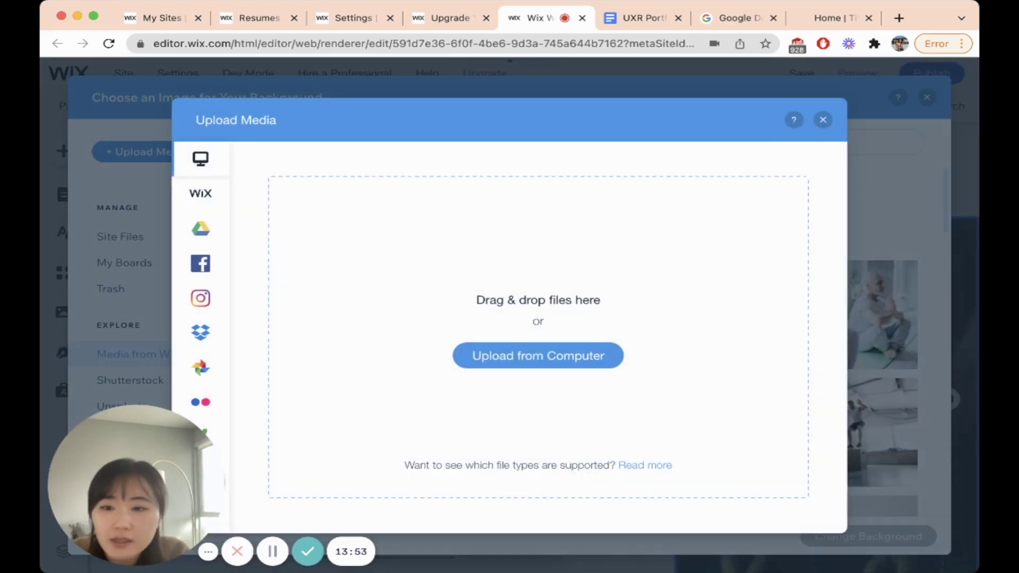
drag(998, 372, 504, 440)
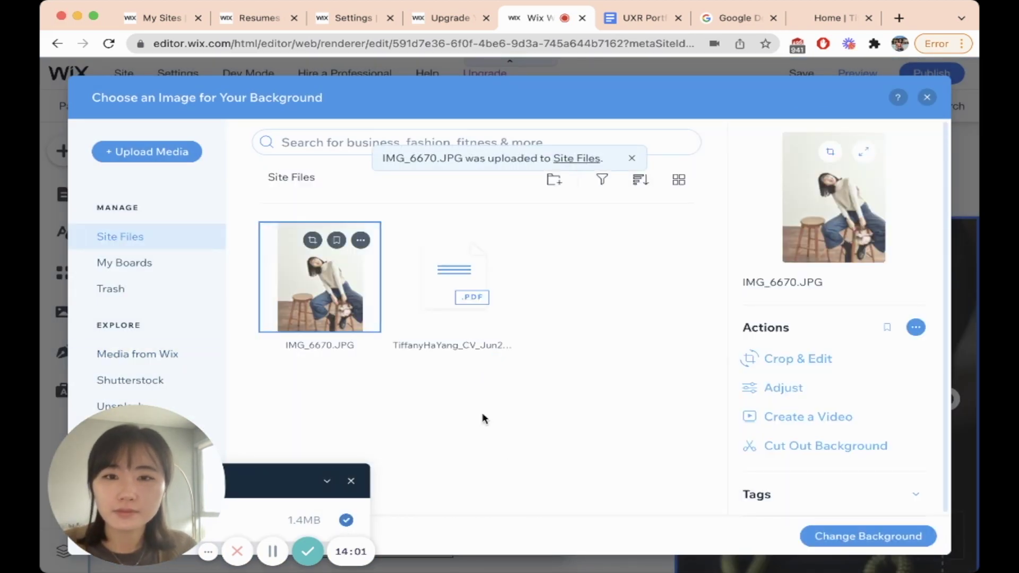
click(876, 537)
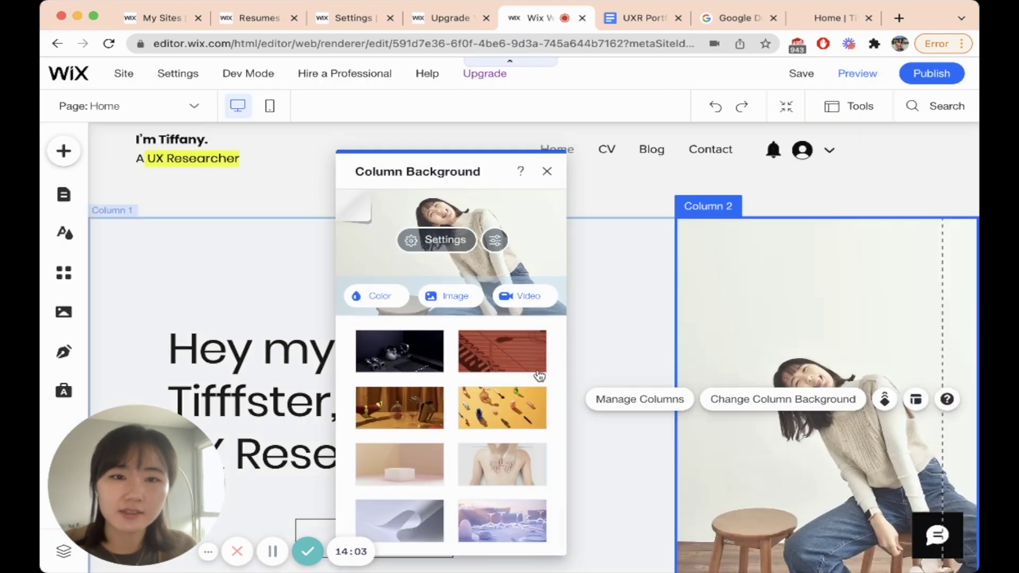
click(546, 171)
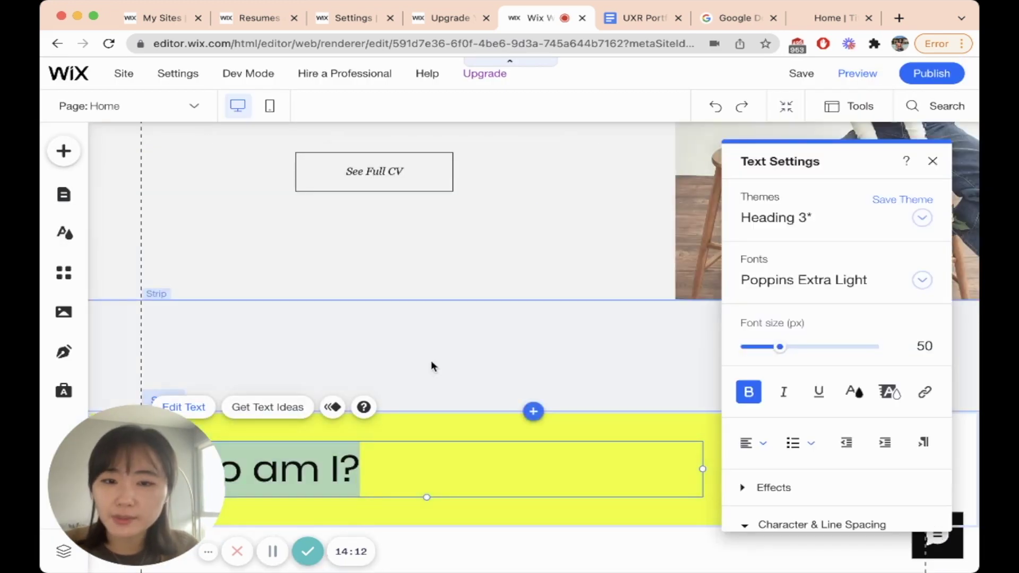
scroll(431, 361, up, 4)
scroll(431, 361, up, 3)
Step: Highlight the name word in the hero heading in yellow
double_click(421, 359)
click(482, 262)
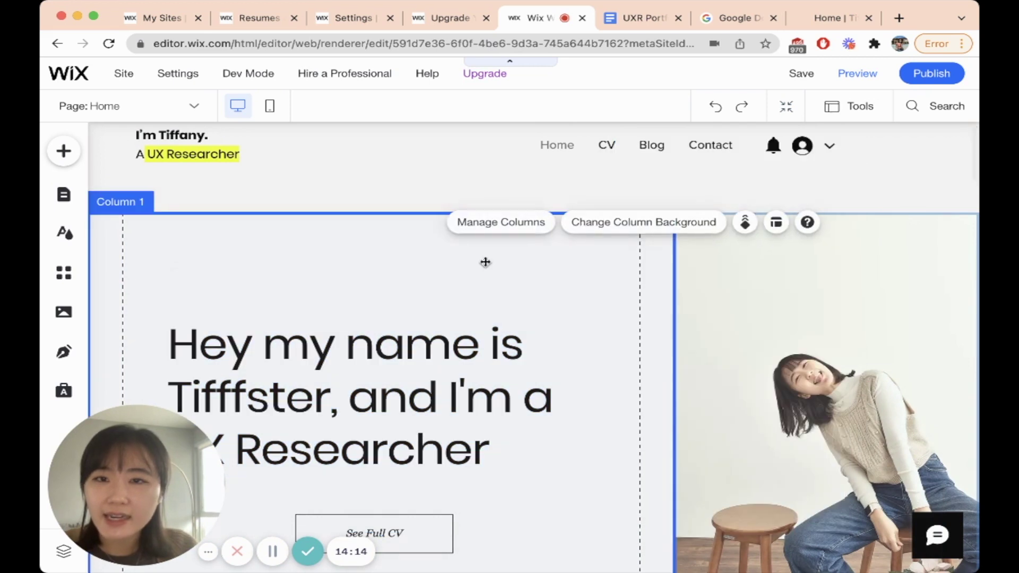
click(215, 167)
click(276, 399)
double_click(280, 402)
double_click(280, 402)
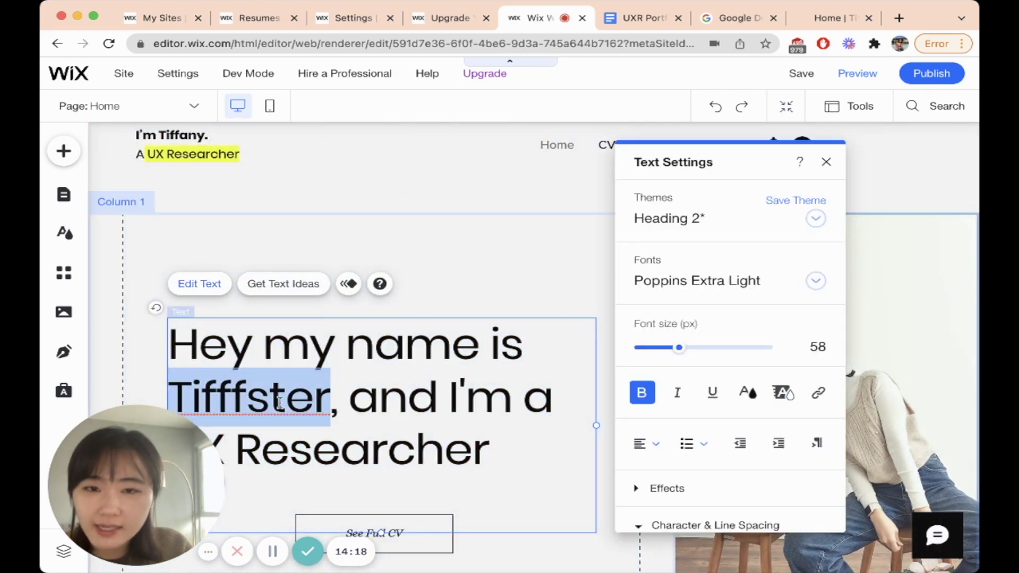
click(784, 396)
click(479, 254)
click(596, 397)
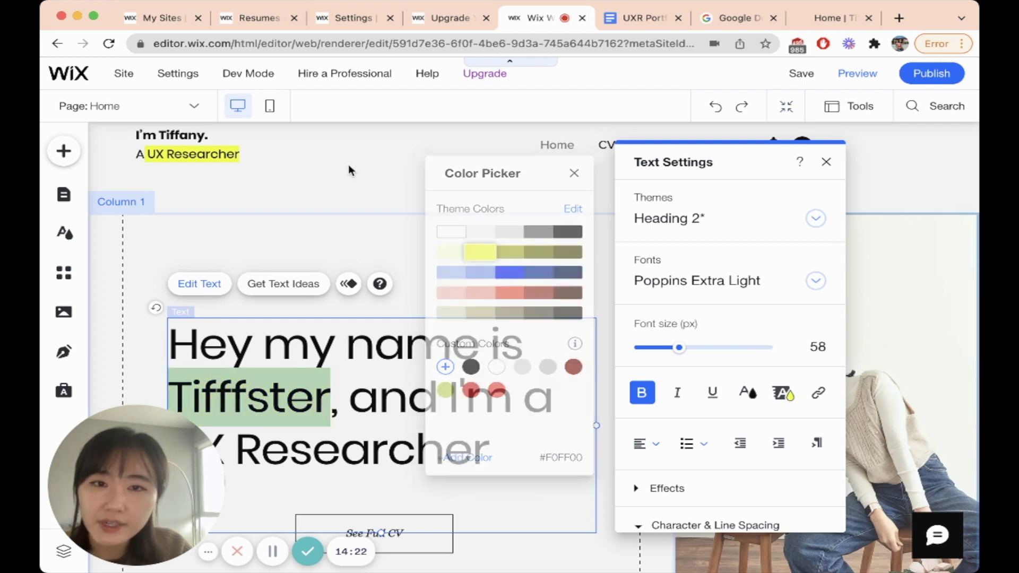
click(607, 404)
Step: Apply the yellow highlight to 'UX Researcher' in the hero heading instead
scroll(284, 381, down, 2)
click(184, 351)
mouse_move(183, 351)
mouse_down()
mouse_move(264, 351)
mouse_move(182, 345)
mouse_up()
double_click(182, 345)
triple_click(186, 344)
click(771, 395)
click(480, 253)
click(481, 383)
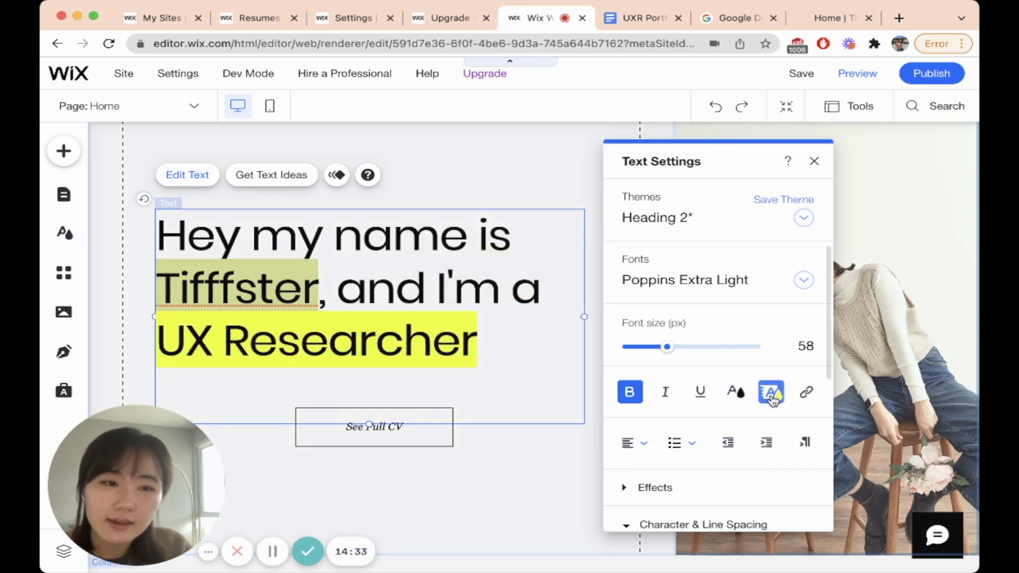
click(608, 461)
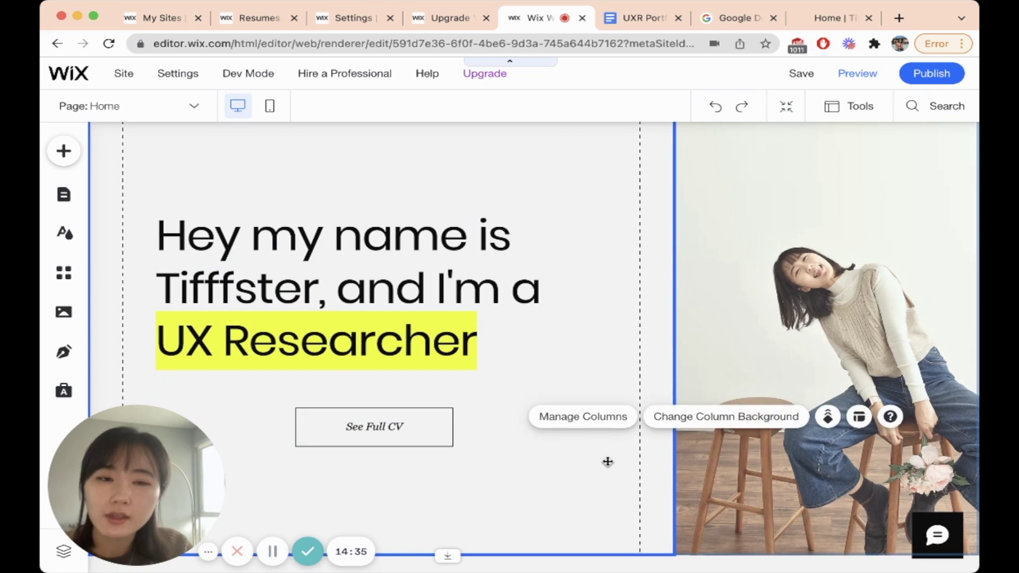
scroll(451, 440, up, 3)
scroll(450, 439, down, 3)
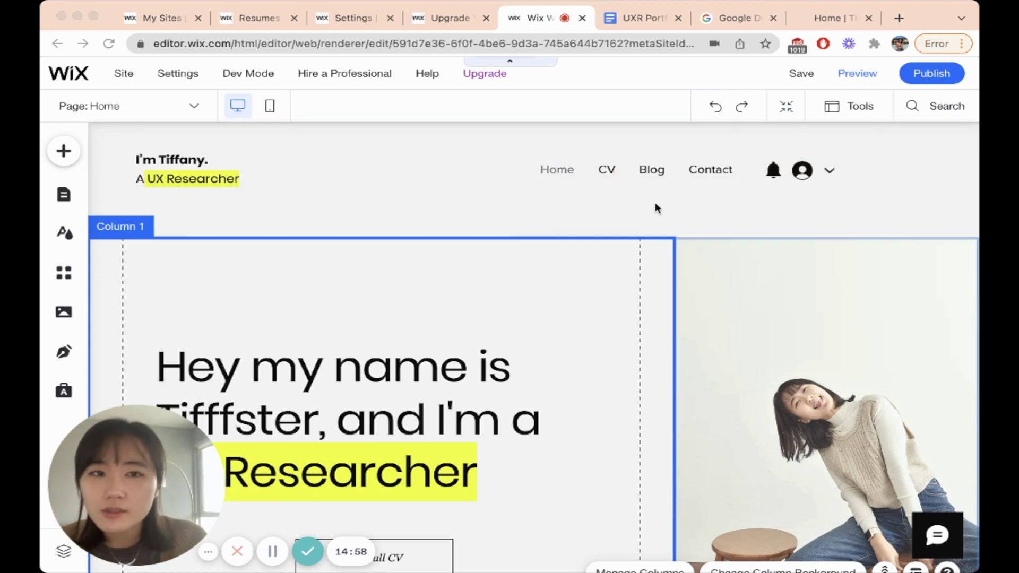
Step: Rename the CV page to Resume in the site pages list
click(611, 172)
click(609, 171)
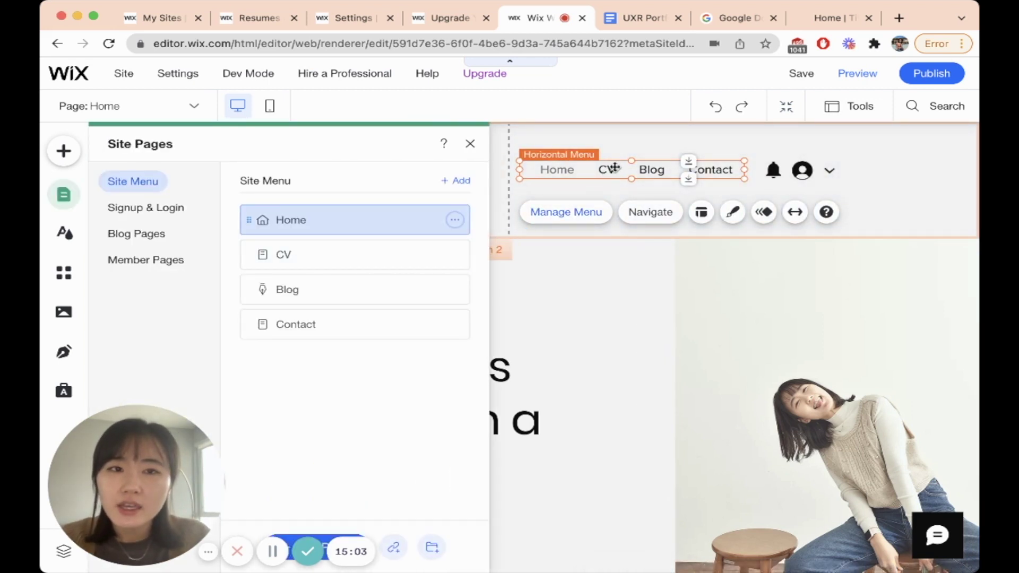
click(615, 170)
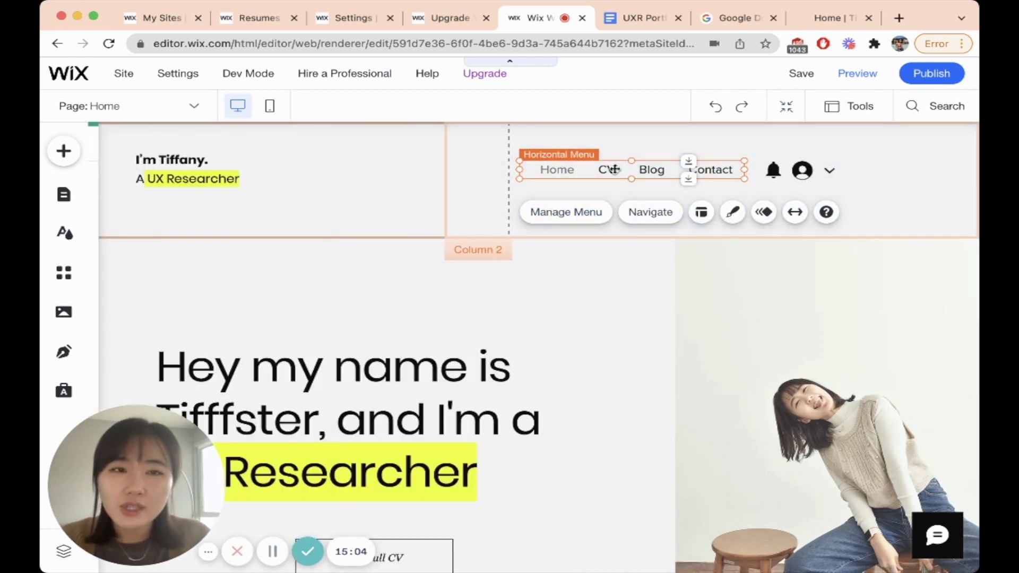
click(578, 218)
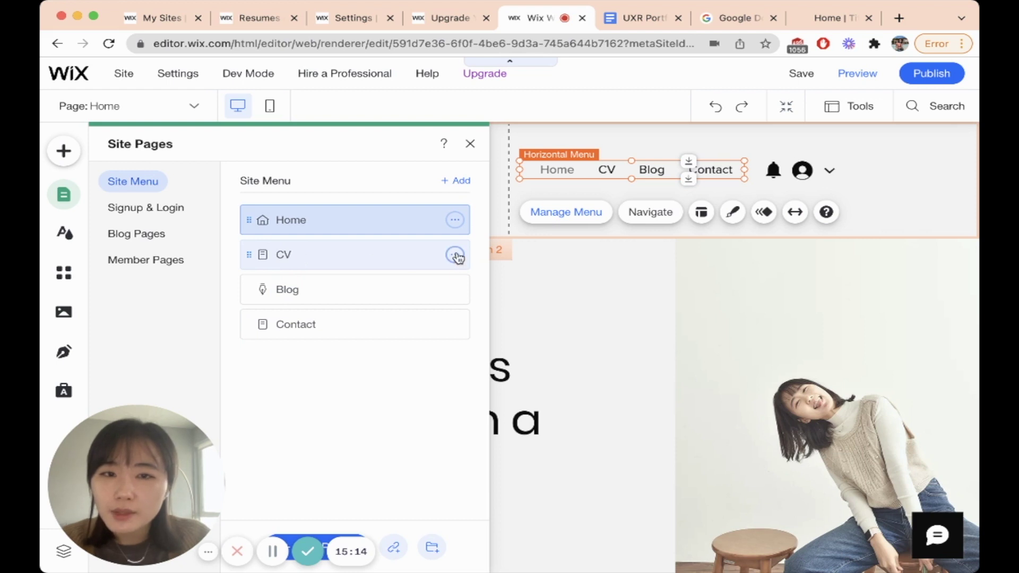
click(455, 256)
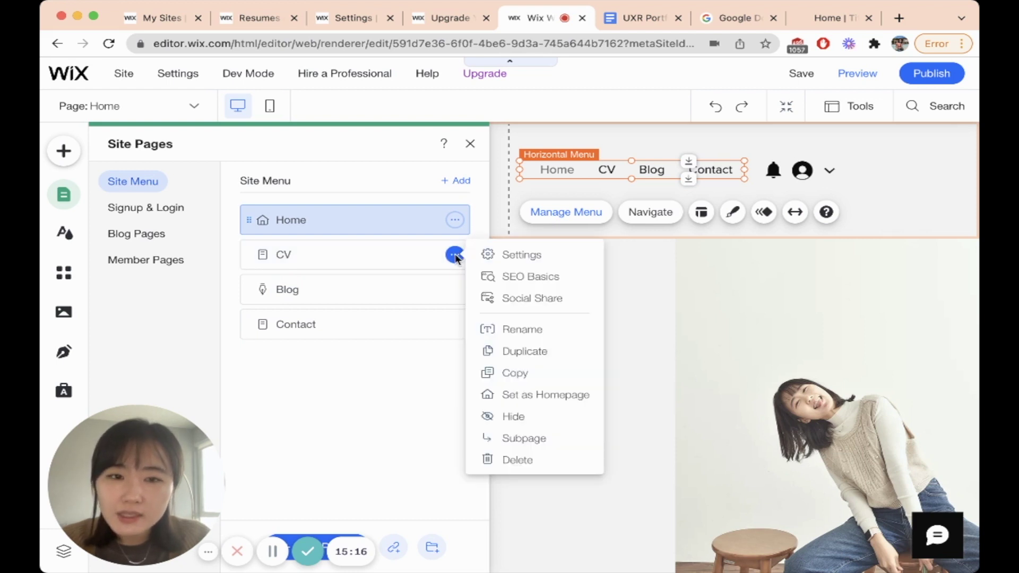
click(493, 330)
text(Resu)
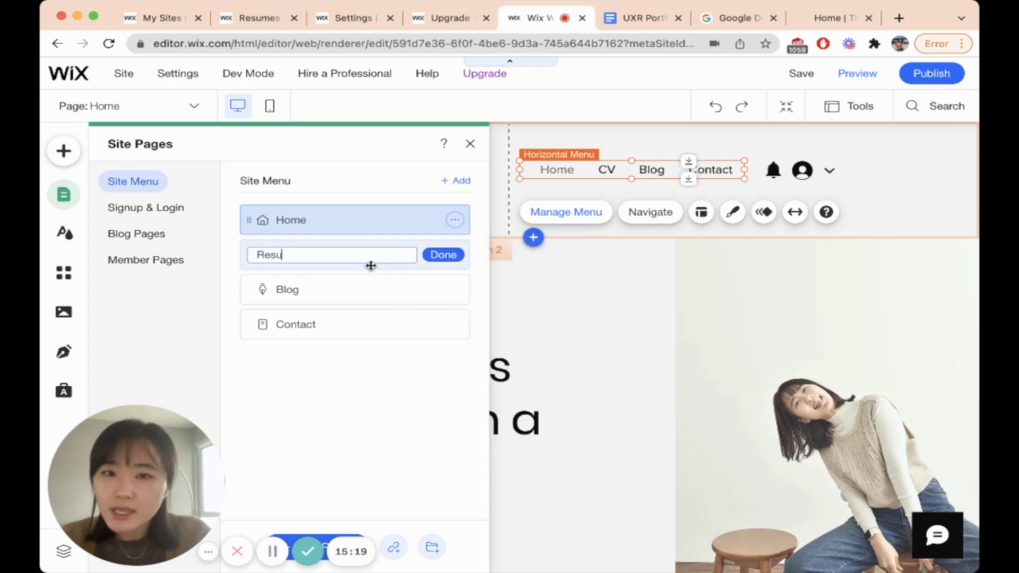
click(444, 255)
click(449, 255)
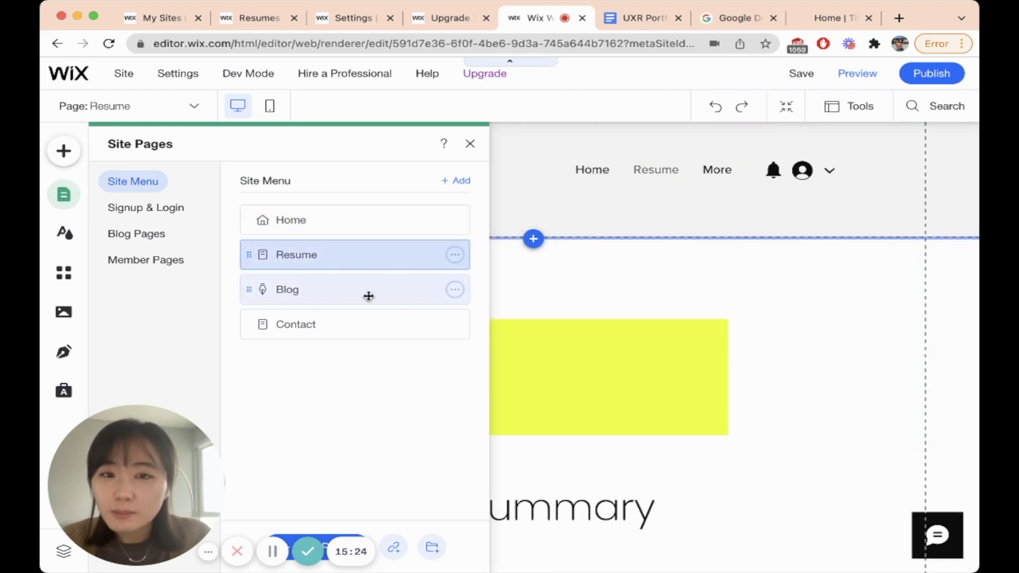
Step: Rename the Blog page to Case Study, then return to the Resume page
click(455, 290)
click(519, 348)
text(Case St)
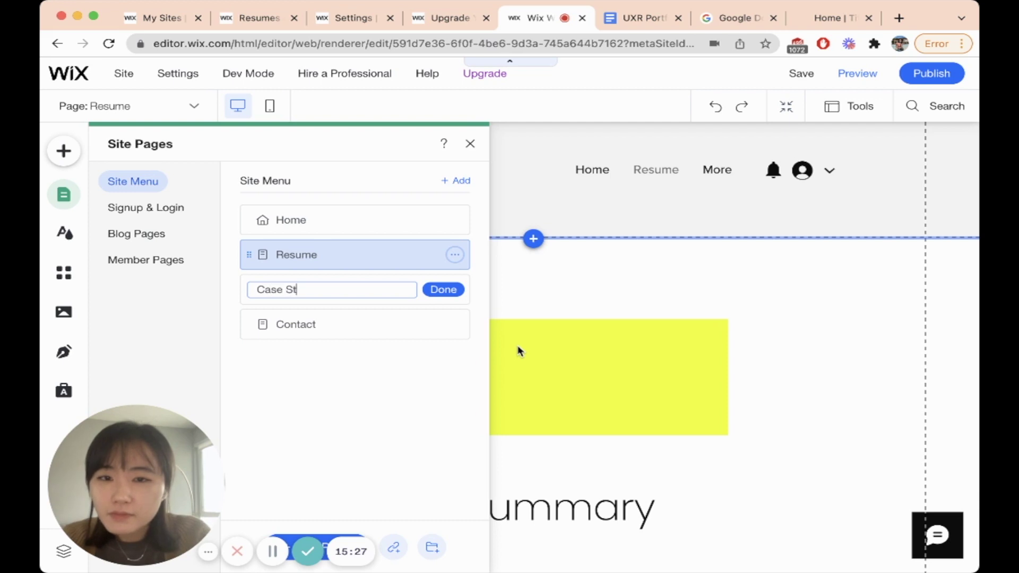
text(udy)
click(442, 289)
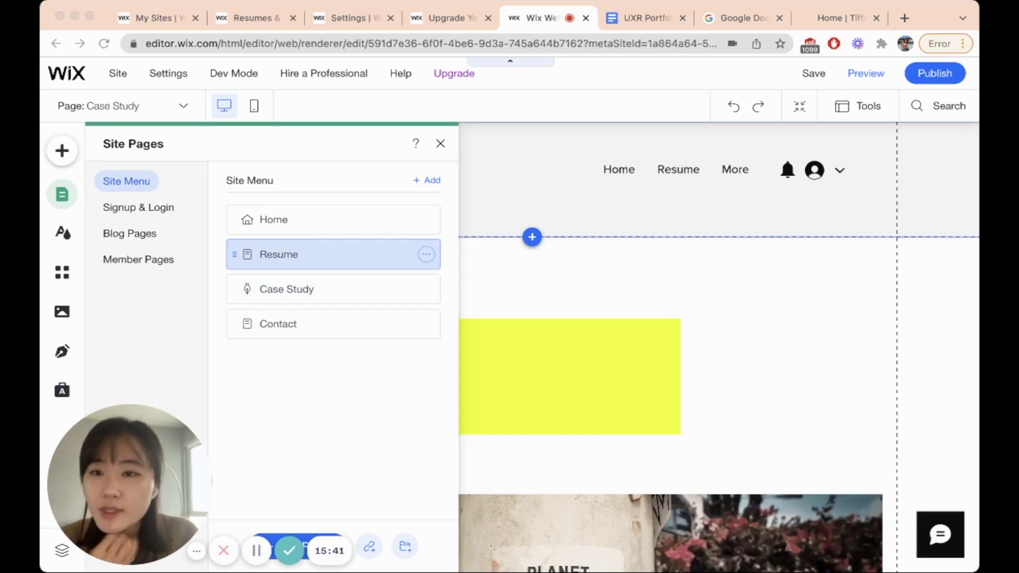
click(334, 218)
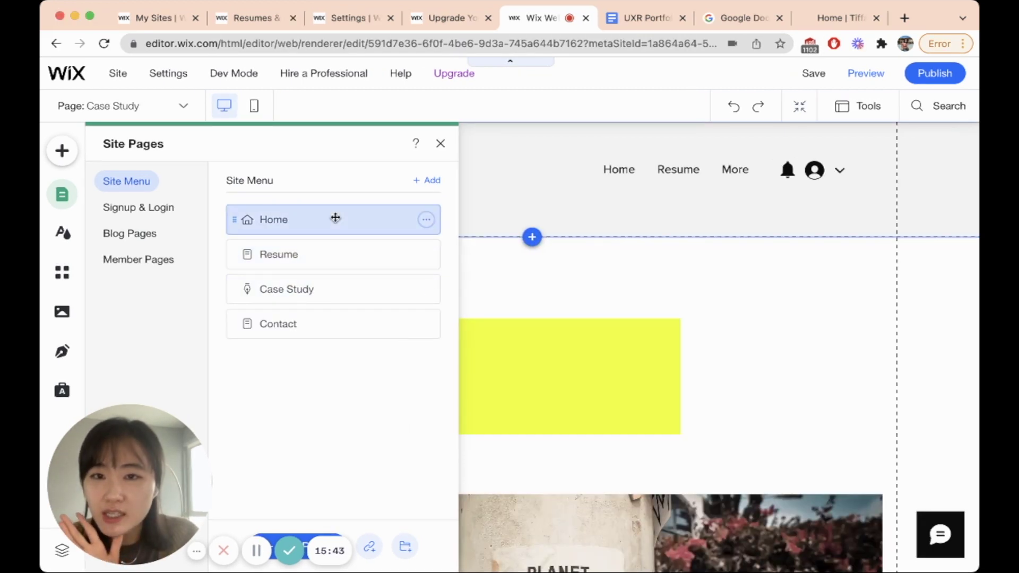
click(324, 258)
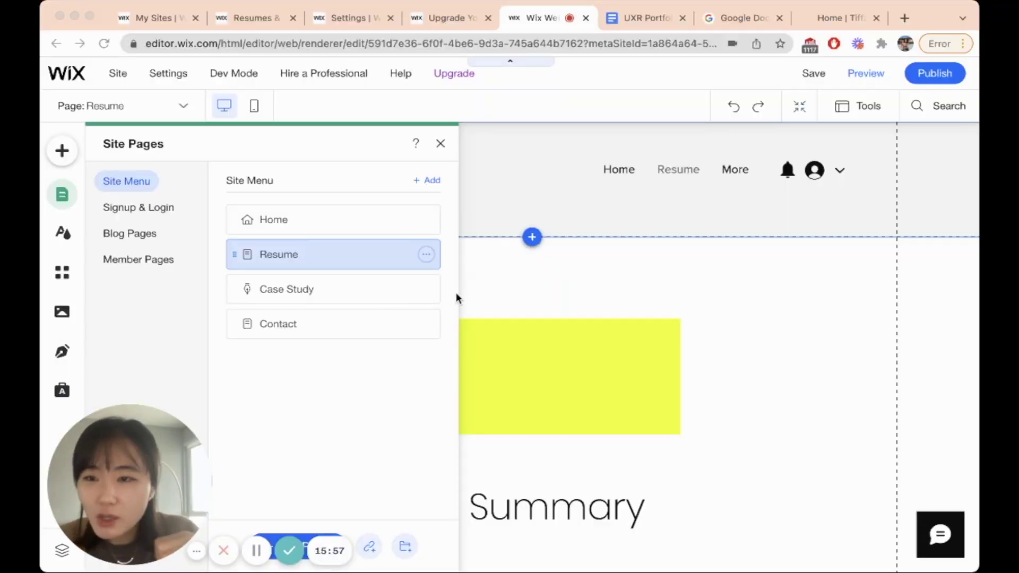
Step: Scroll through the Resume page's template sections and select the second Work Experience paragraph
scroll(514, 314, down, 15)
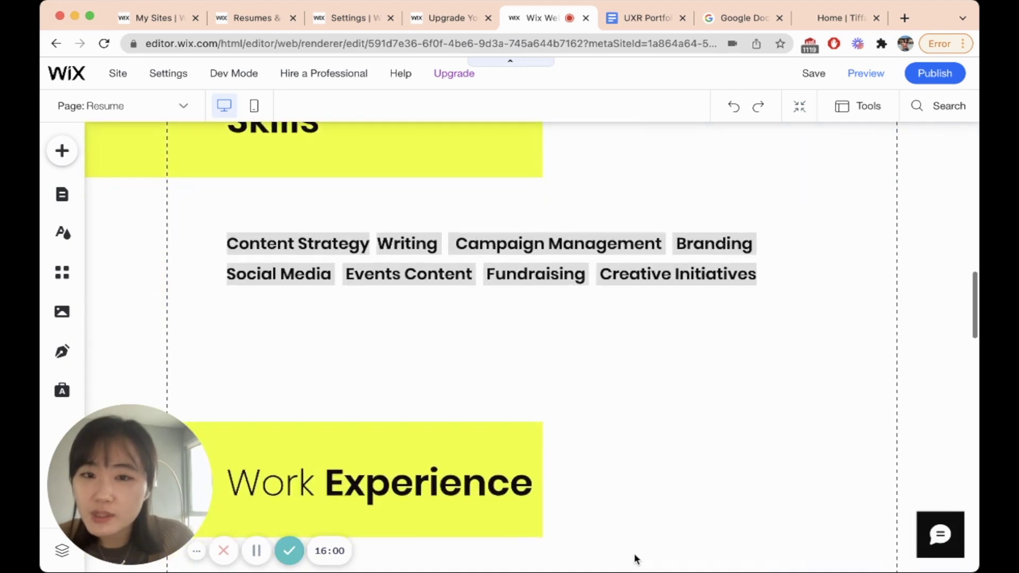
scroll(634, 553, up, 10)
scroll(530, 388, down, 3)
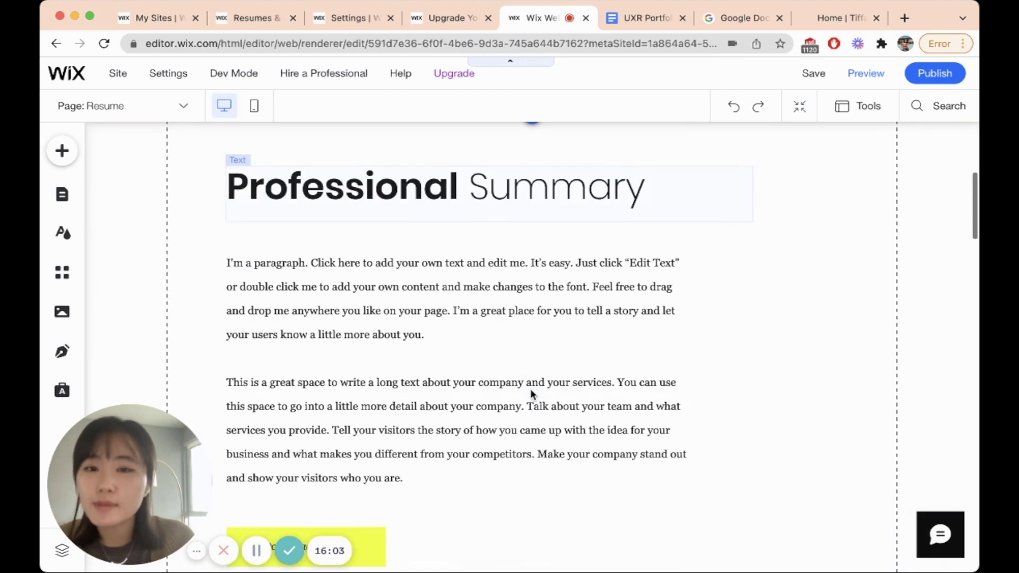
scroll(531, 389, down, 10)
scroll(293, 450, down, 12)
scroll(292, 450, up, 14)
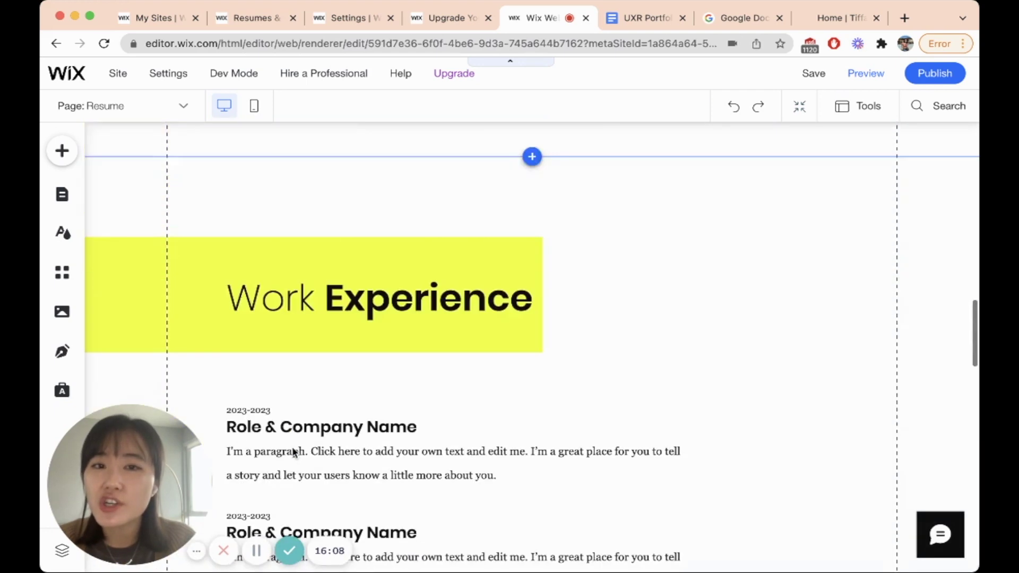
scroll(294, 451, up, 10)
scroll(323, 443, down, 4)
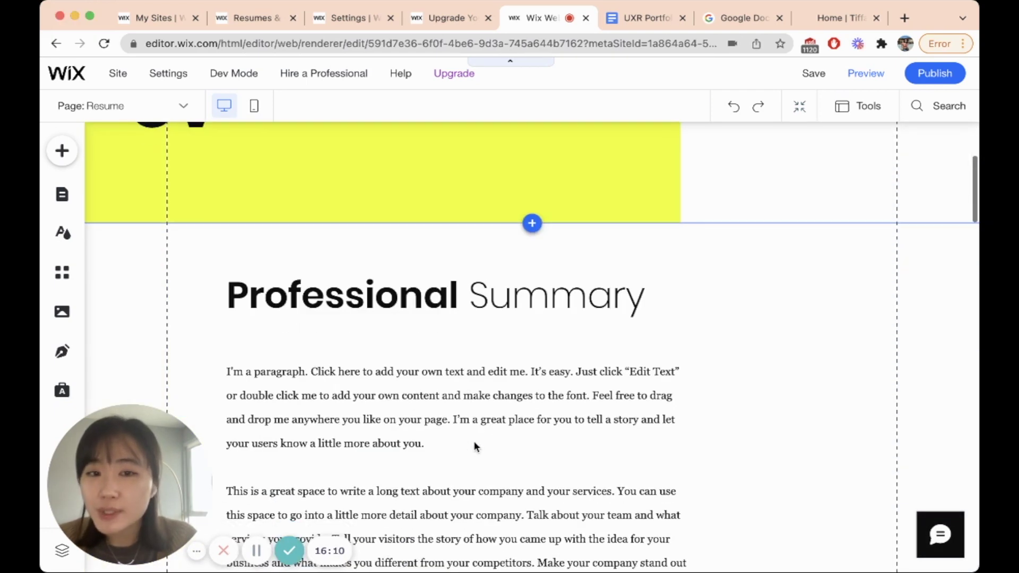
scroll(473, 441, down, 3)
scroll(356, 424, up, 2)
scroll(357, 424, down, 5)
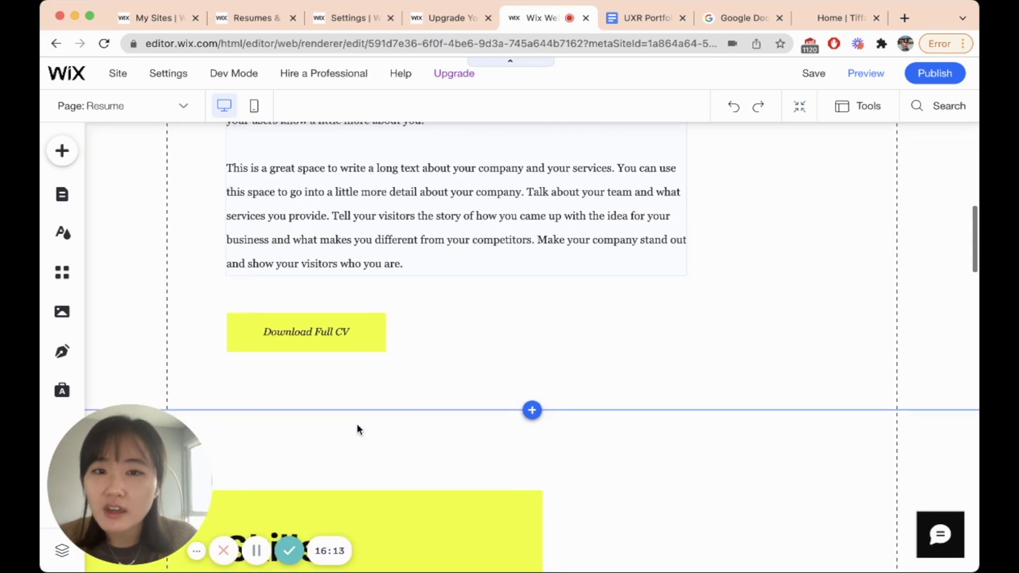
scroll(357, 424, down, 7)
scroll(648, 296, down, 4)
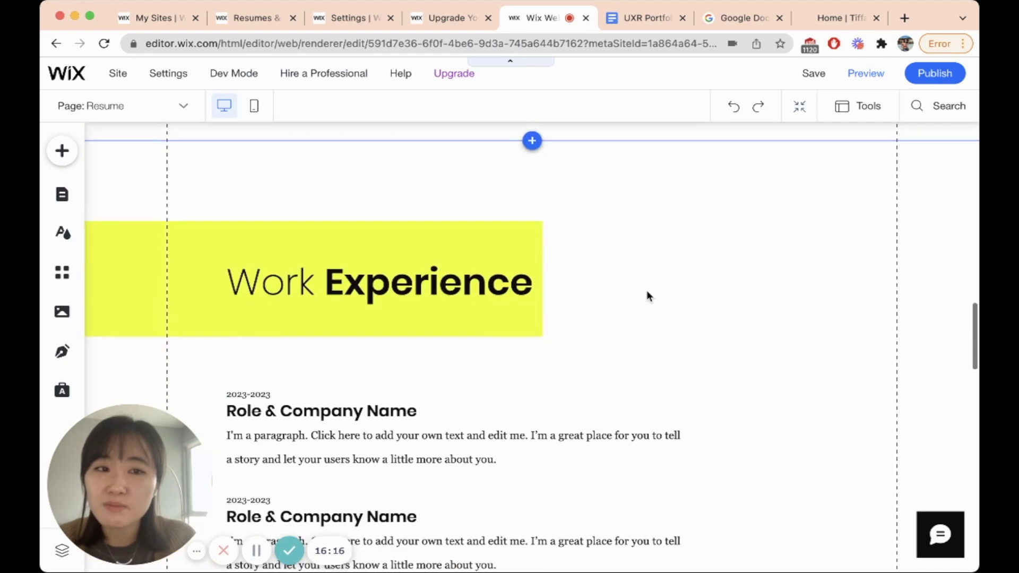
scroll(647, 296, down, 2)
scroll(464, 360, down, 1)
scroll(452, 365, up, 1)
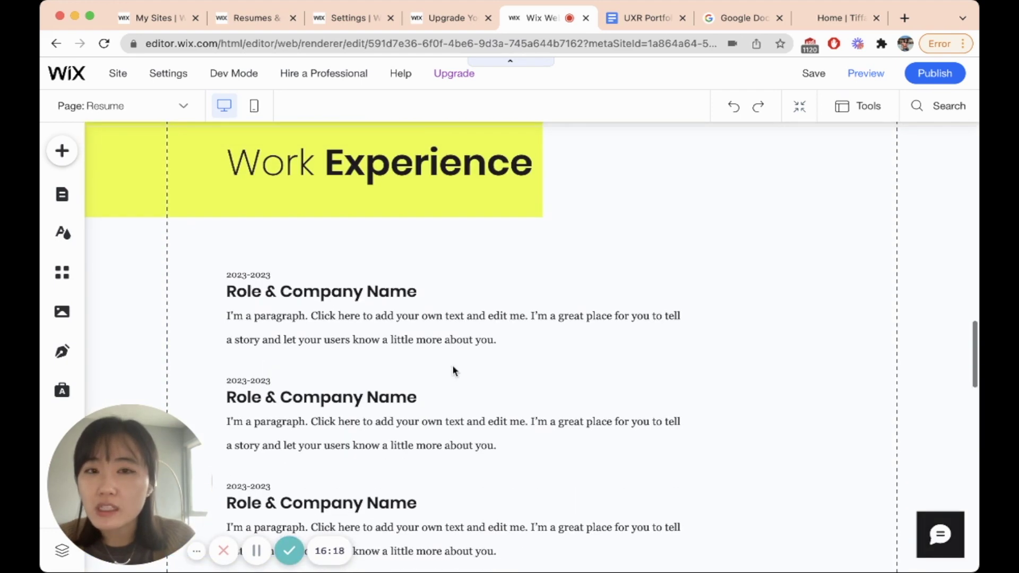
scroll(452, 370, down, 1)
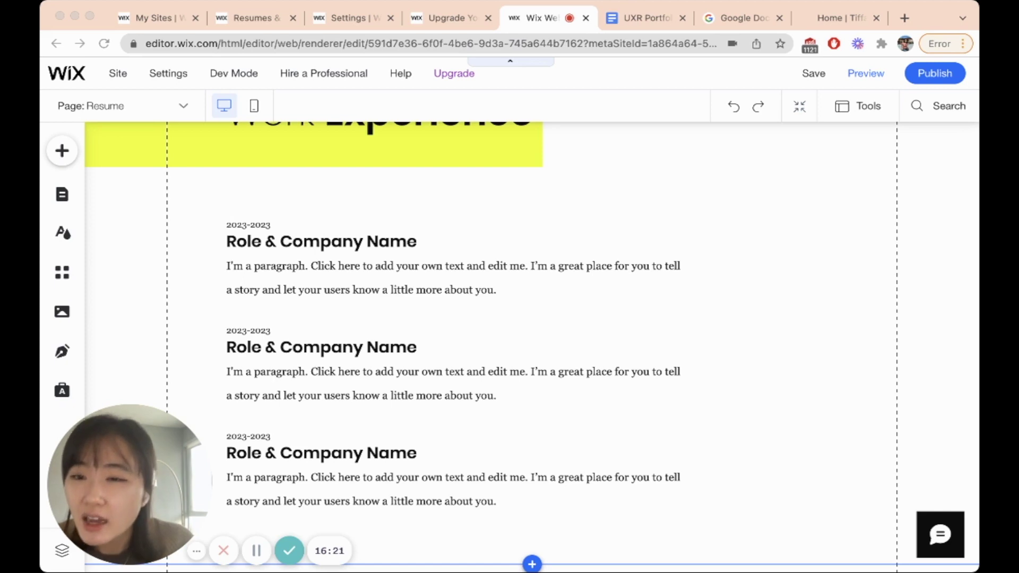
click(380, 380)
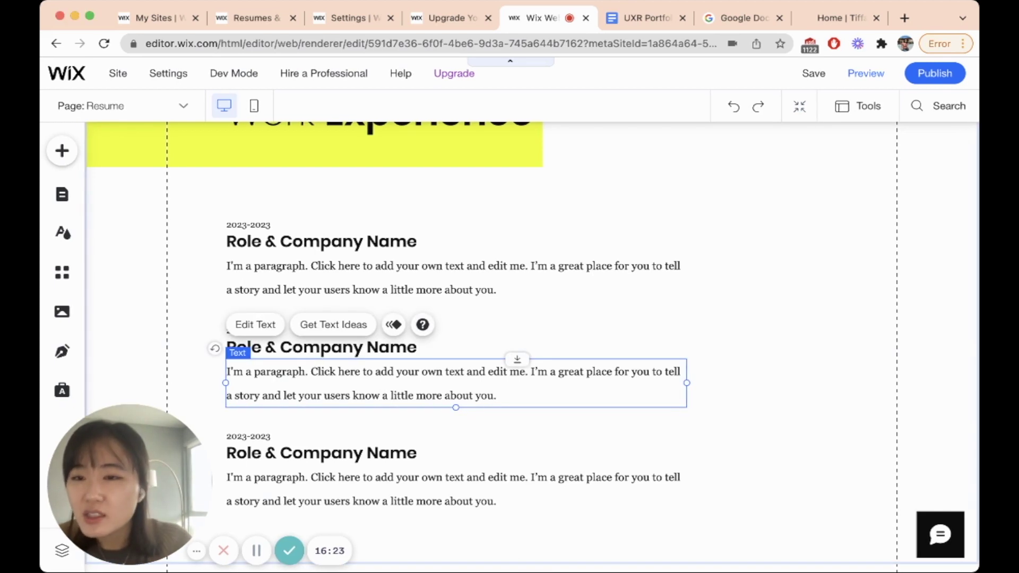
scroll(567, 348, down, 10)
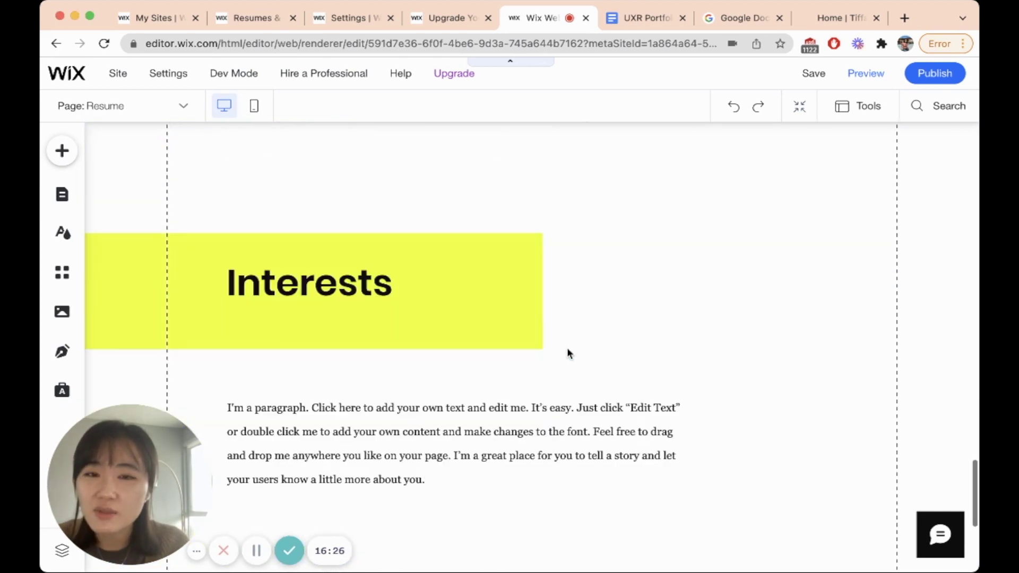
scroll(567, 348, up, 3)
scroll(553, 455, down, 3)
scroll(552, 455, up, 10)
scroll(552, 456, down, 7)
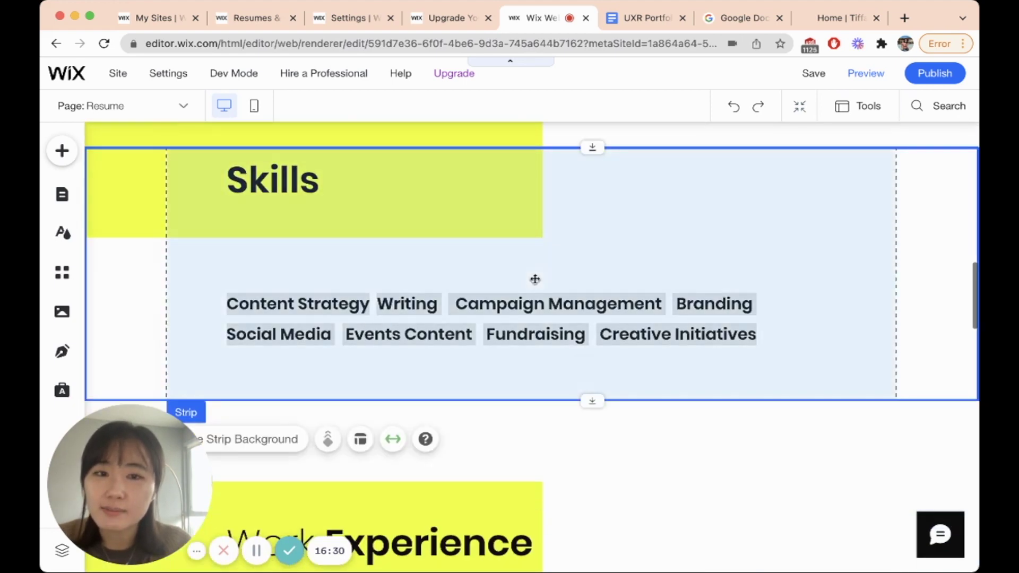
Step: Delete the skills list, Skills heading and empty yellow box, and shorten the section
click(536, 305)
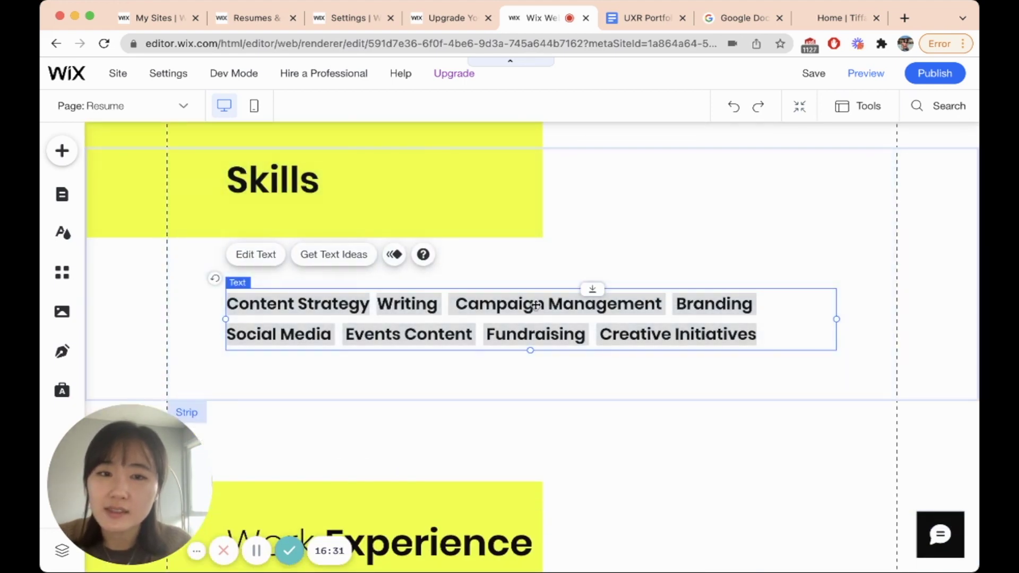
key(Delete)
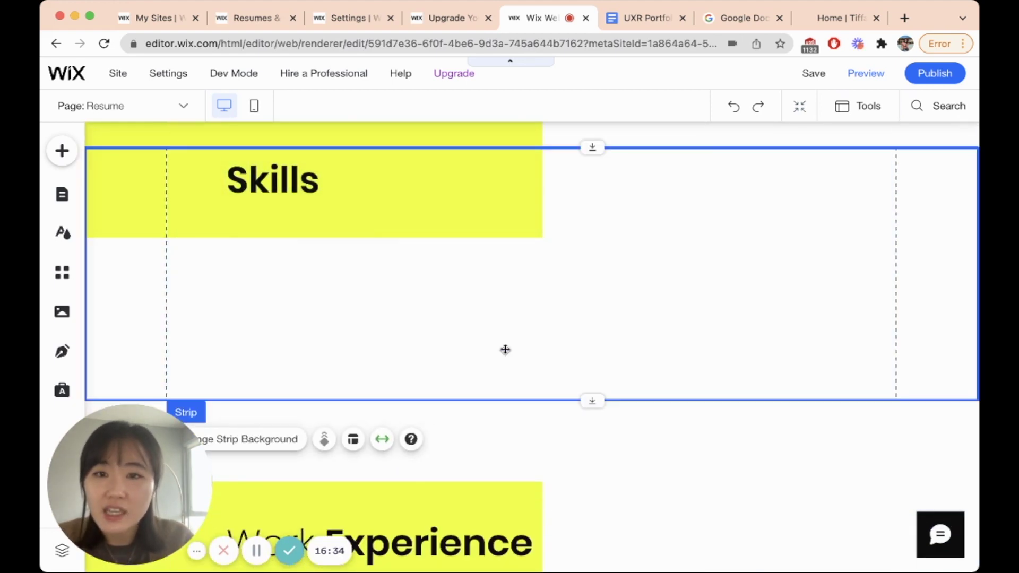
click(437, 202)
key(Delete)
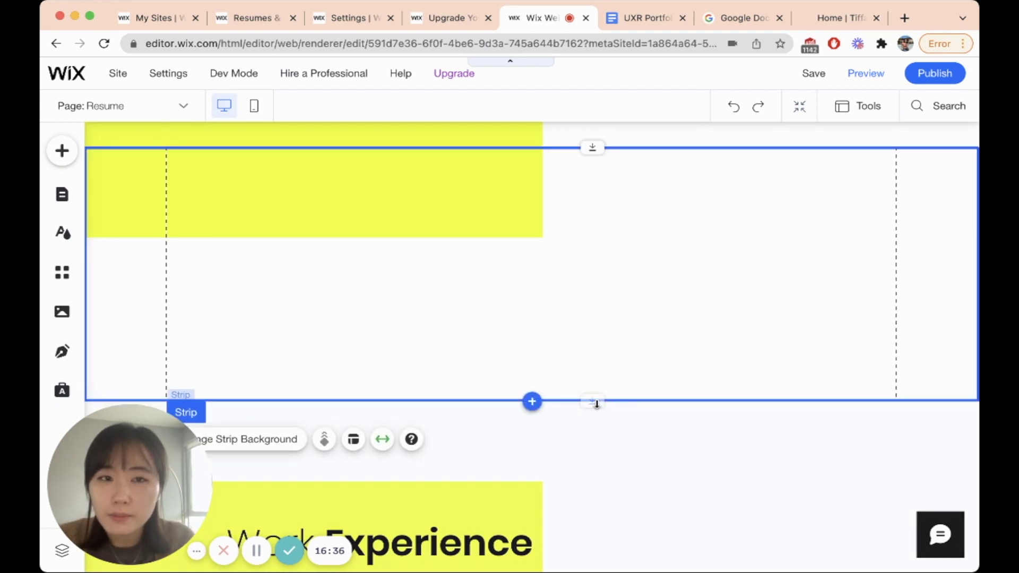
drag(596, 403, 599, 393)
scroll(599, 393, up, 3)
click(473, 355)
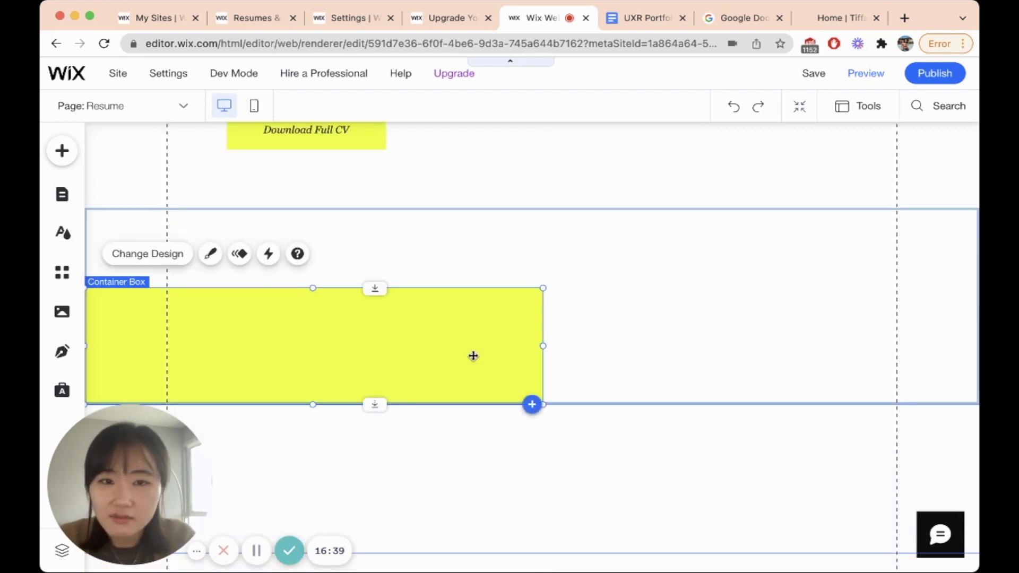
key(Delete)
drag(589, 406, 601, 217)
scroll(590, 265, down, 3)
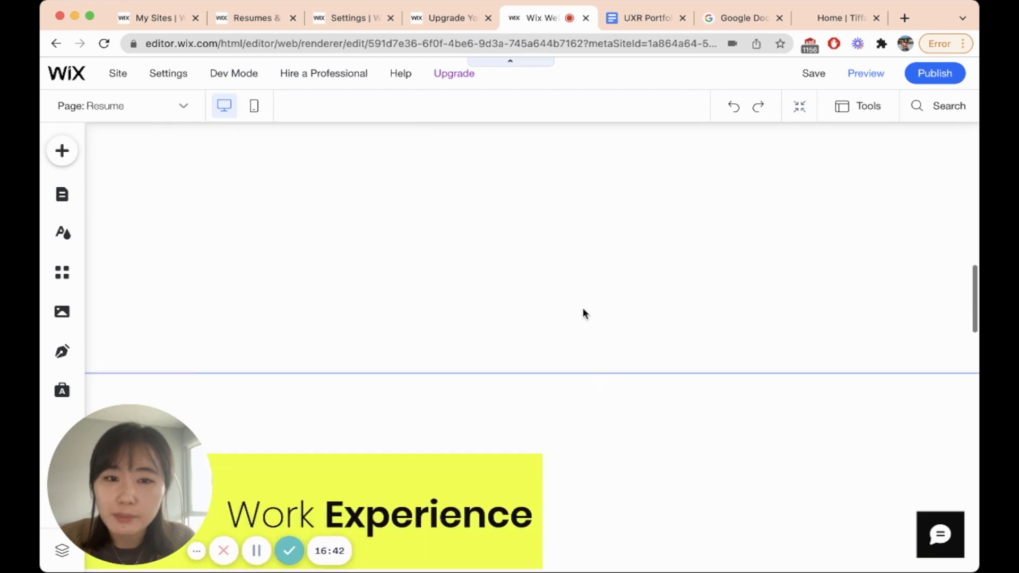
Step: Move the yellow Work Experience box up and place the Work Experience heading onto it
click(594, 380)
scroll(323, 376, down, 3)
click(322, 376)
click(218, 239)
drag(218, 239, 382, 288)
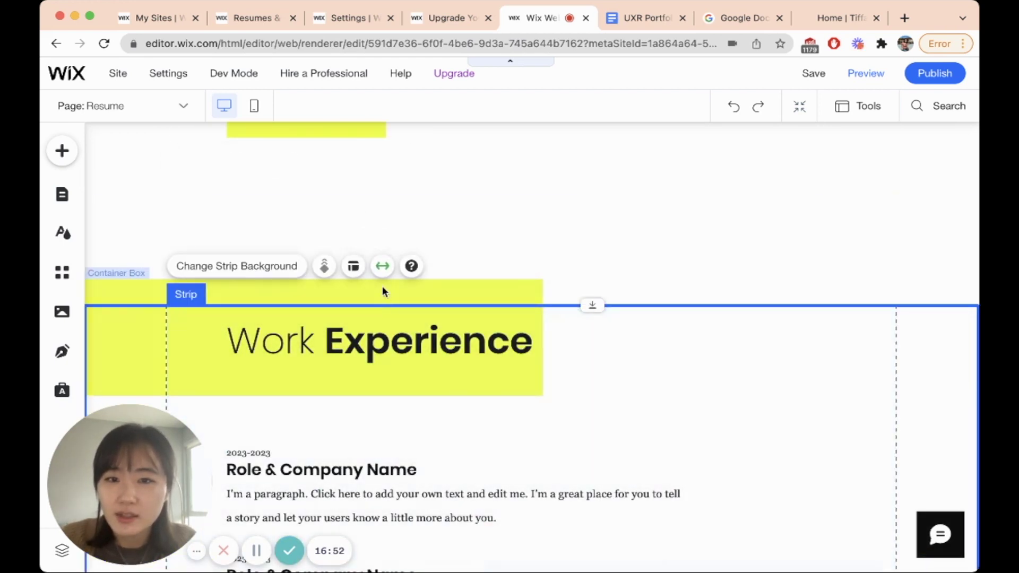
drag(430, 289, 508, 213)
drag(439, 360, 441, 271)
click(583, 317)
drag(588, 306, 562, 325)
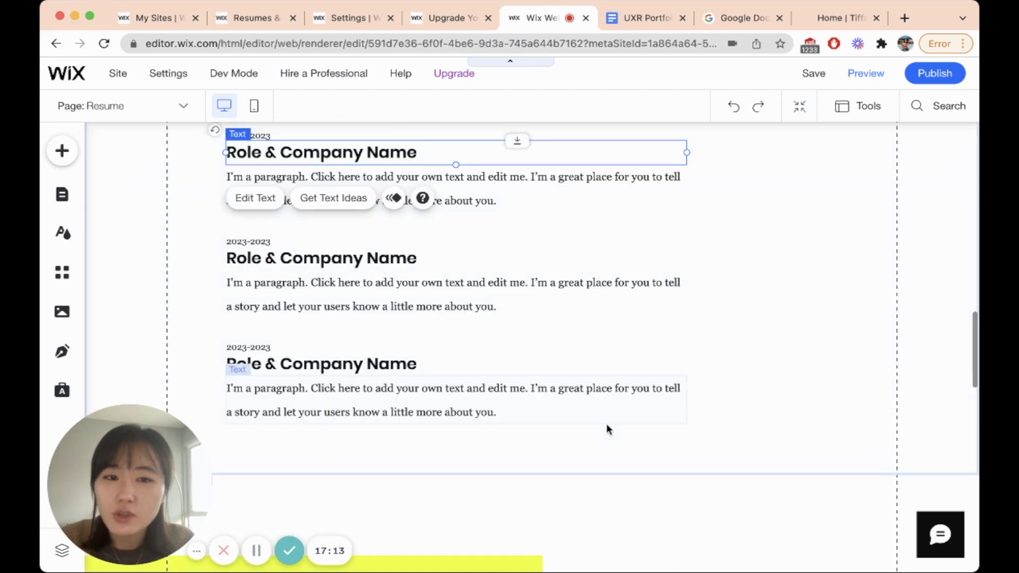
Step: Select the three work experience entries together and drag them higher in the section
drag(618, 445, 221, 119)
scroll(332, 274, up, 3)
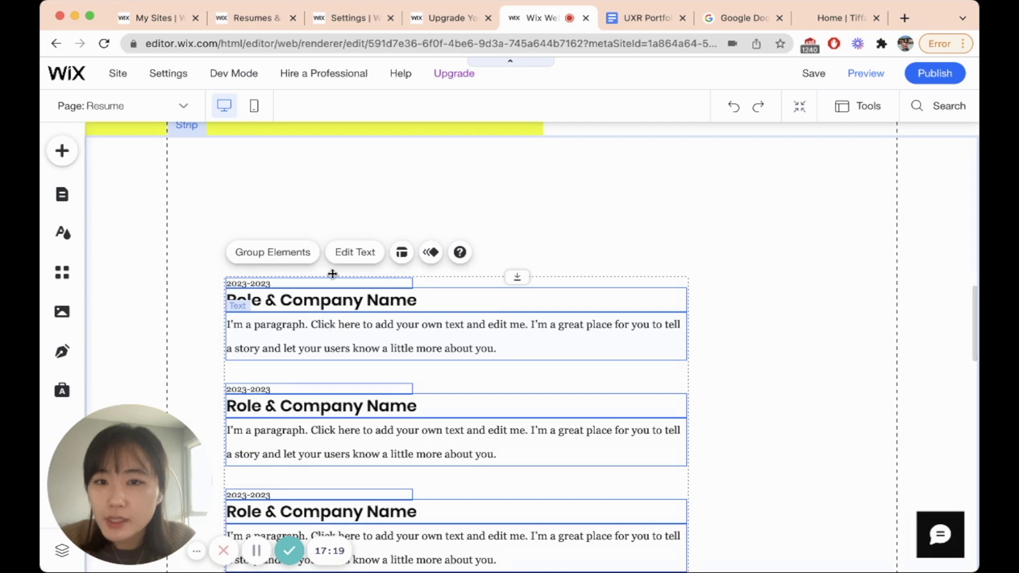
drag(332, 274, 330, 212)
scroll(330, 212, down, 4)
drag(580, 412, 594, 284)
scroll(596, 329, up, 5)
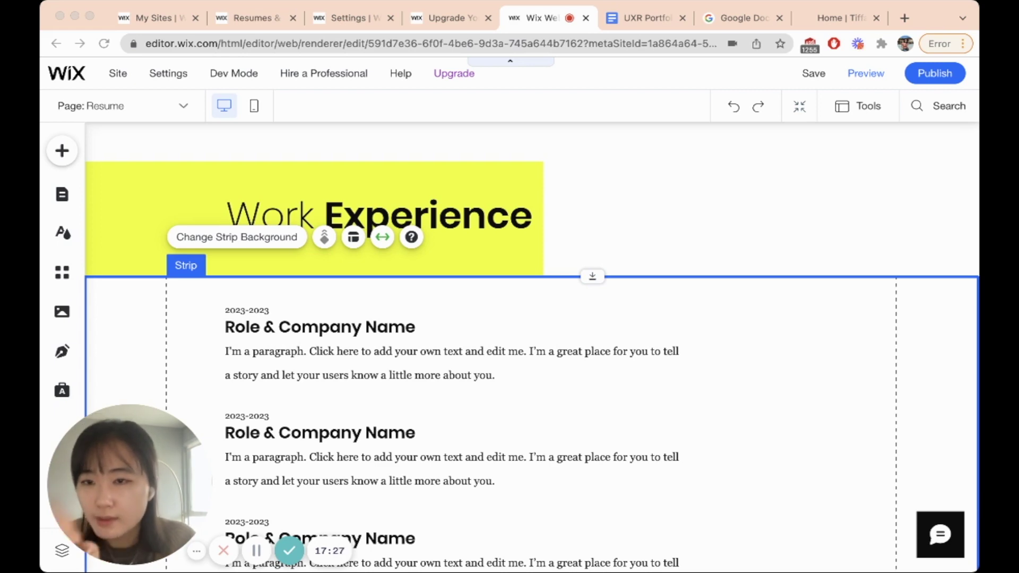
scroll(409, 378, up, 10)
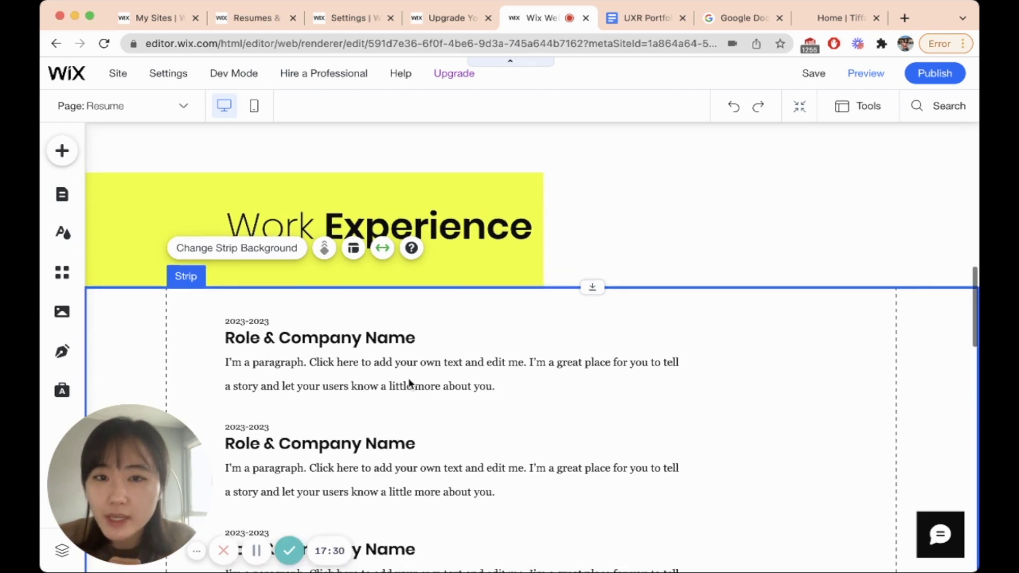
scroll(221, 376, down, 6)
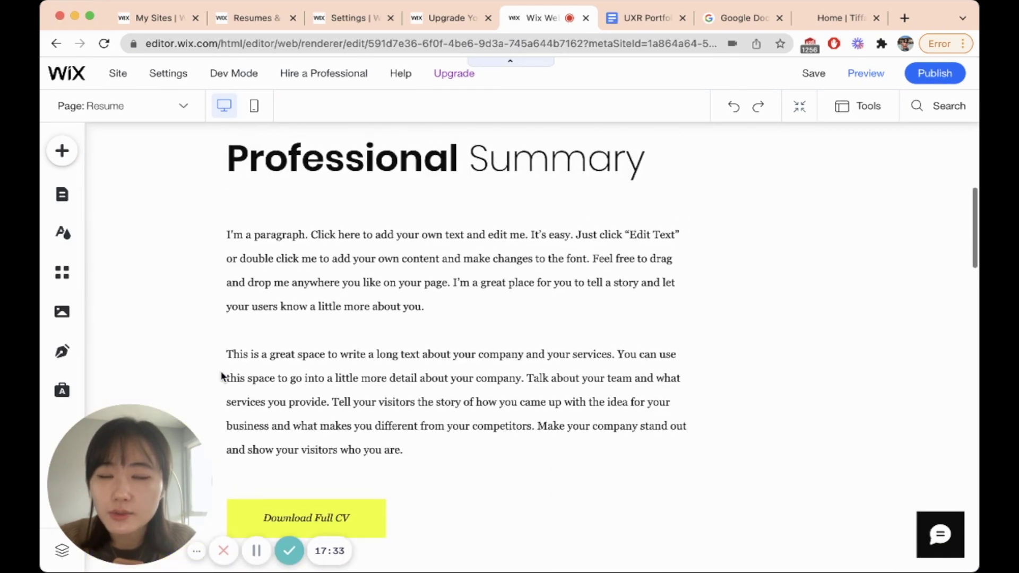
Step: Link the Resume page's Download Full CV button to the uploaded CV PDF document
scroll(622, 269, up, 1)
scroll(474, 156, down, 1)
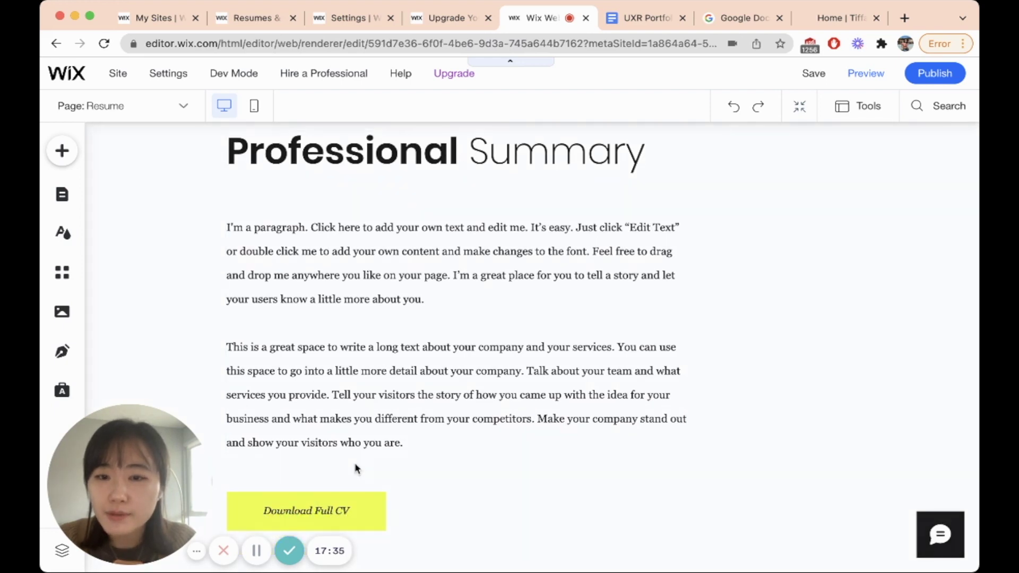
scroll(355, 463, down, 1)
scroll(355, 463, down, 2)
click(360, 427)
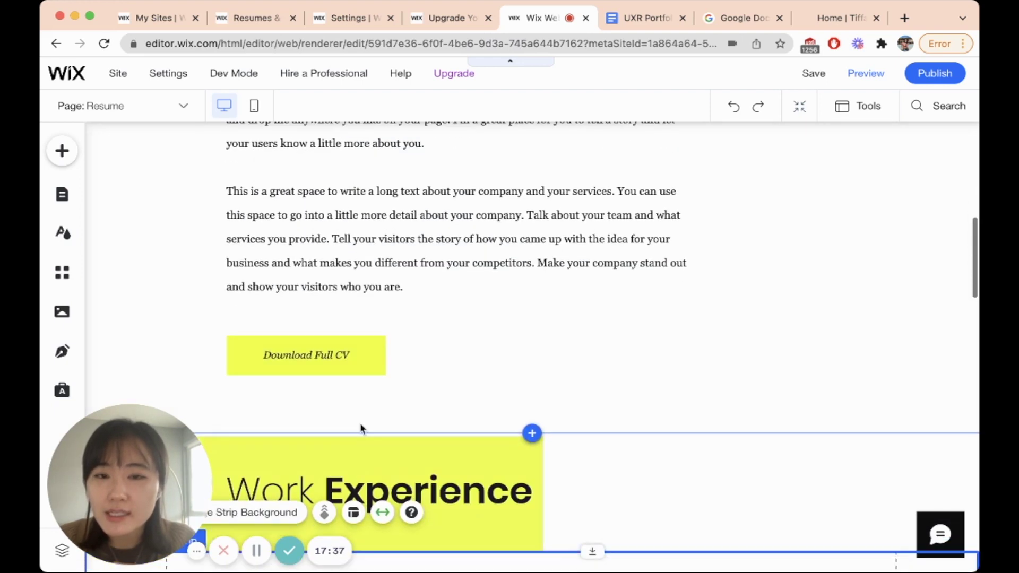
click(352, 350)
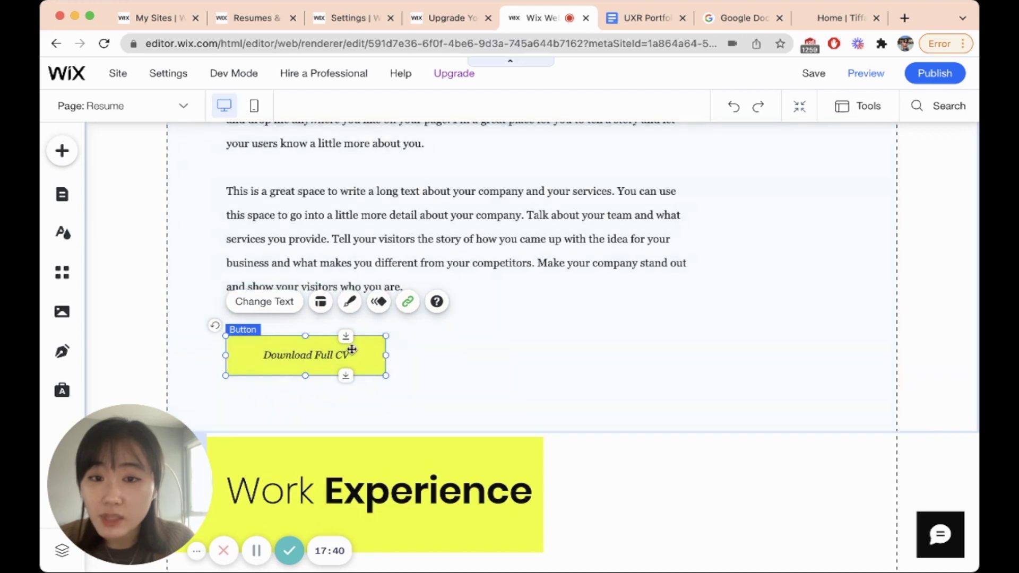
click(409, 302)
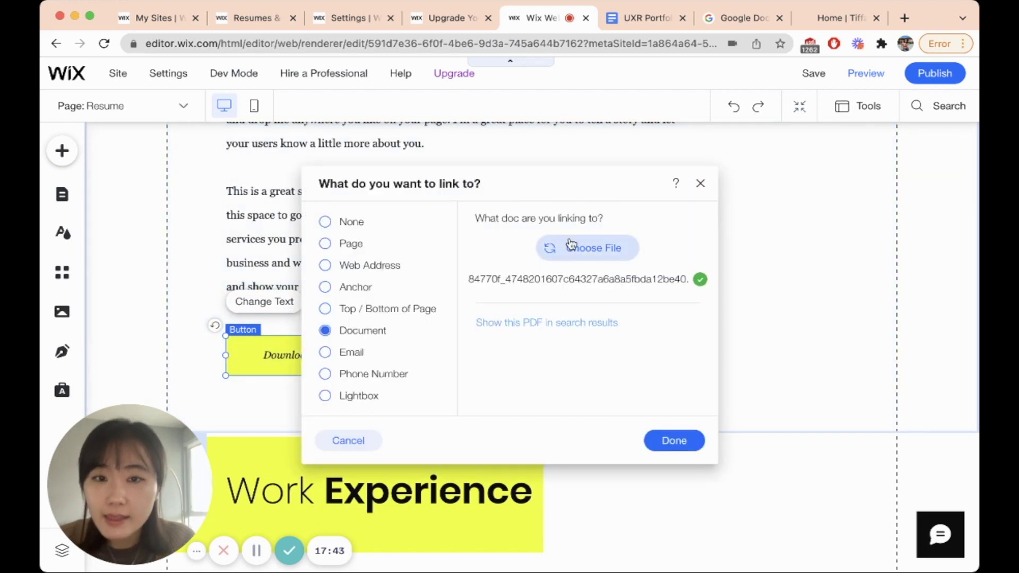
click(590, 247)
click(458, 276)
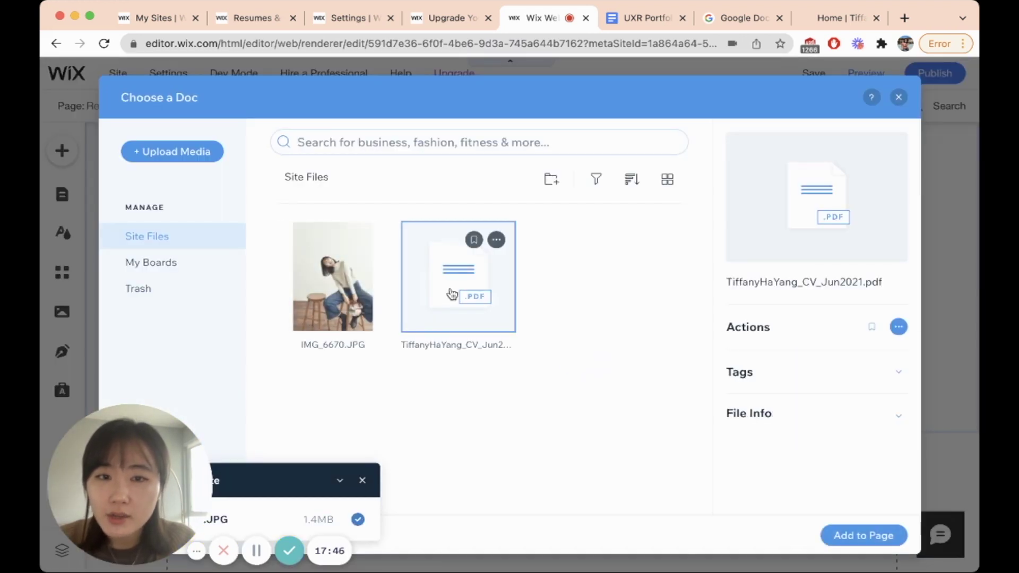
click(889, 540)
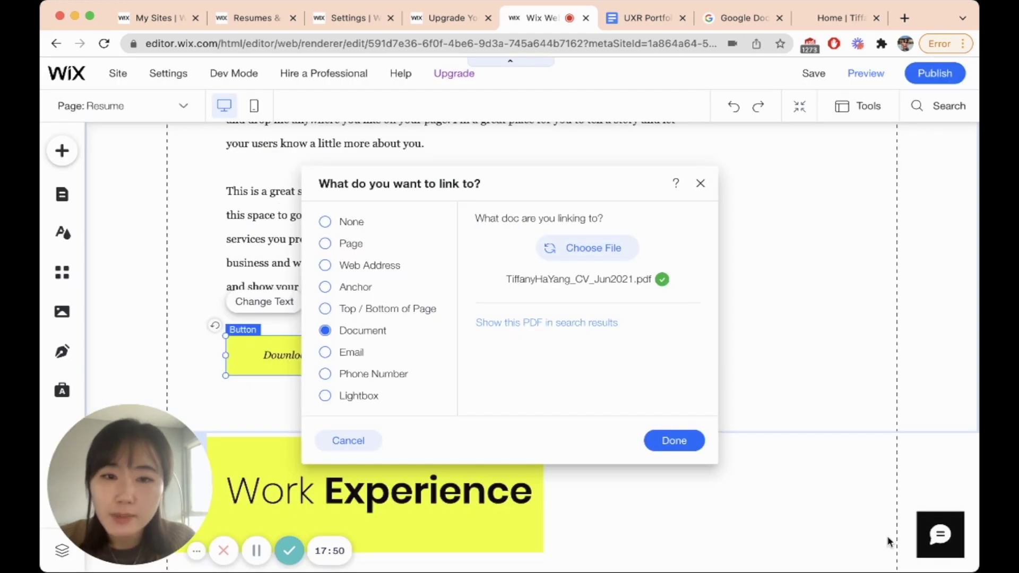
click(680, 441)
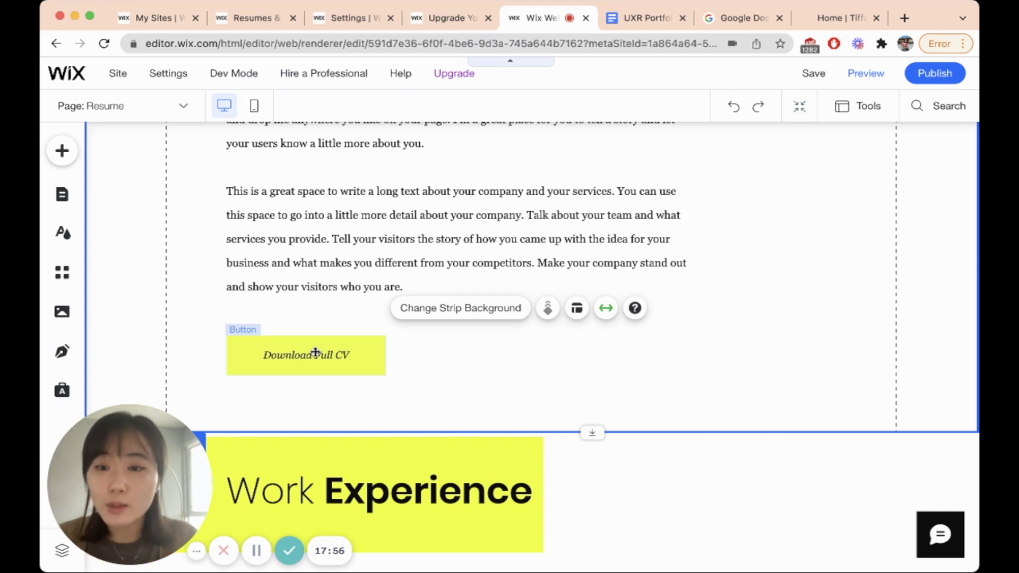
scroll(316, 353, down, 5)
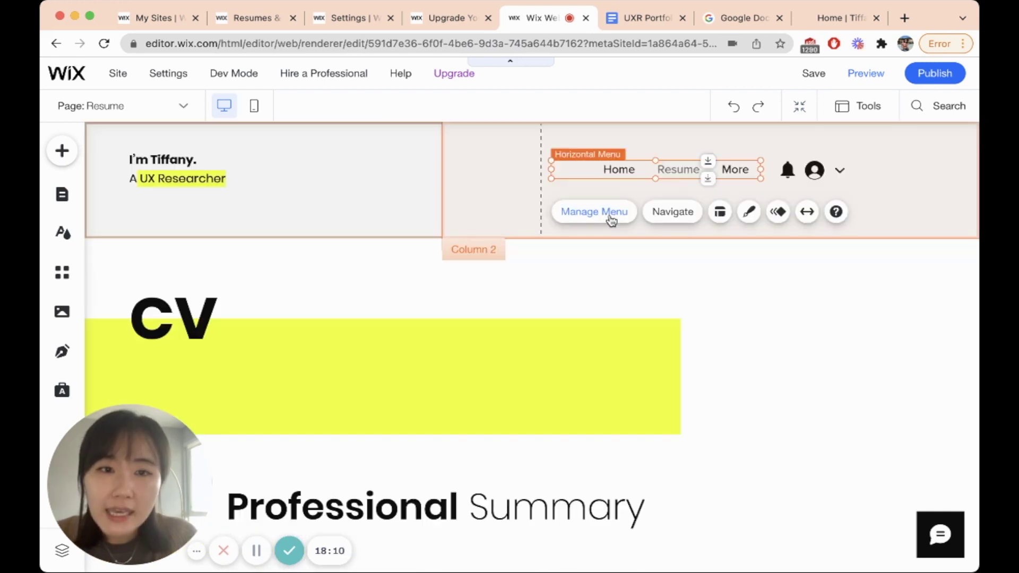
Step: Switch the canvas to the Case Study page from the Site Pages panel
click(612, 213)
click(282, 289)
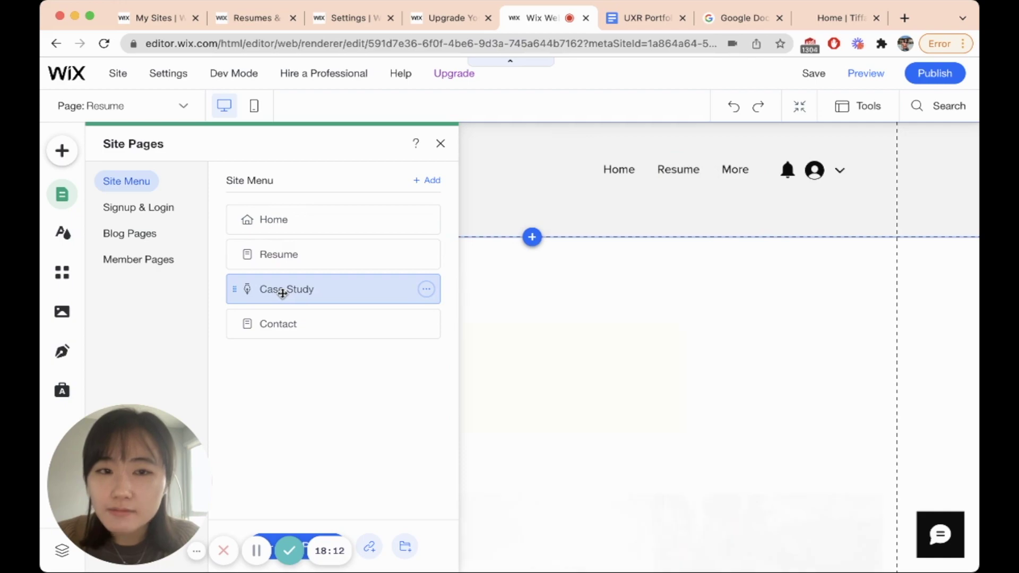
click(836, 350)
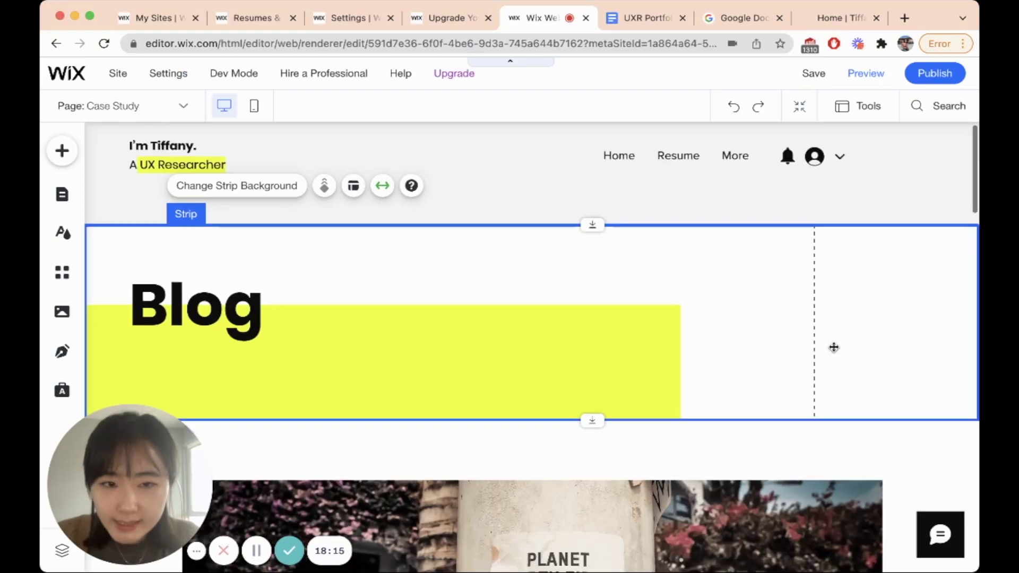
scroll(834, 351, down, 15)
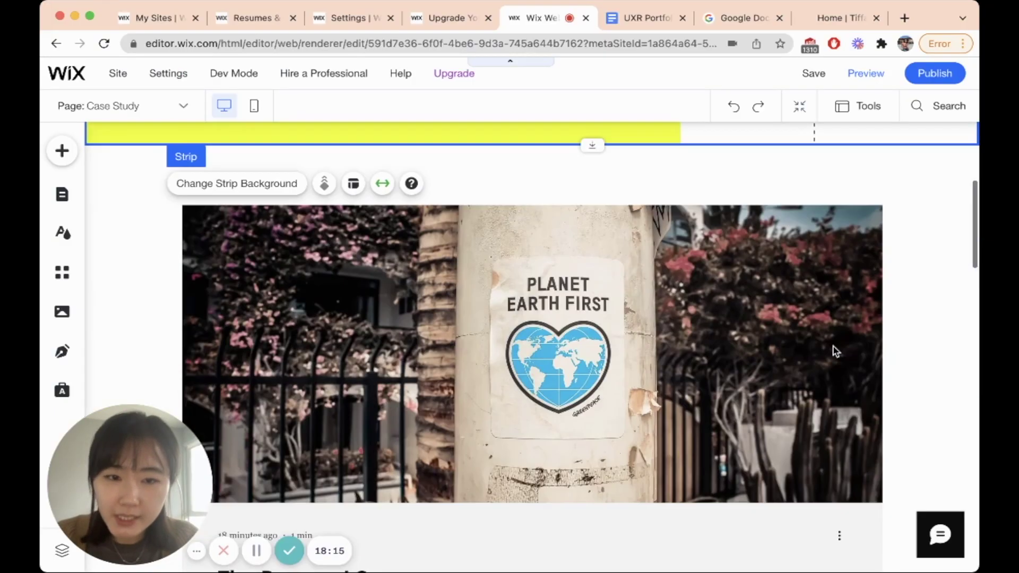
Step: Replace the Blog heading with 'Case Study' and widen its text box to fit one line
scroll(832, 351, up, 15)
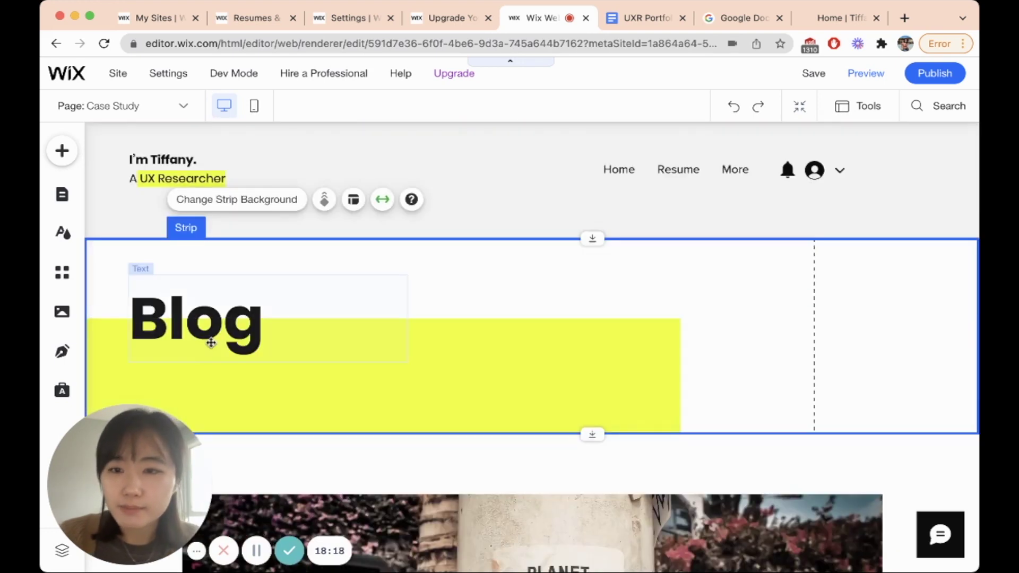
click(262, 317)
click(229, 321)
double_click(229, 321)
text(Case Study)
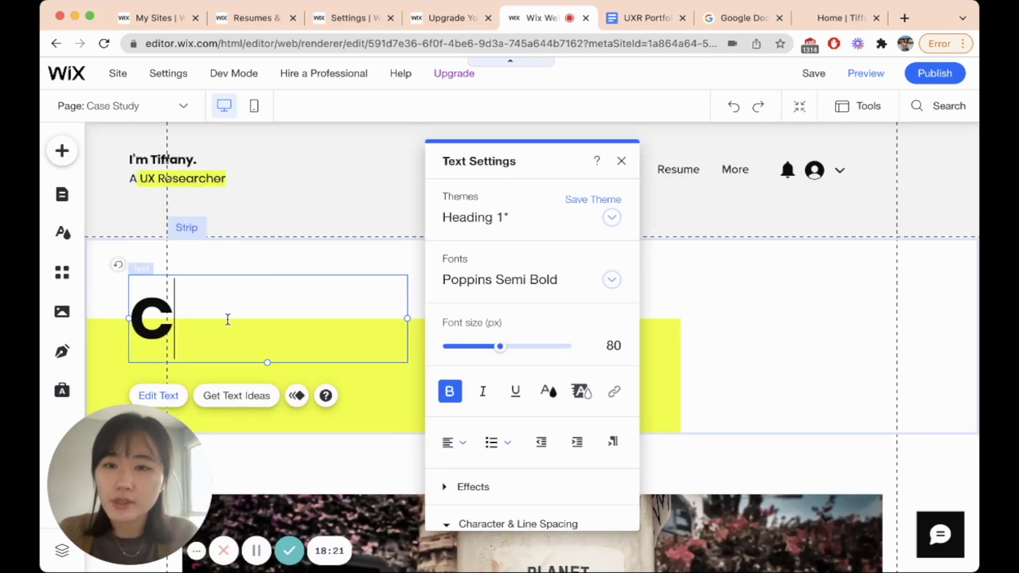
drag(408, 361, 584, 361)
Step: Move the yellow box up under the header, place the heading on it, and shorten the strip
click(521, 409)
drag(521, 409, 551, 327)
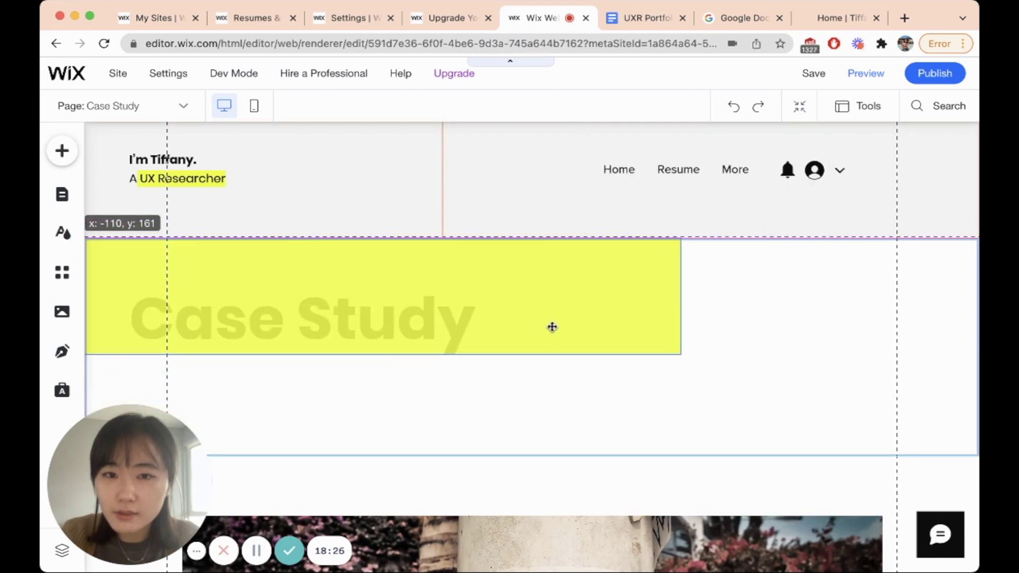
click(409, 322)
drag(409, 323, 409, 301)
drag(591, 453, 589, 354)
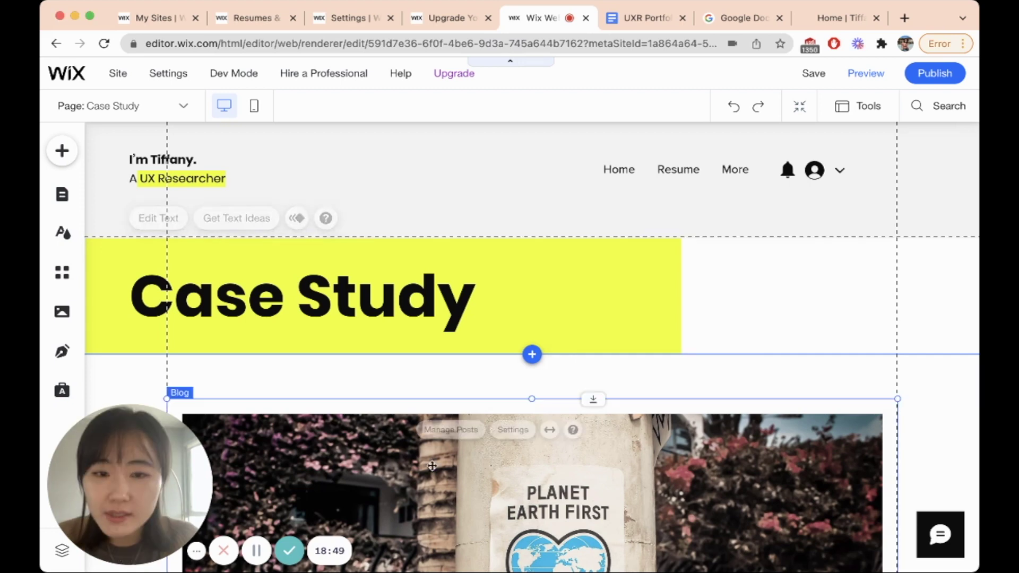
Step: Open the published post 'The Reason I Care' for editing from the blog post manager
scroll(271, 227, down, 5)
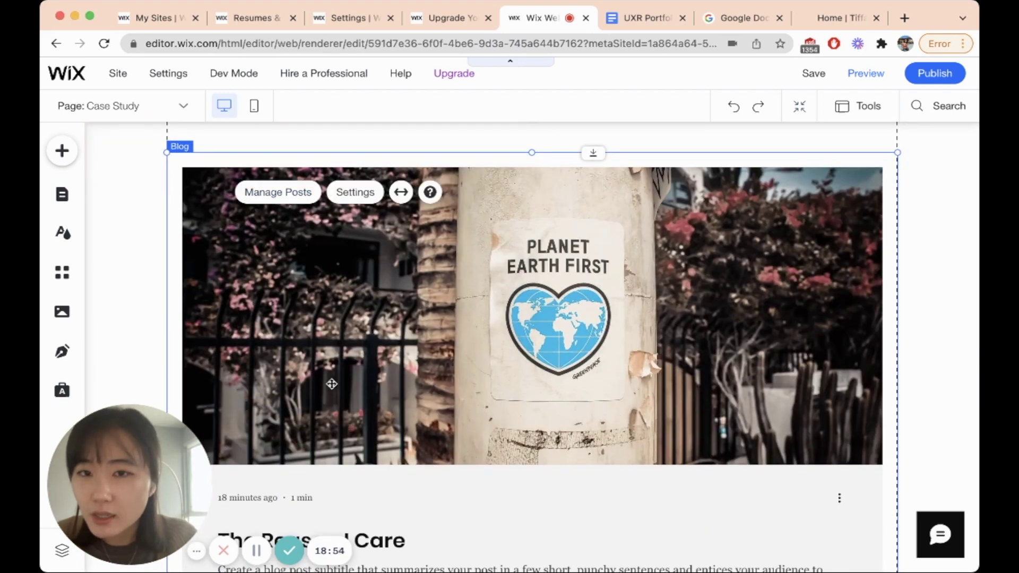
click(291, 199)
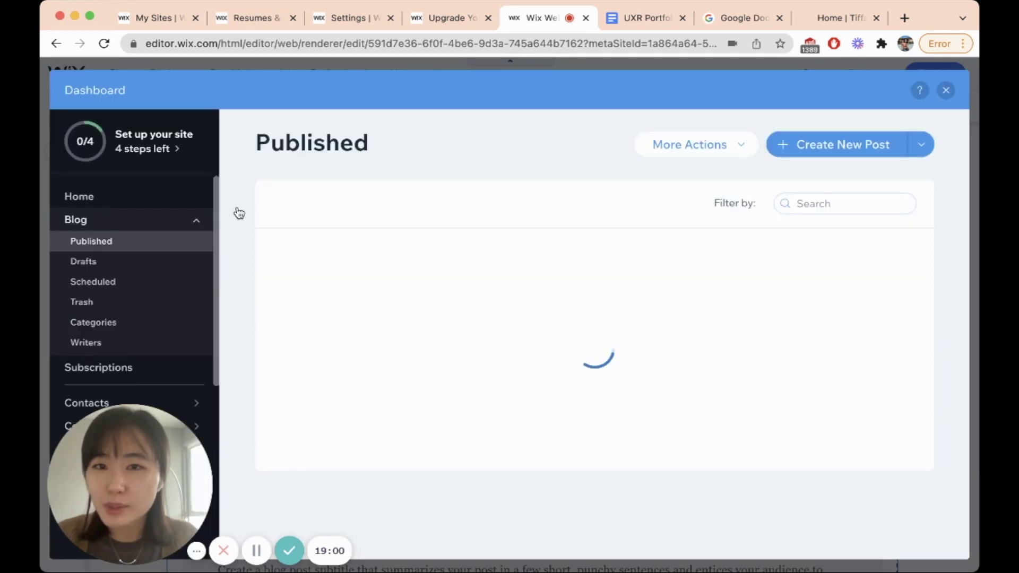
mouse_move(242, 212)
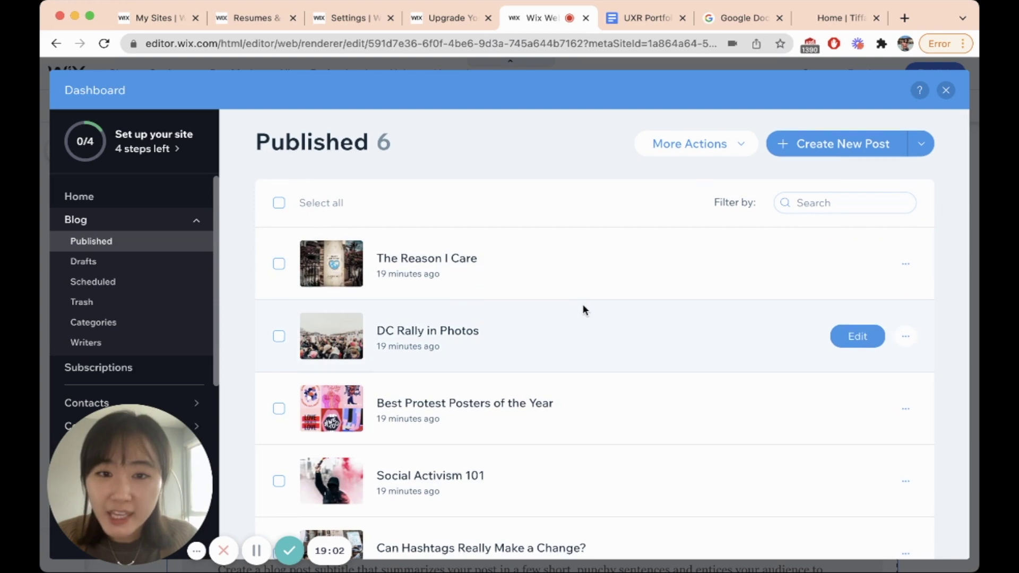
scroll(582, 308, down, 3)
scroll(582, 308, up, 3)
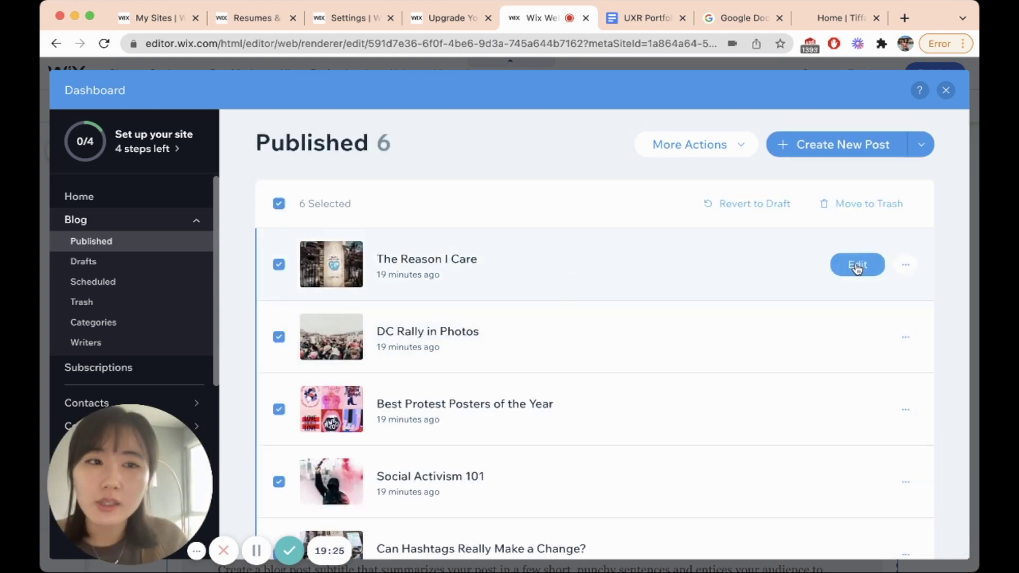
click(858, 265)
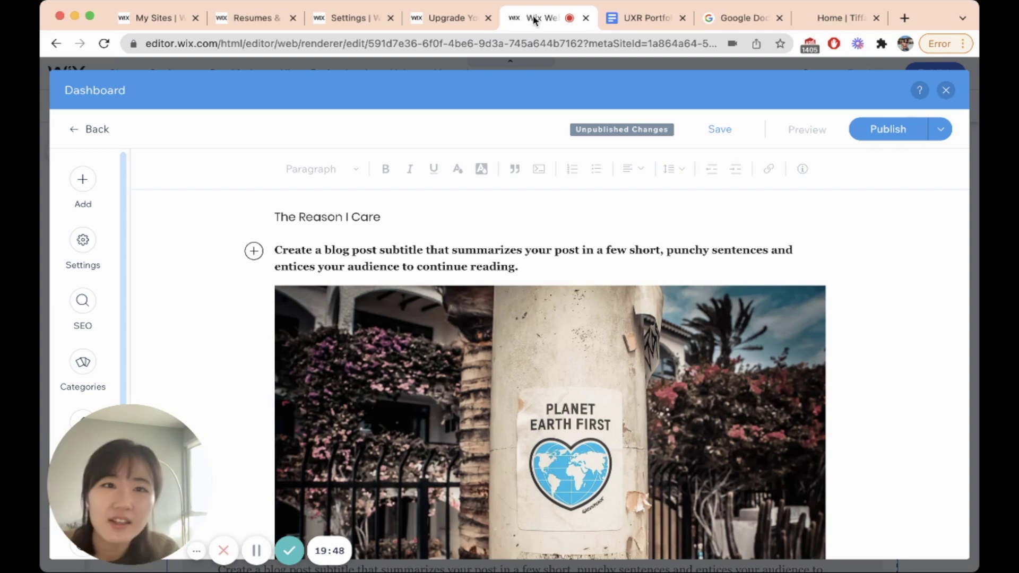
drag(541, 18, 806, 22)
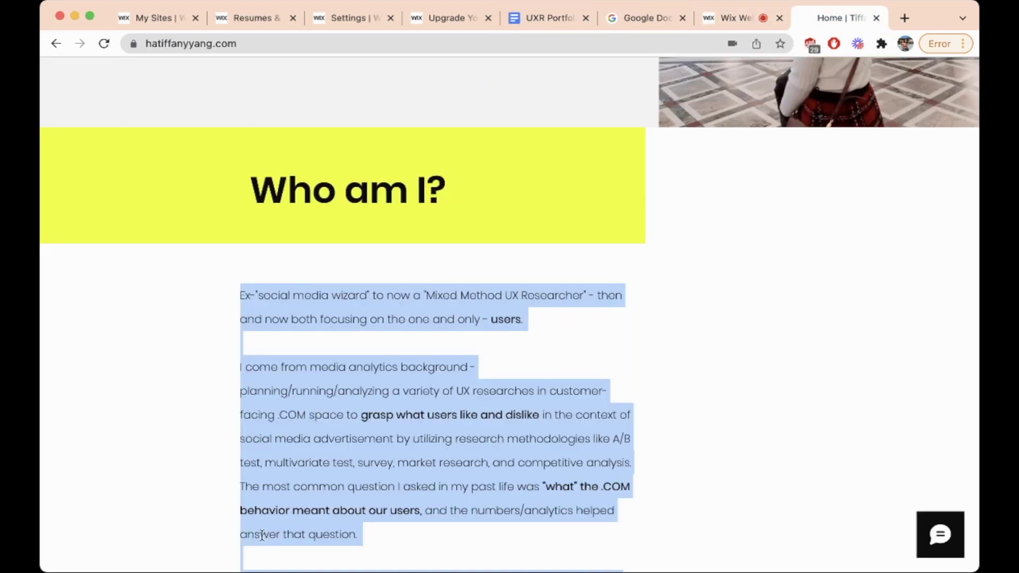
Step: On the live site, open the Case Study page and read the Best Buy case study post
scroll(518, 148, up, 5)
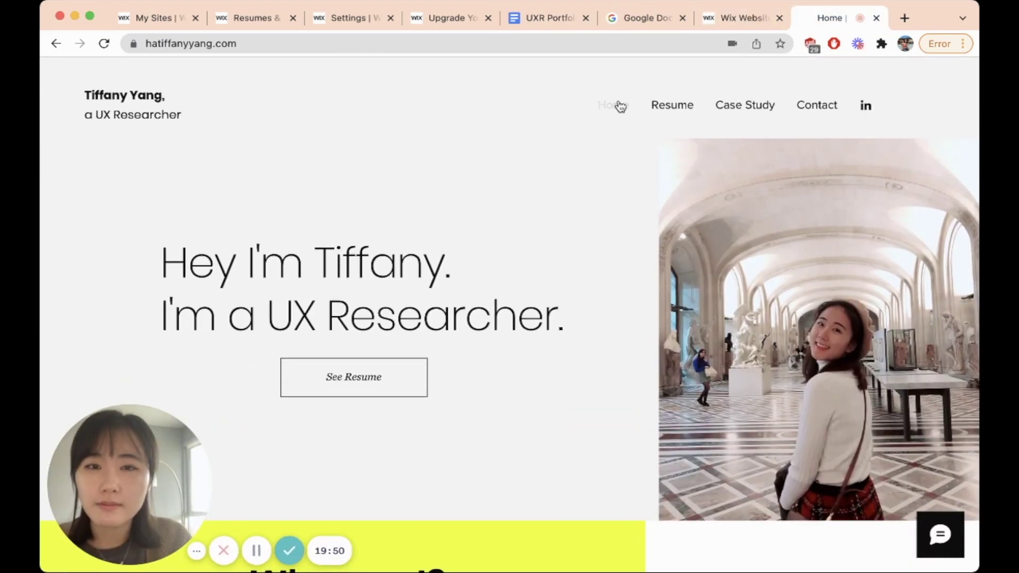
click(738, 114)
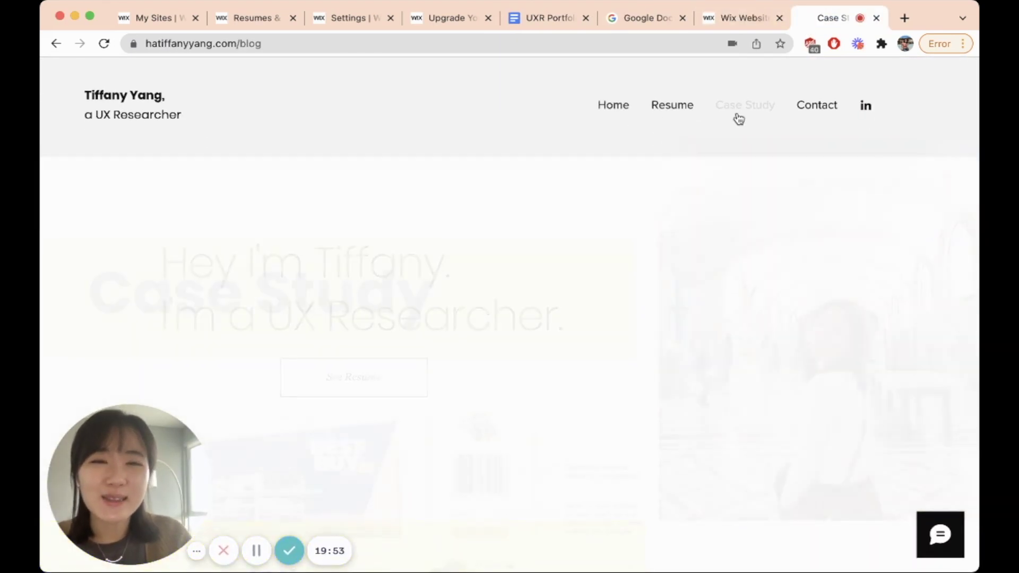
scroll(651, 353, down, 4)
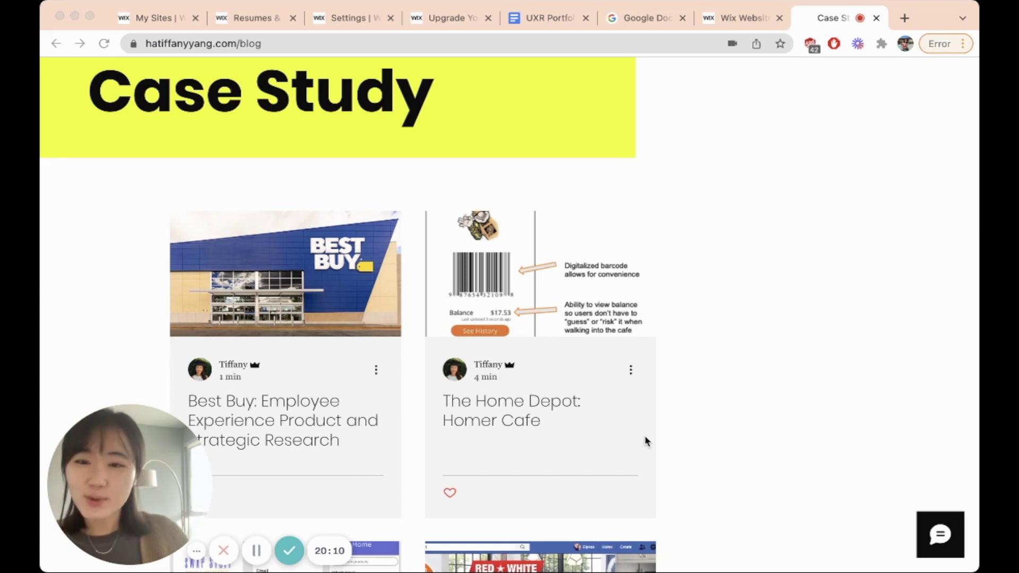
click(653, 419)
scroll(657, 481, down, 4)
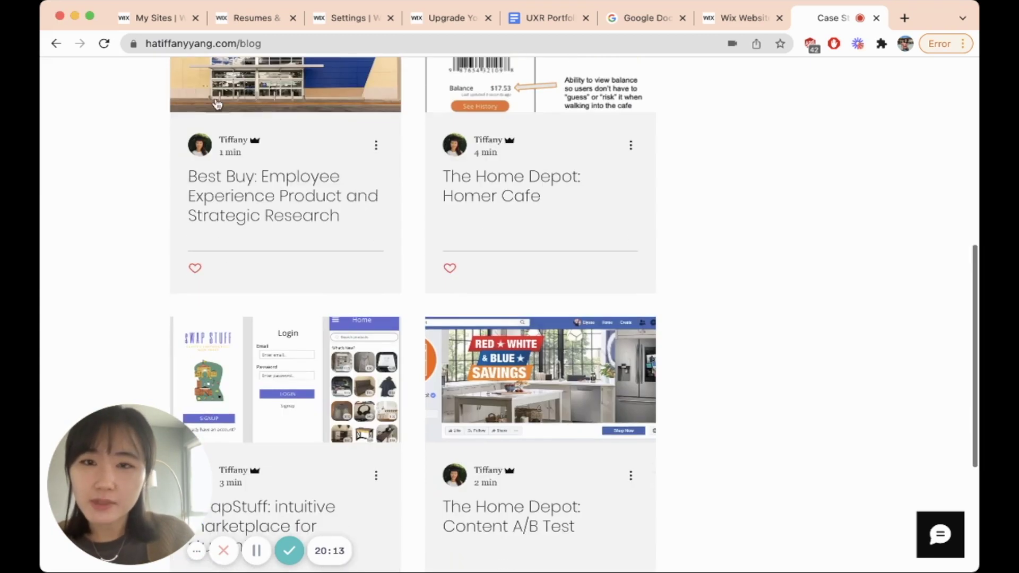
click(284, 202)
scroll(429, 404, down, 10)
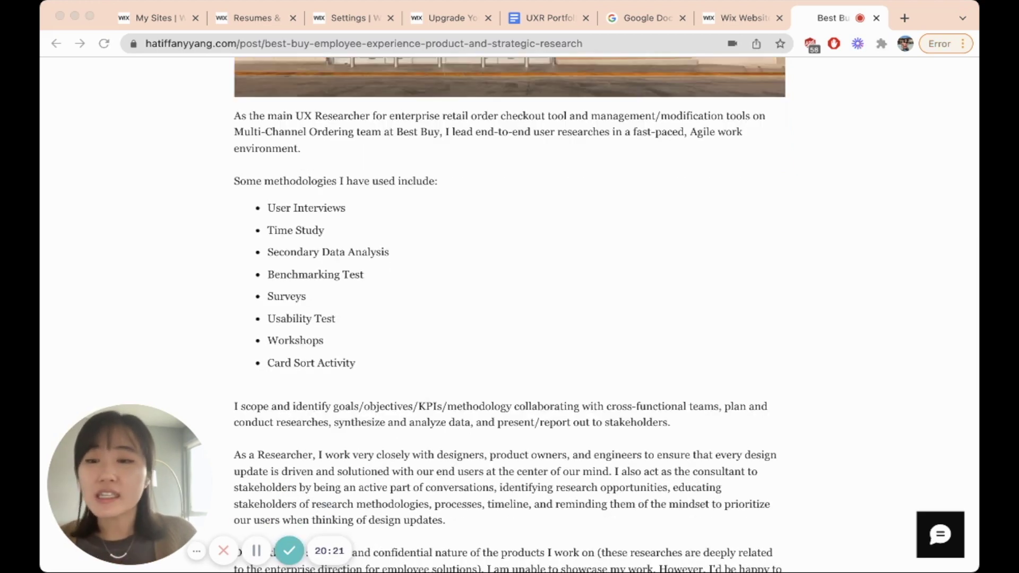
scroll(523, 466, down, 3)
scroll(524, 467, up, 1)
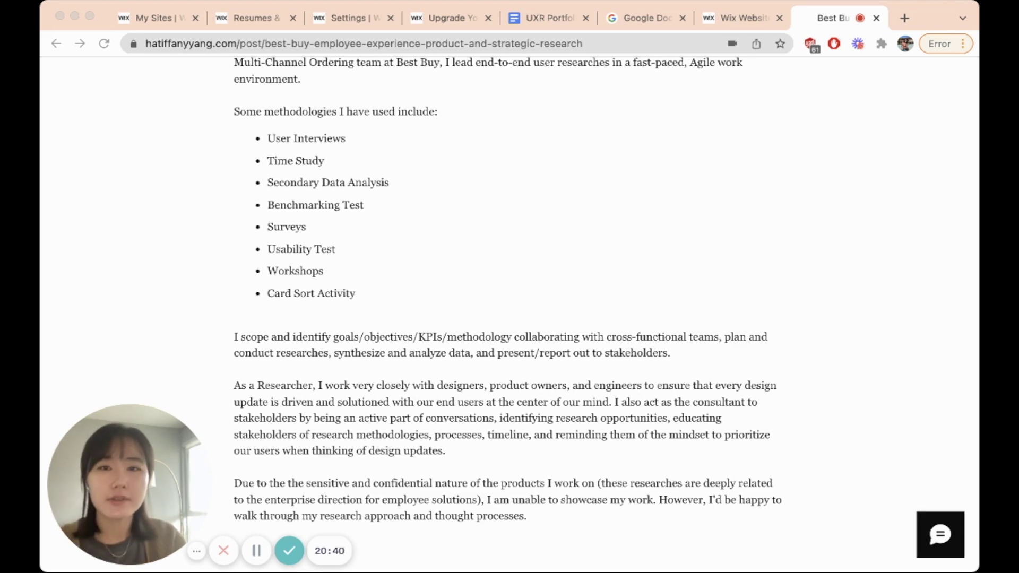
key(super+bracketleft)
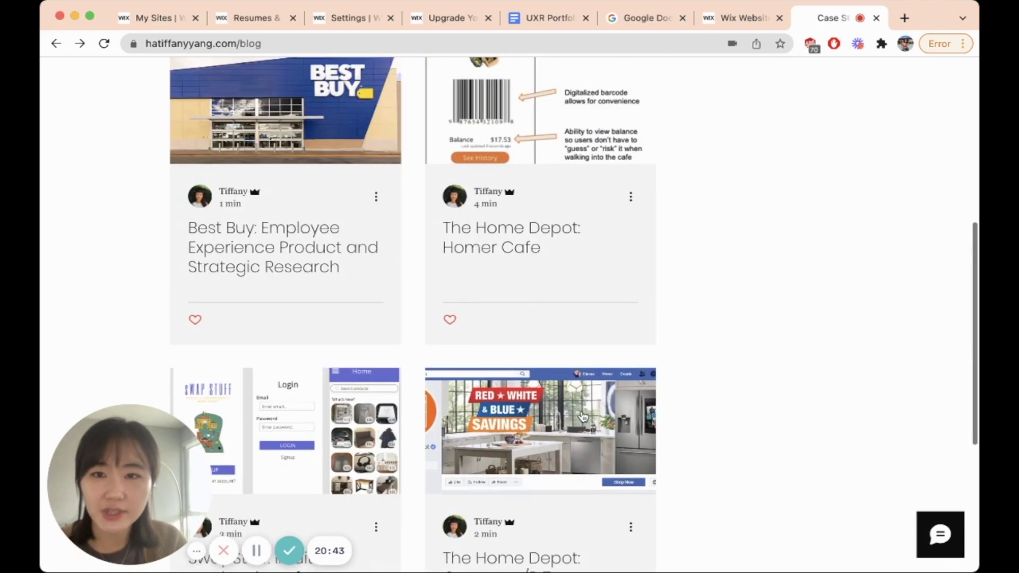
scroll(275, 164, up, 2)
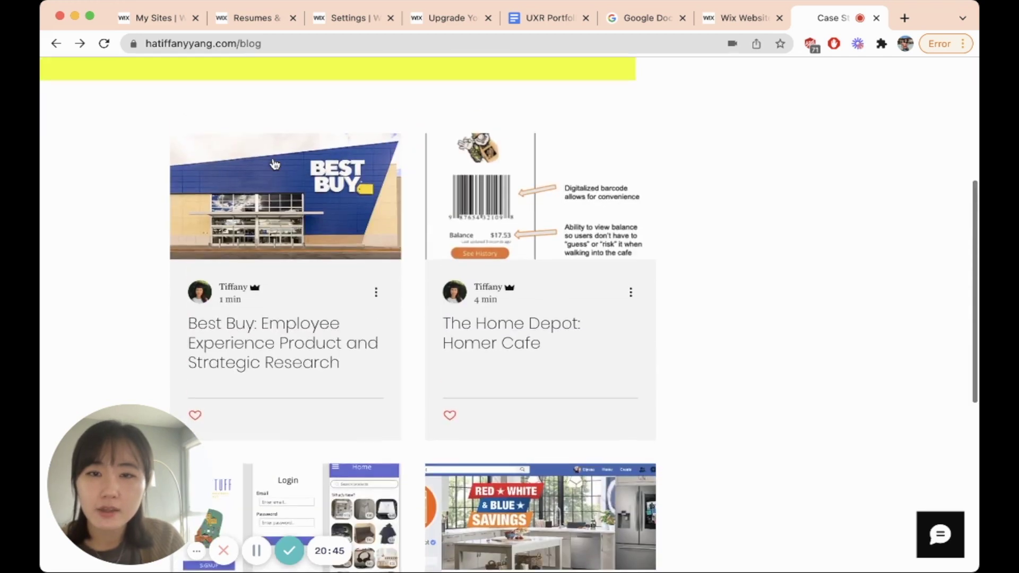
scroll(349, 328, down, 5)
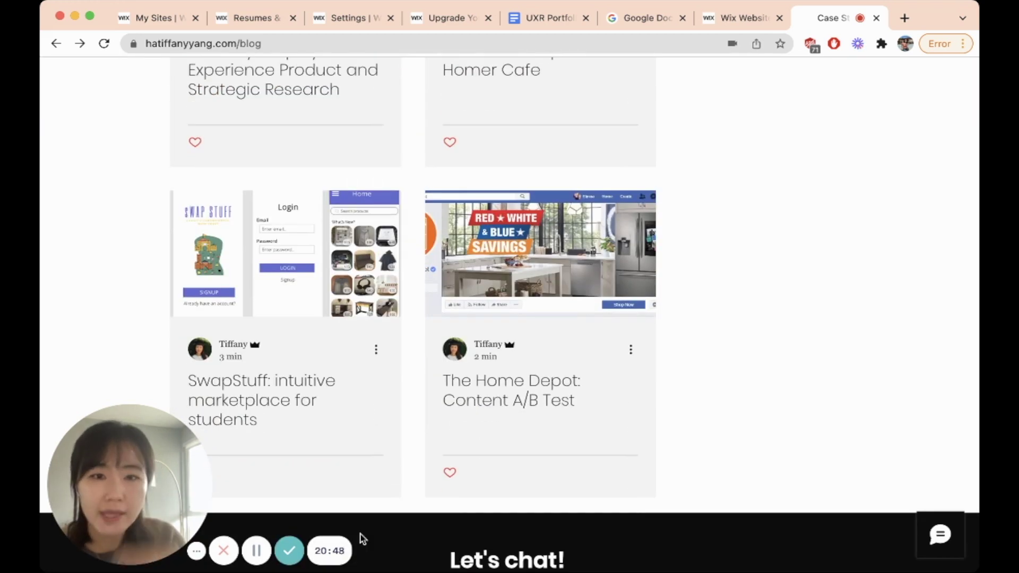
Step: Read through 'The Home Depot: Content A/B Test' post on the live site
click(569, 274)
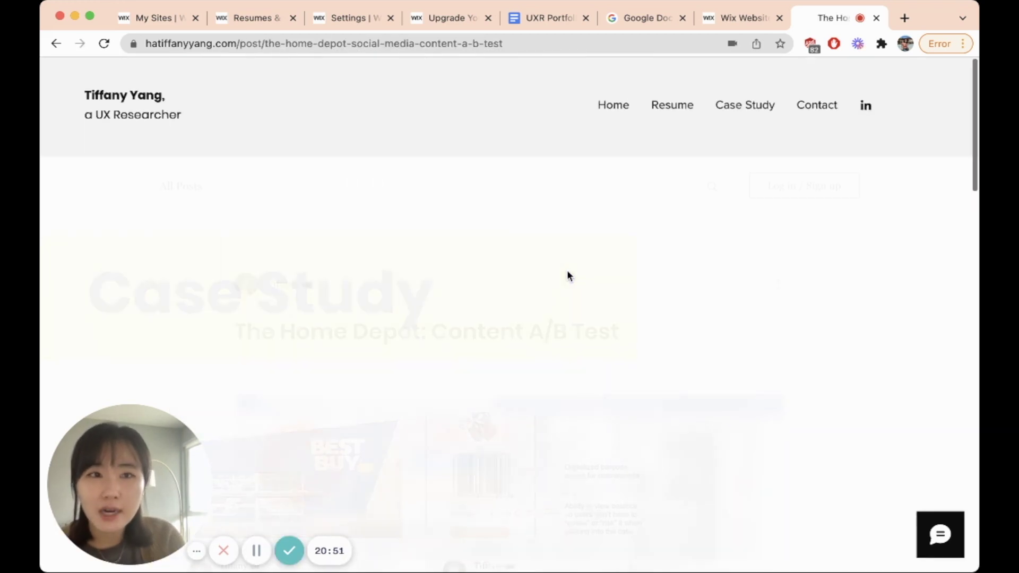
scroll(750, 380, down, 4)
scroll(828, 352, up, 2)
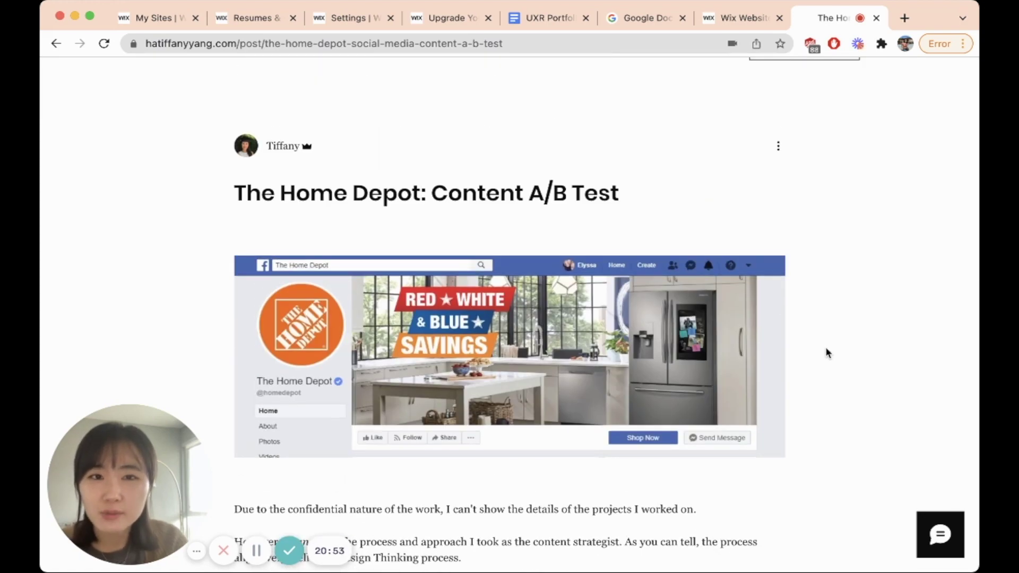
scroll(828, 353, down, 6)
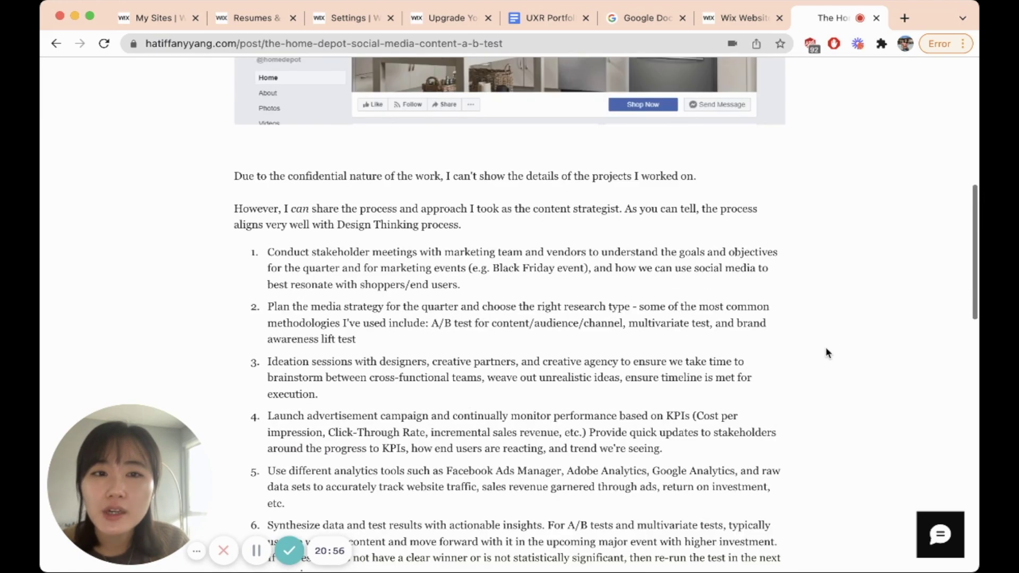
scroll(829, 352, up, 1)
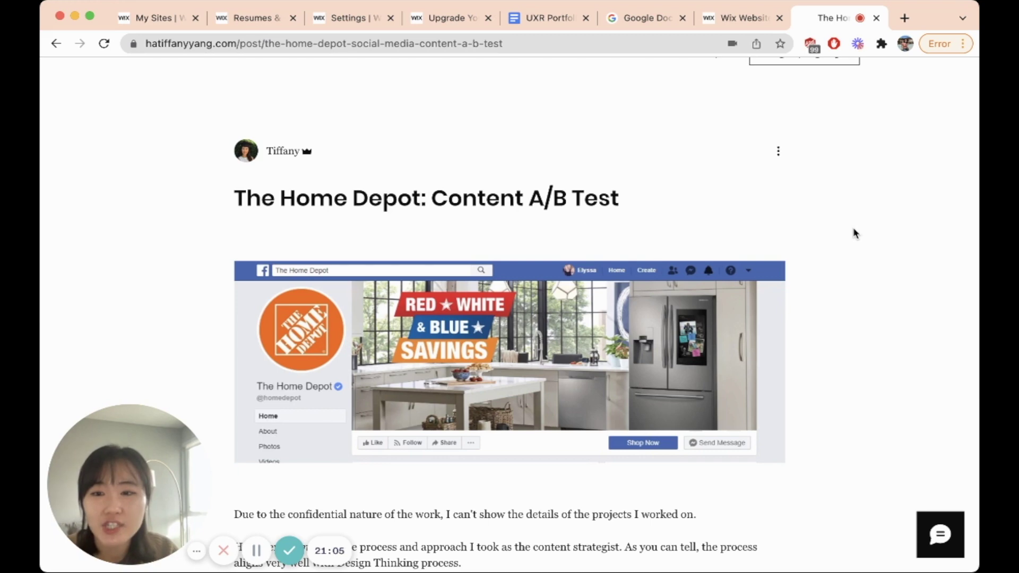
scroll(853, 233, down, 6)
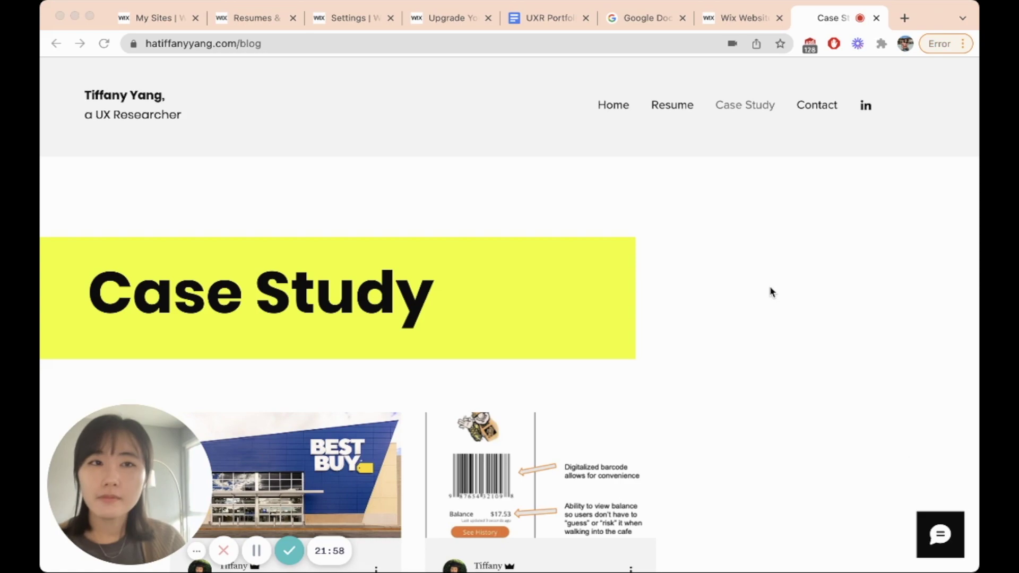
key(ctrl+shift+Tab)
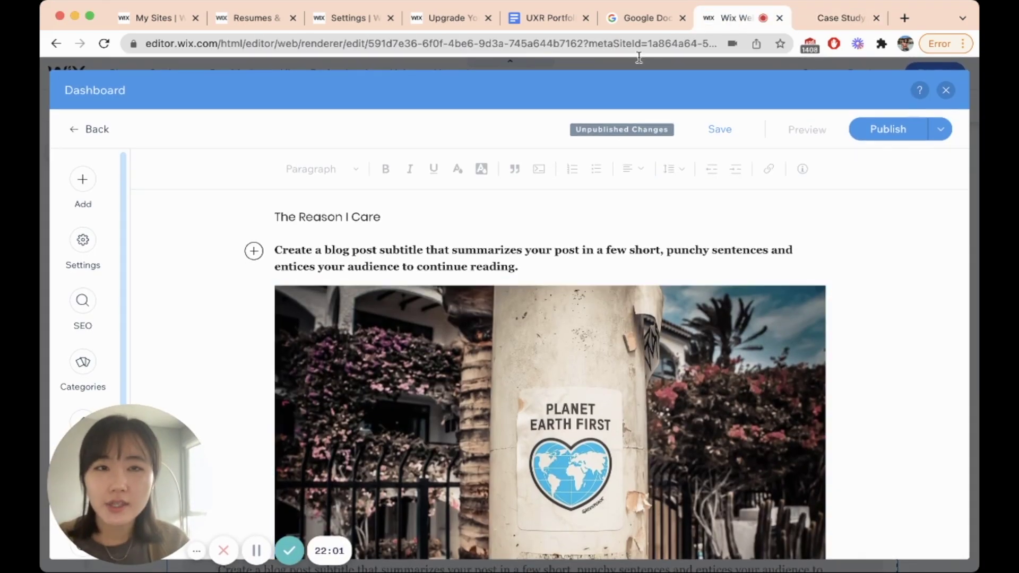
Step: Add a 'CASE STUDY' heading on the empty line above My Role in the UXR Portfolio doc
drag(550, 18, 645, 18)
scroll(483, 390, down, 10)
scroll(483, 389, up, 7)
scroll(484, 389, down, 12)
scroll(456, 351, up, 4)
click(292, 235)
text(CASE STUDY)
scroll(400, 315, down, 15)
scroll(401, 314, up, 15)
Step: Select the case study content in the doc and return to the Wix post editor
click(237, 236)
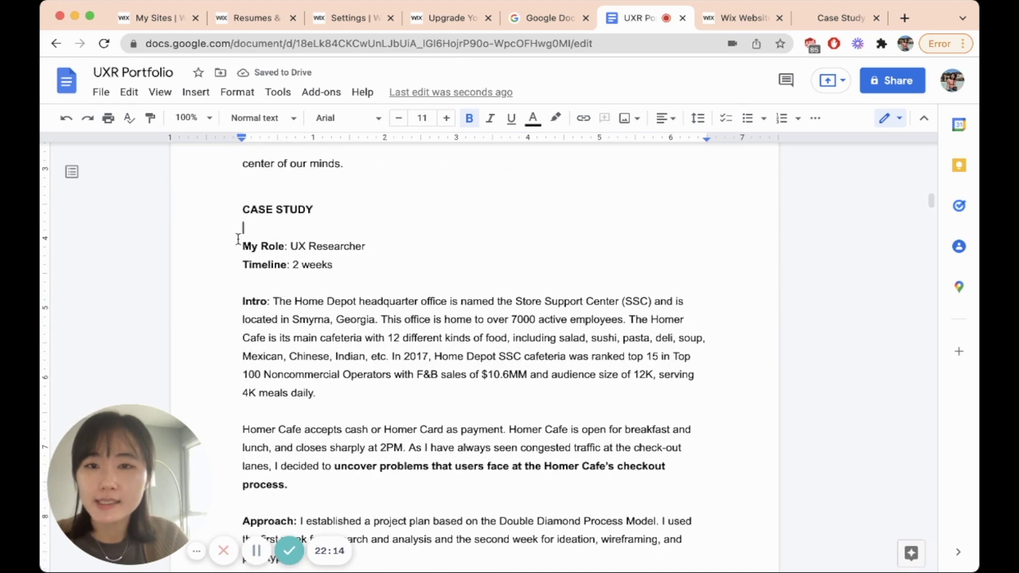
scroll(238, 242, down, 20)
scroll(340, 351, down, 20)
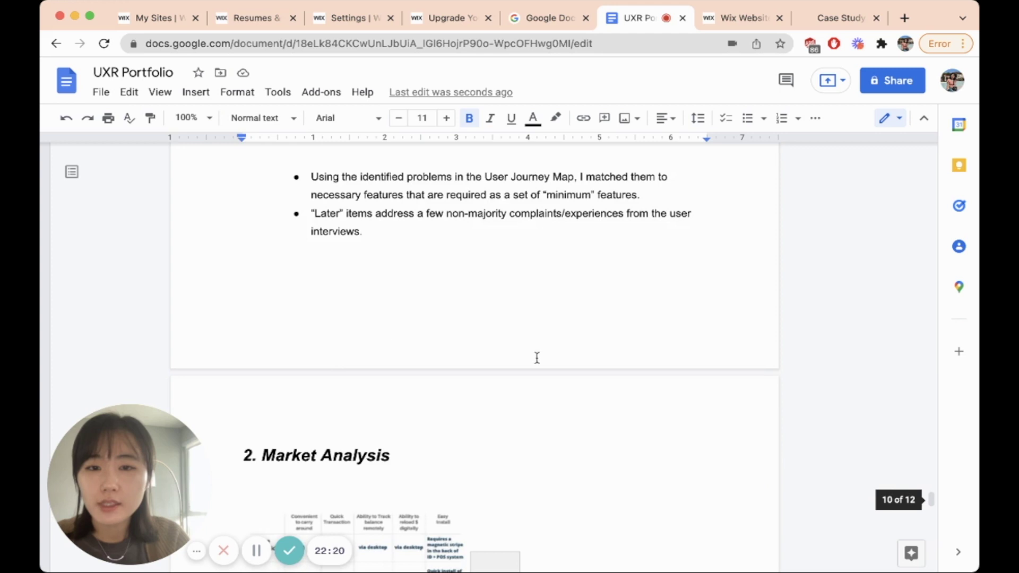
scroll(537, 358, up, 5)
shift+click(562, 355)
click(736, 24)
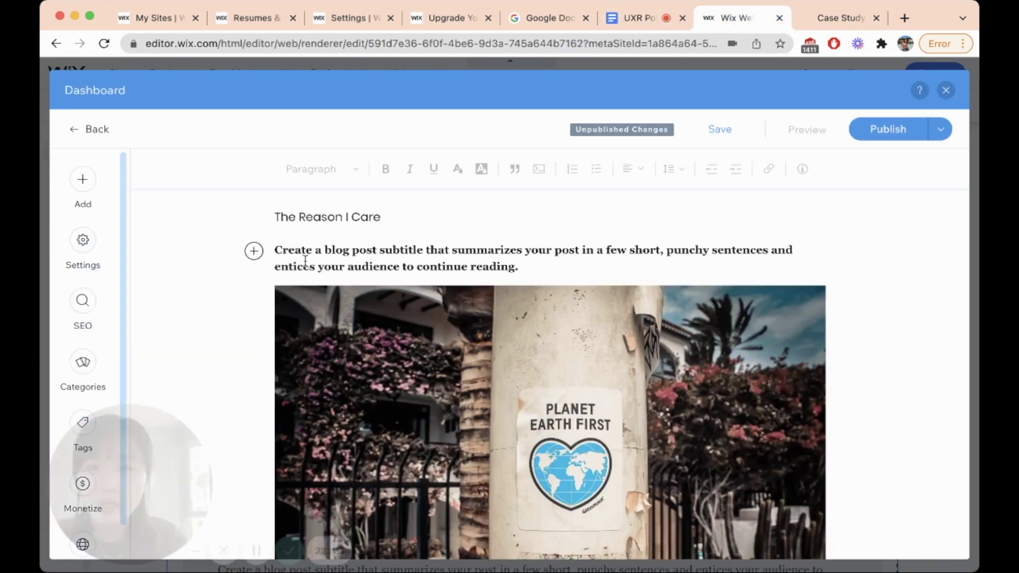
Step: Select and delete the post body text, then undo to restore it
click(281, 217)
click(279, 249)
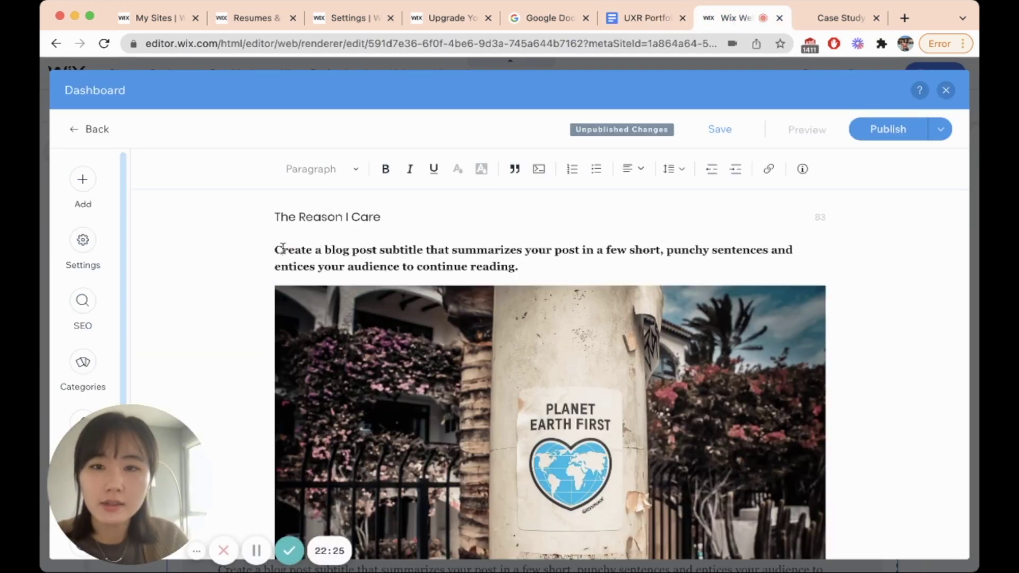
scroll(531, 371, down, 15)
key(super+a)
key(BackSpace)
key(super+z)
scroll(437, 376, up, 15)
scroll(436, 376, up, 15)
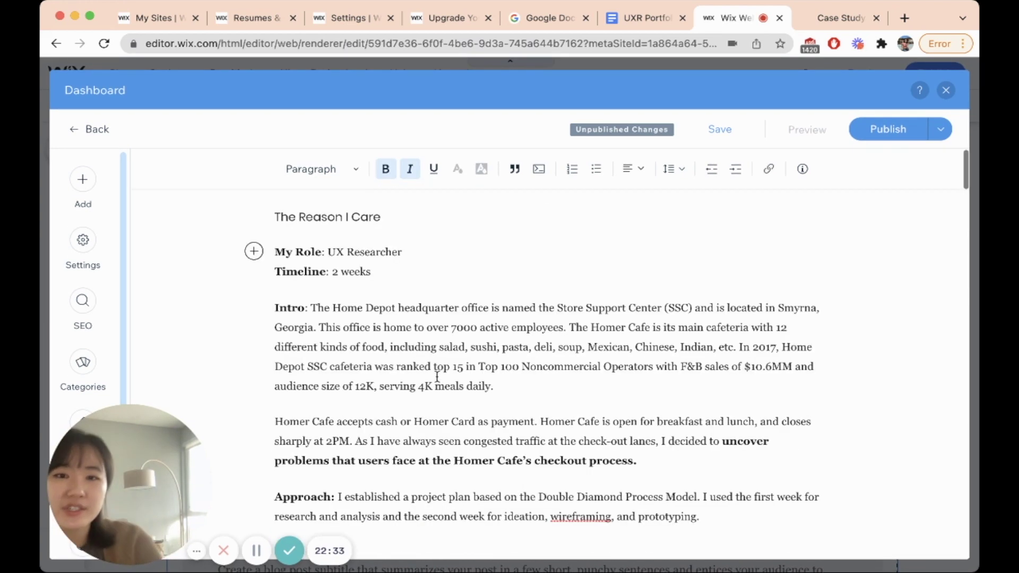
scroll(437, 377, down, 6)
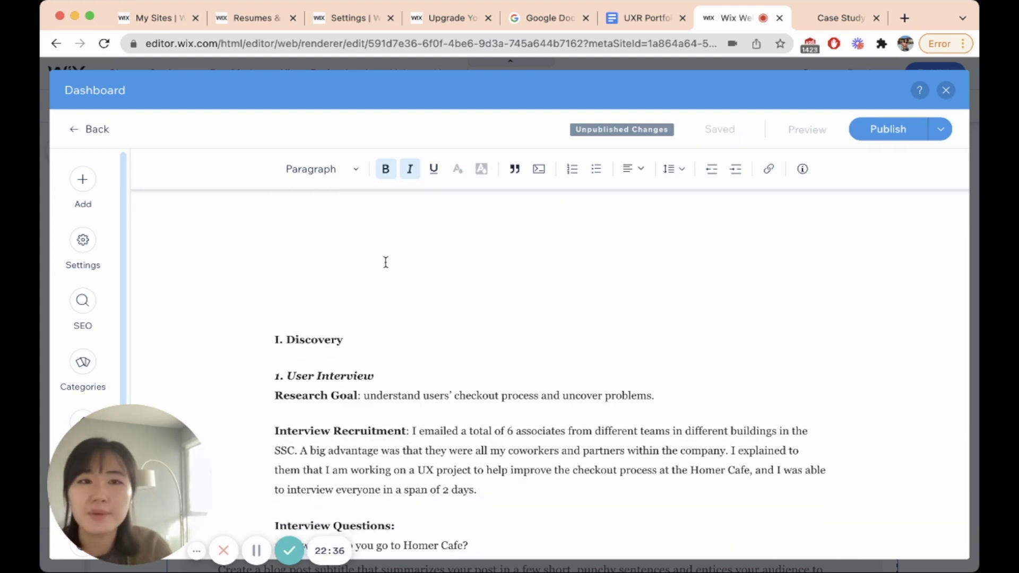
Step: Open the image picker above I. Discovery, cancel without adding an image, and publish the post
click(388, 259)
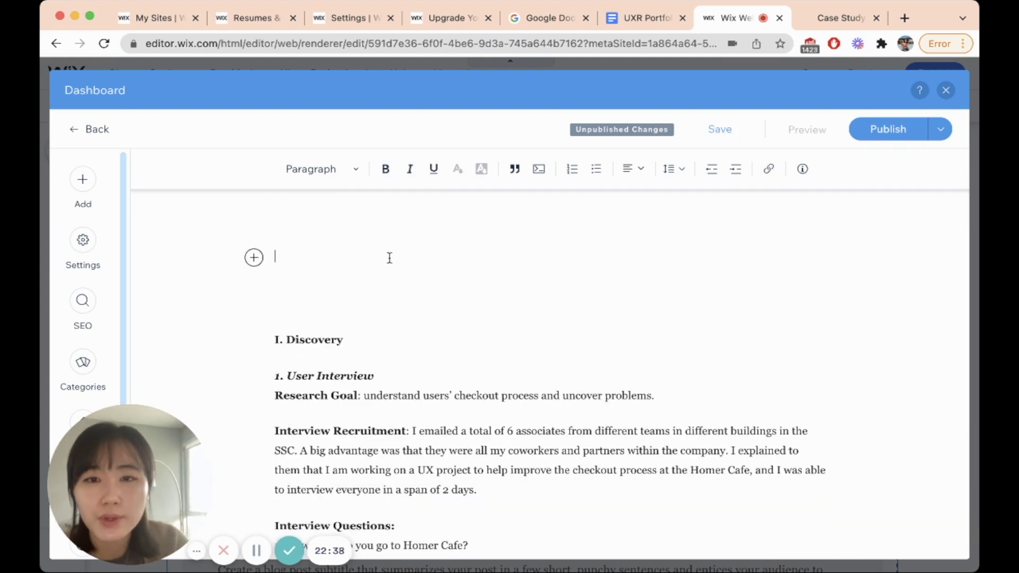
scroll(423, 305, up, 2)
scroll(351, 358, down, 1)
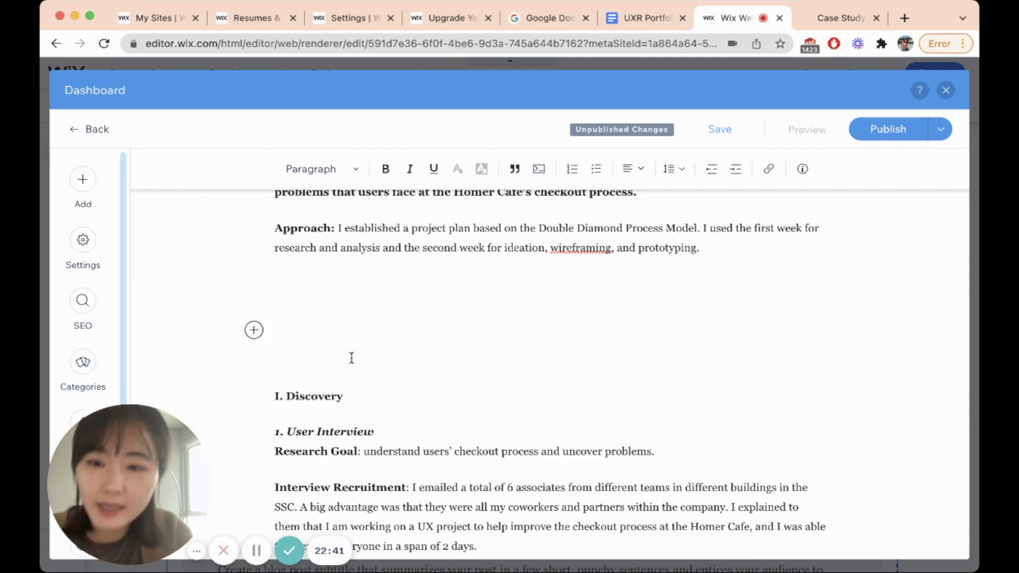
scroll(352, 358, down, 1)
click(255, 298)
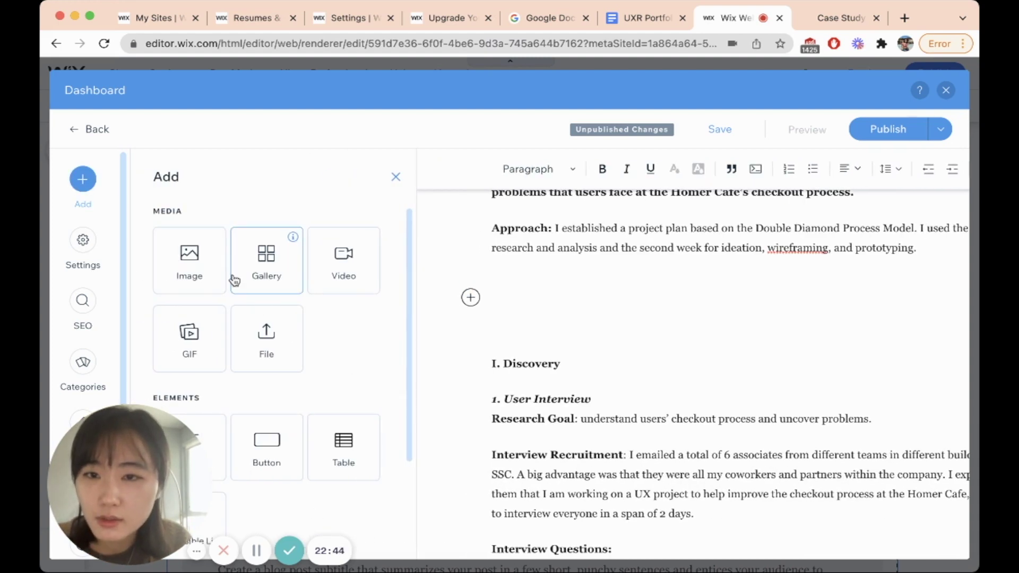
key(Escape)
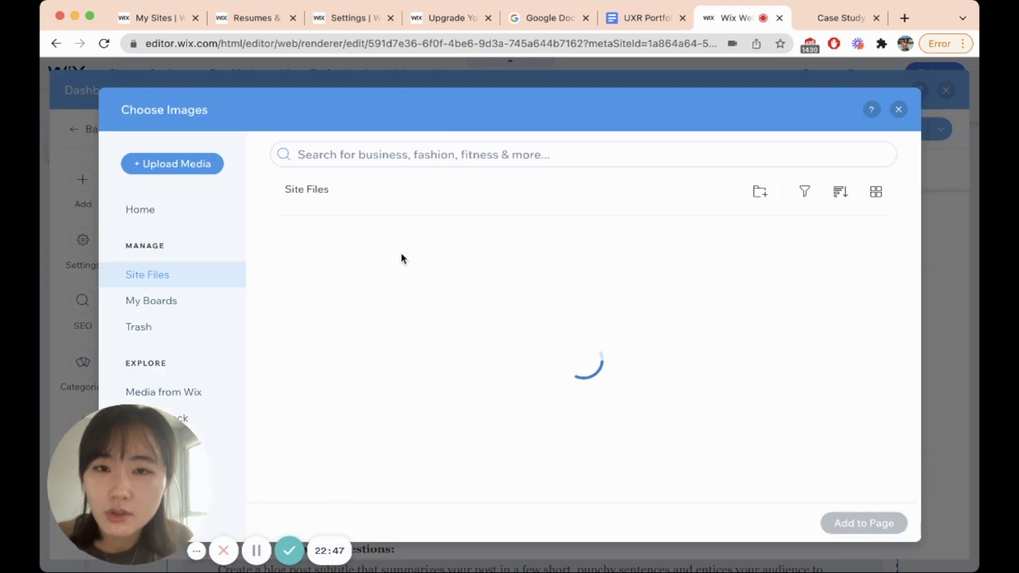
click(901, 110)
scroll(394, 503, down, 15)
scroll(394, 504, down, 5)
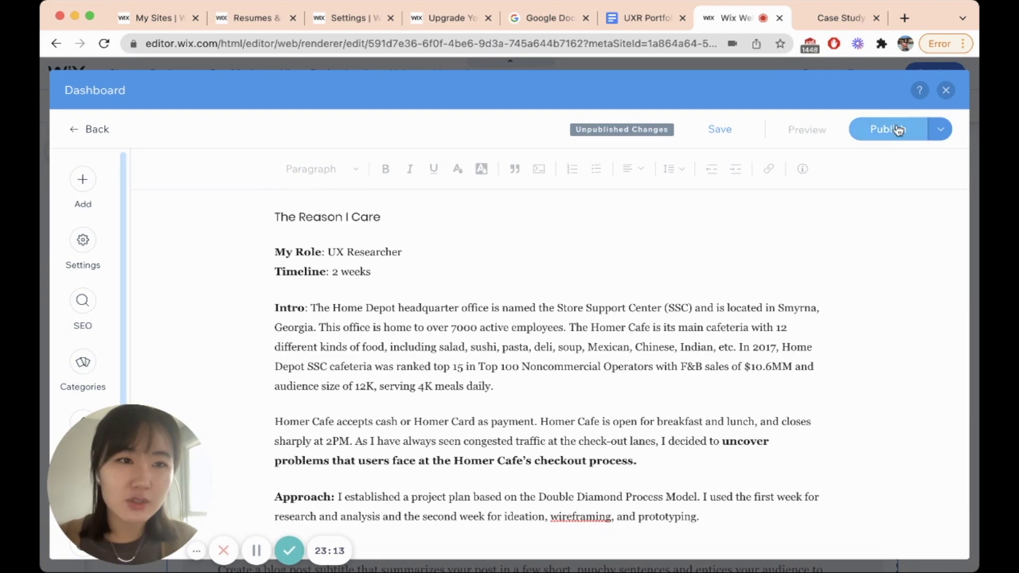
click(897, 129)
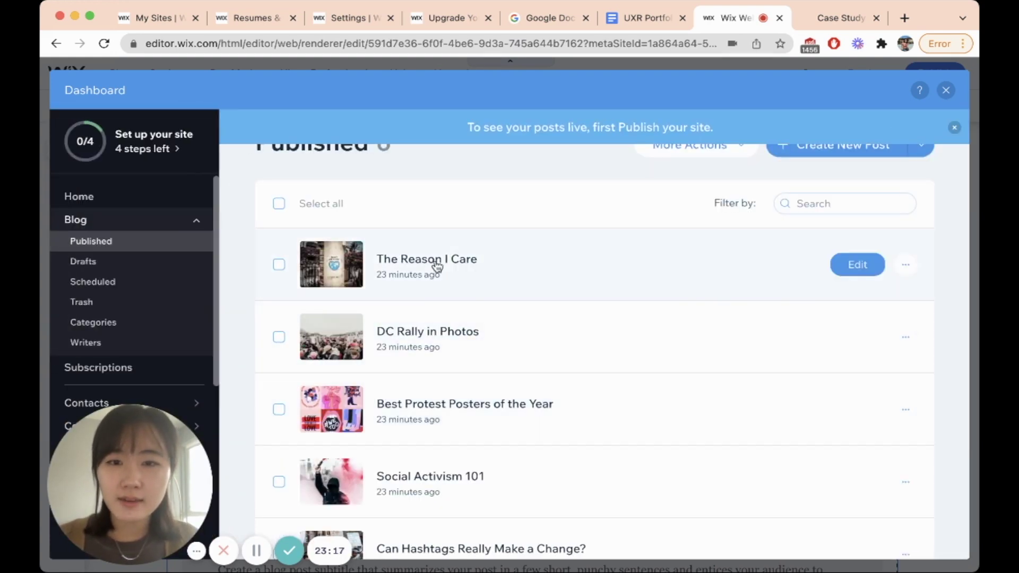
Step: Reopen the published post and retitle it from 'The Reason I Care' to 'Best Buy UX RESrch'
click(436, 266)
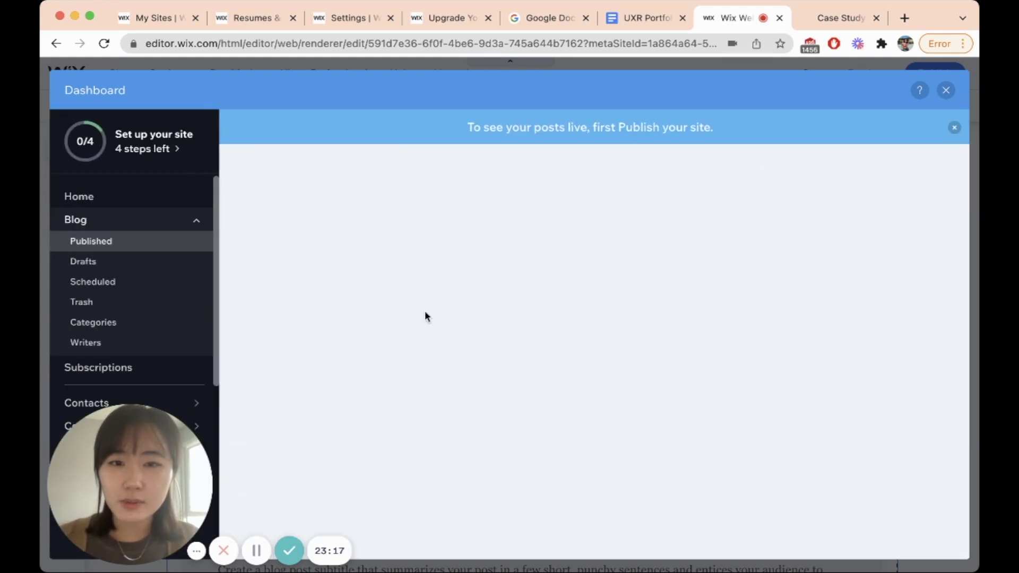
click(327, 214)
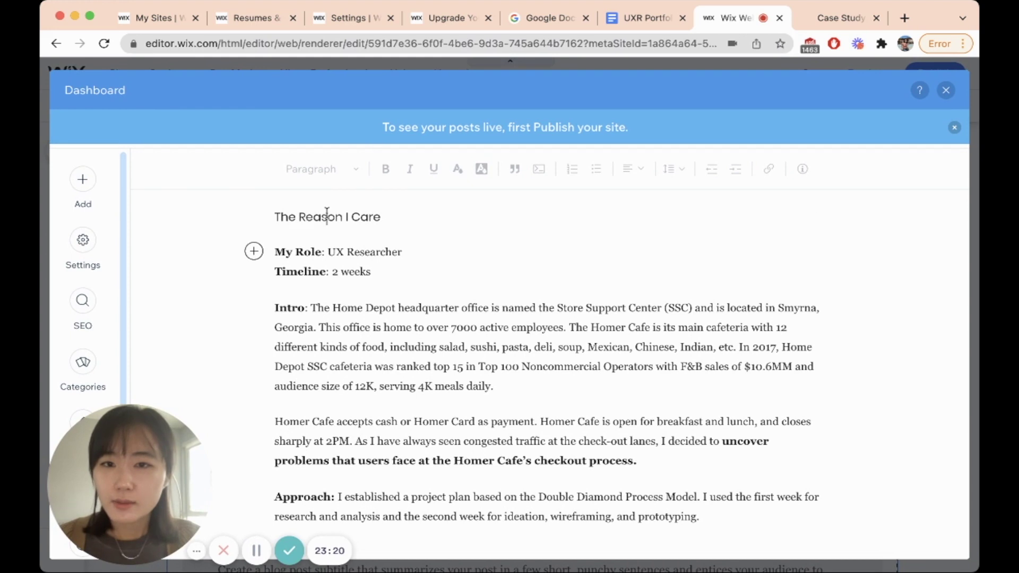
triple_click(327, 215)
key(BackSpace)
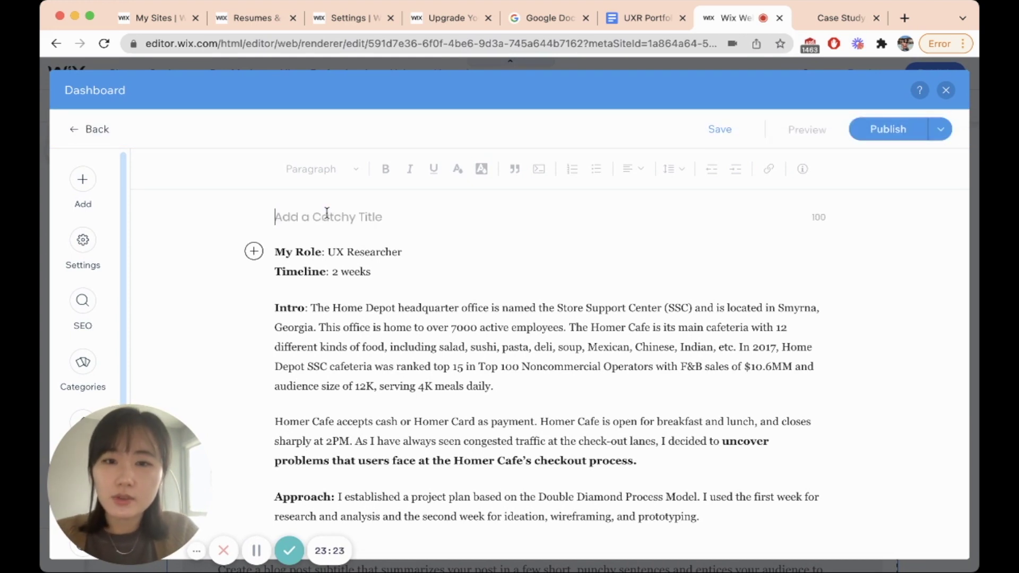
text(UX RESEARCH)
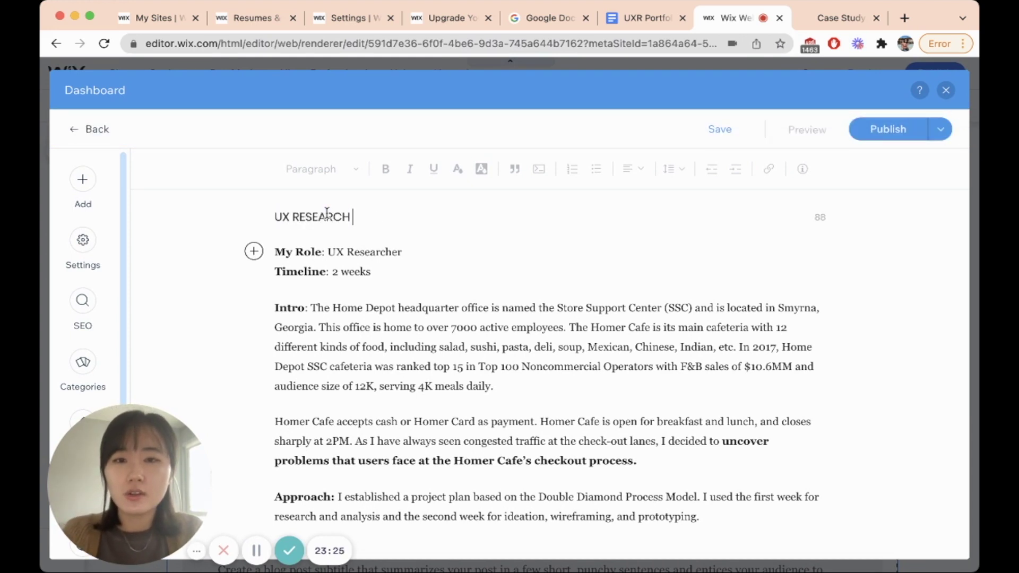
triple_click(367, 219)
text(Best)
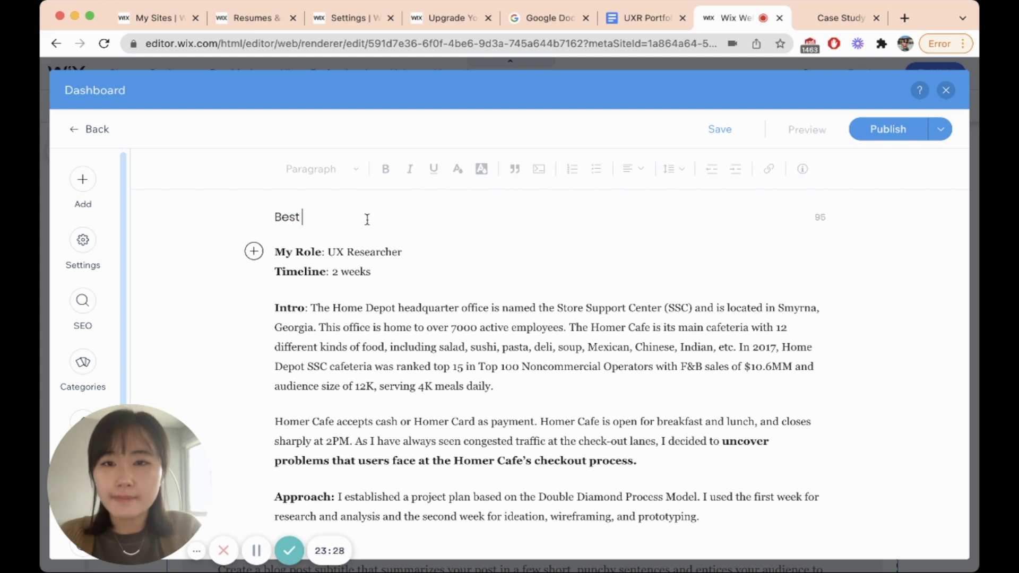
text( Buy UX RES)
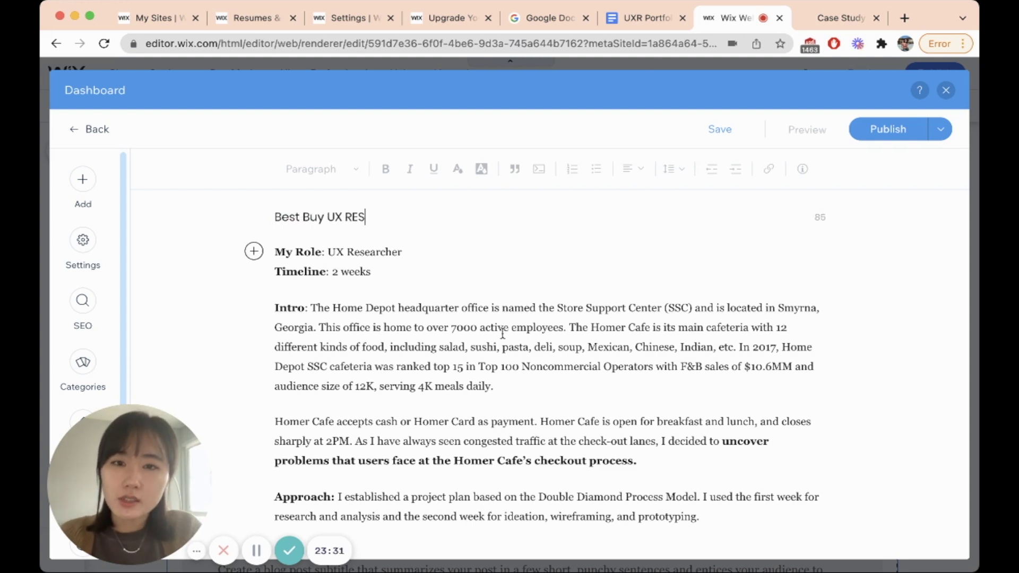
text(rch)
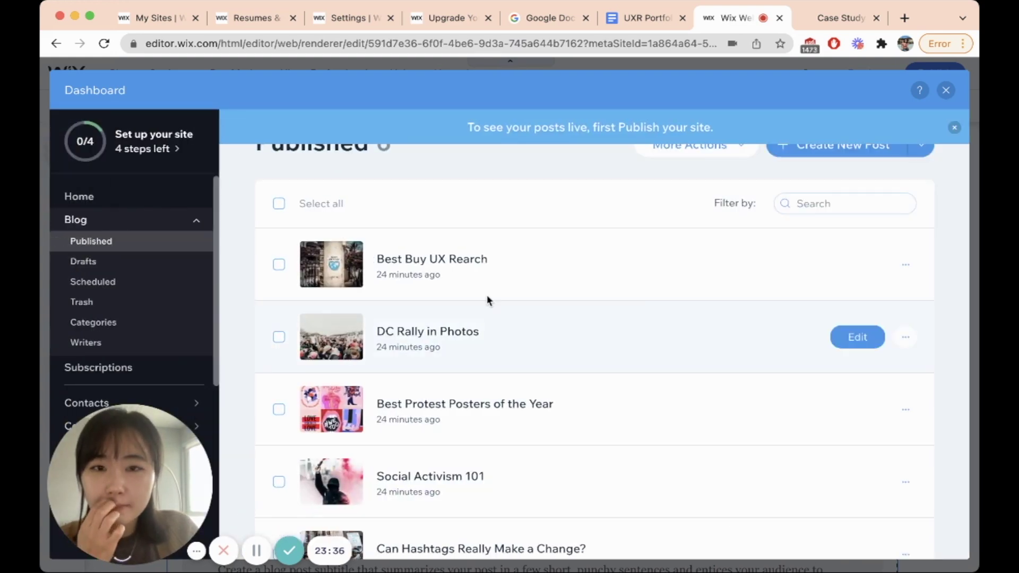
Step: Trash the sample posts, including Best Protest Posters of the Year and Social Activism 101, then close the dashboard
click(279, 337)
click(278, 409)
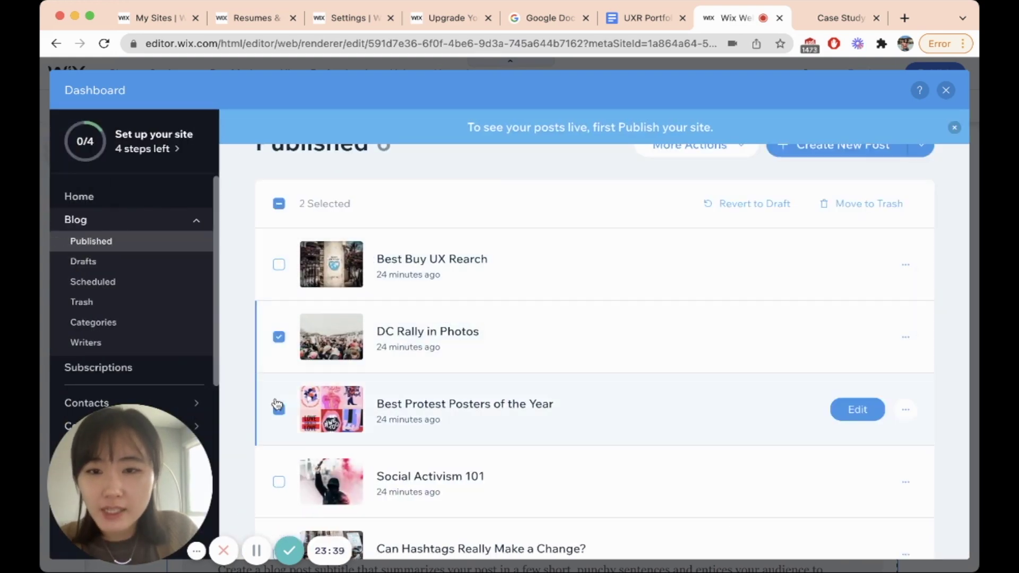
scroll(278, 403, down, 3)
click(278, 318)
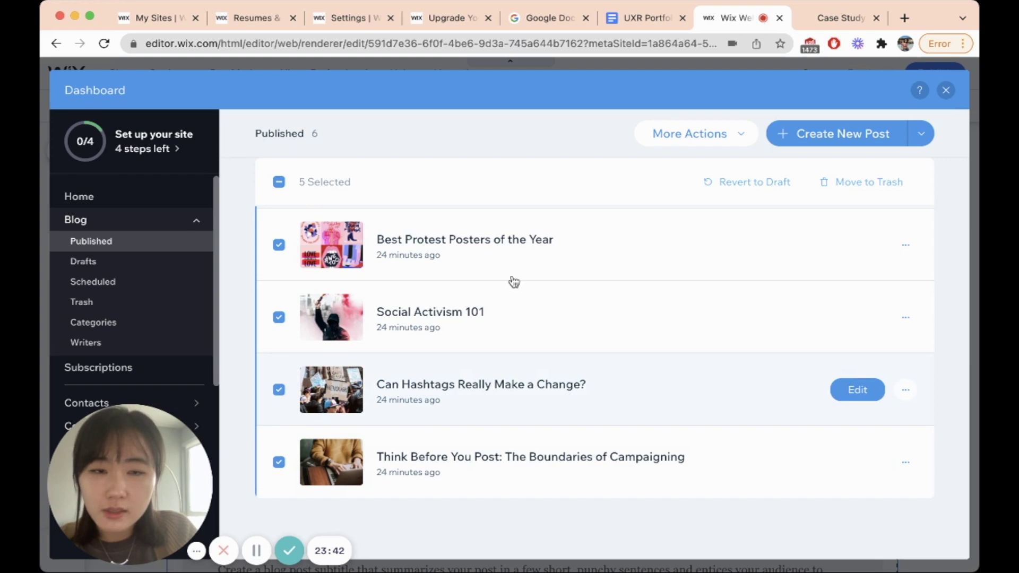
scroll(514, 282, up, 3)
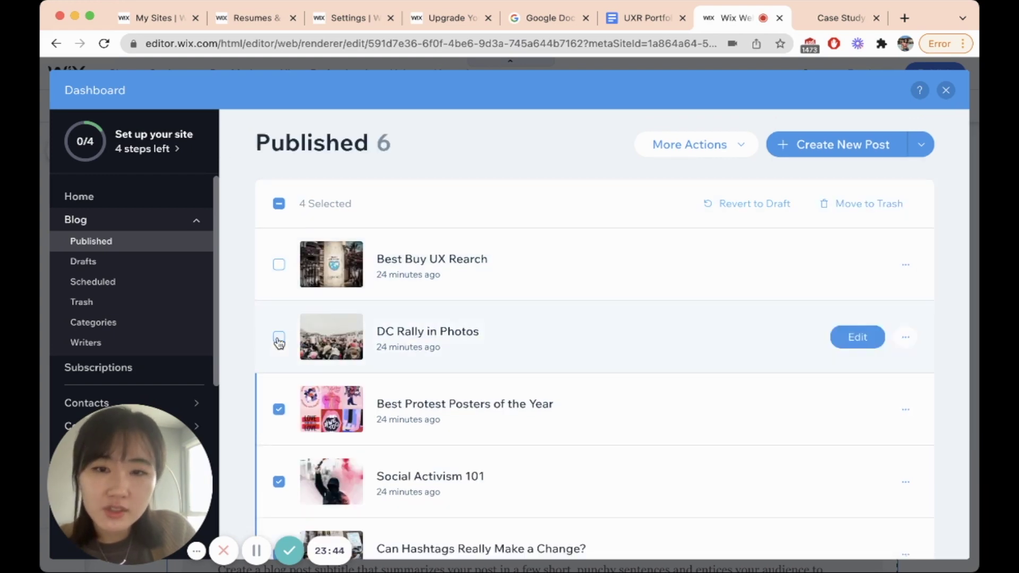
click(853, 207)
click(680, 382)
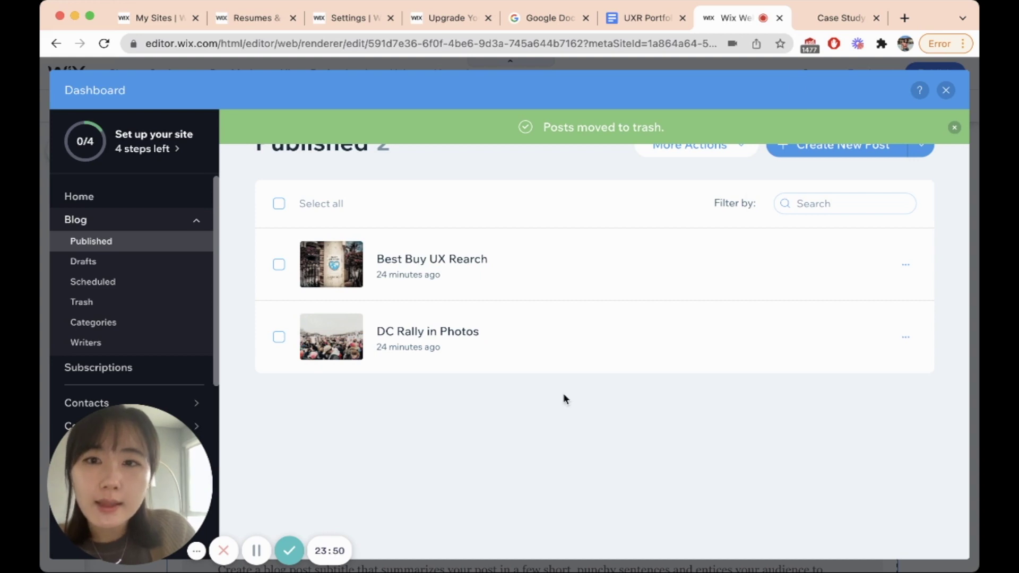
click(946, 90)
Step: Open and close the blog post manager from the Case Study blog widget, then scroll back to the feed
scroll(561, 391, down, 5)
scroll(561, 391, up, 5)
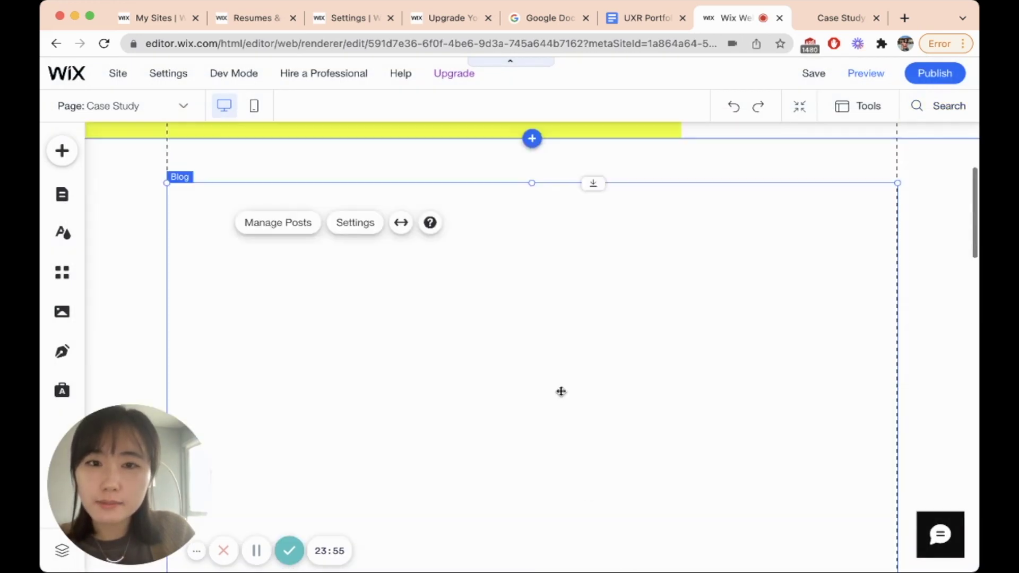
scroll(562, 392, down, 5)
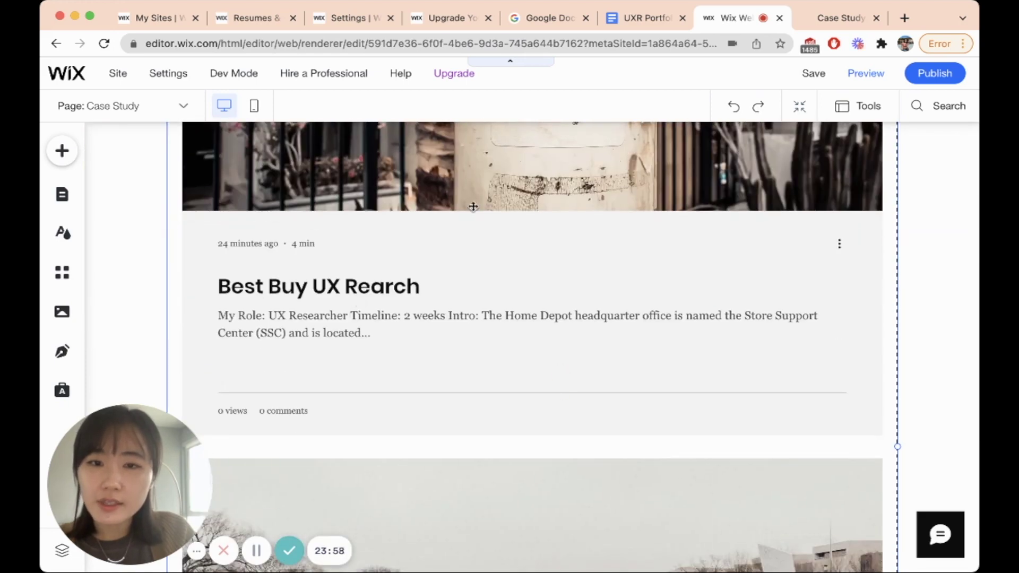
scroll(305, 295, up, 5)
scroll(409, 317, down, 5)
scroll(408, 316, up, 5)
scroll(408, 314, down, 3)
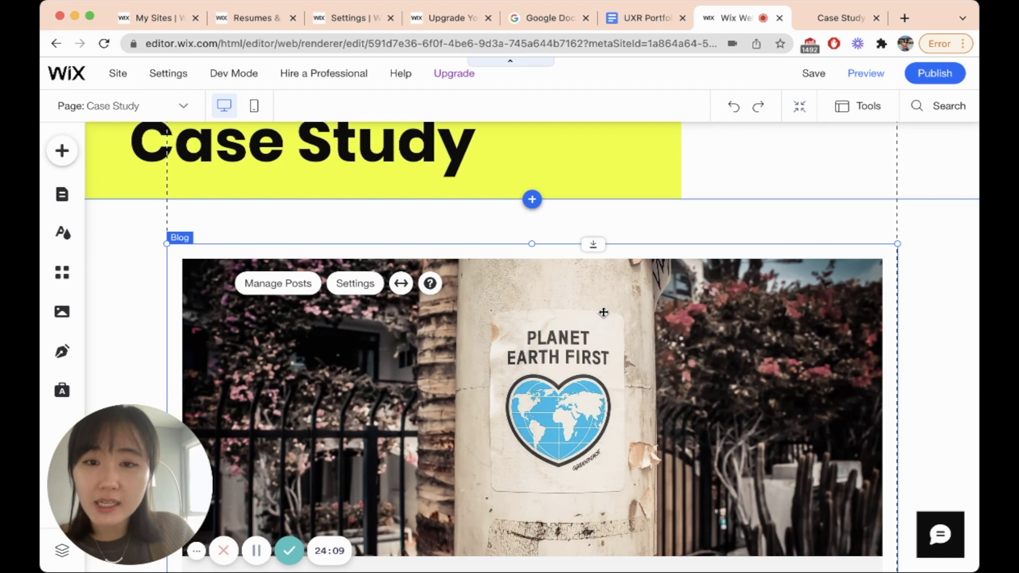
click(622, 282)
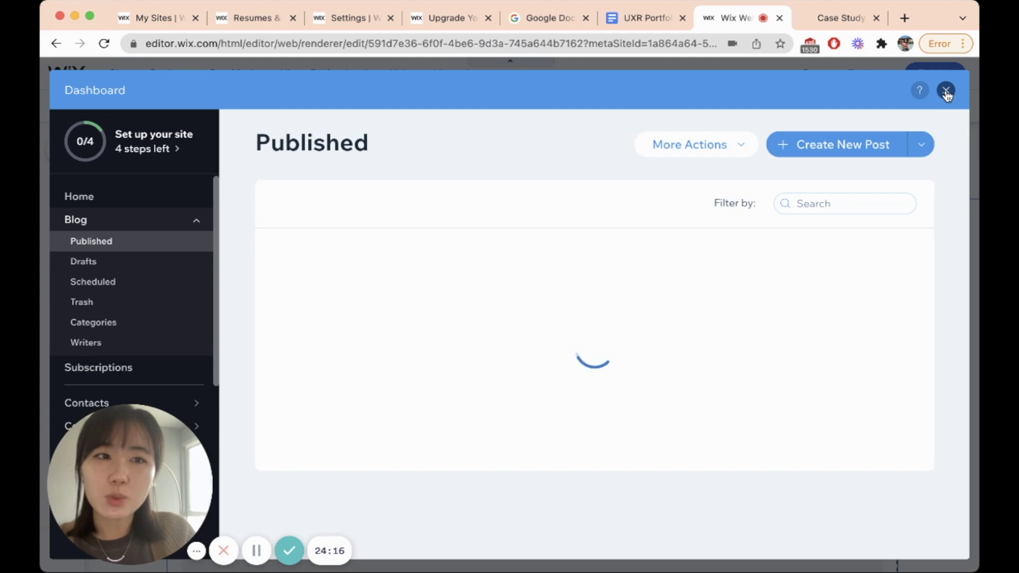
click(946, 91)
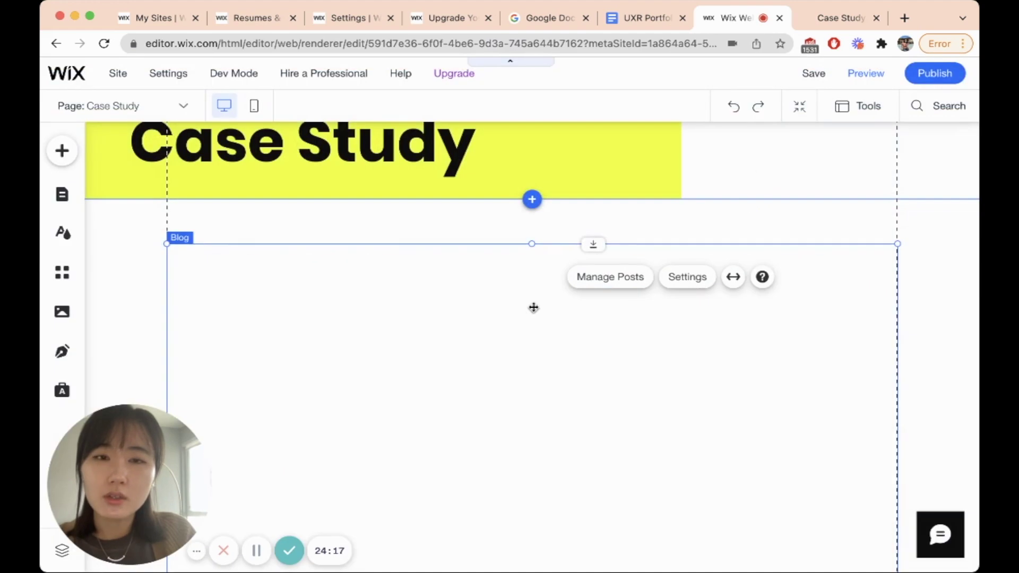
scroll(532, 308, down, 10)
scroll(533, 312, up, 10)
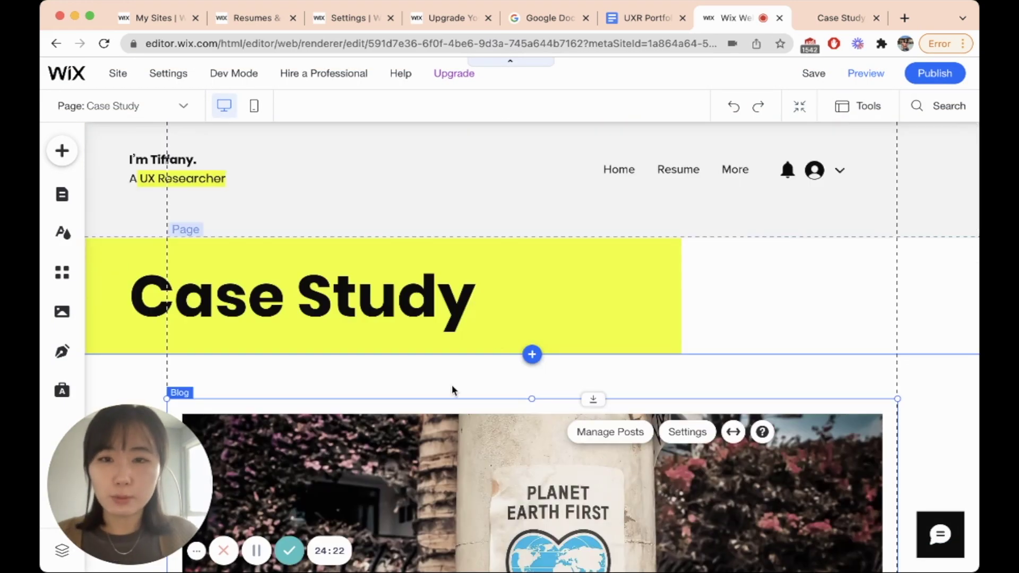
scroll(453, 391, down, 10)
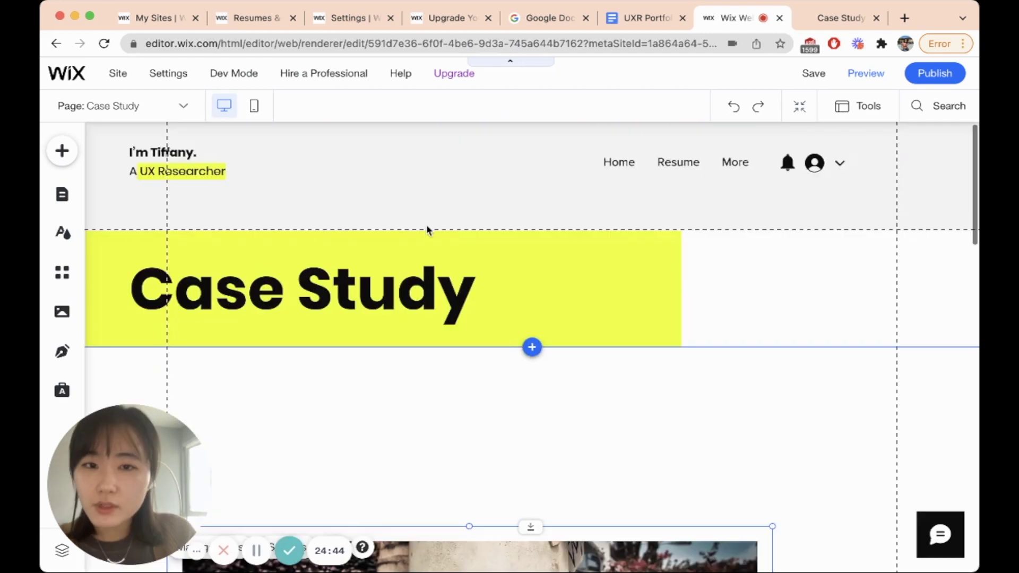
scroll(427, 229, down, 3)
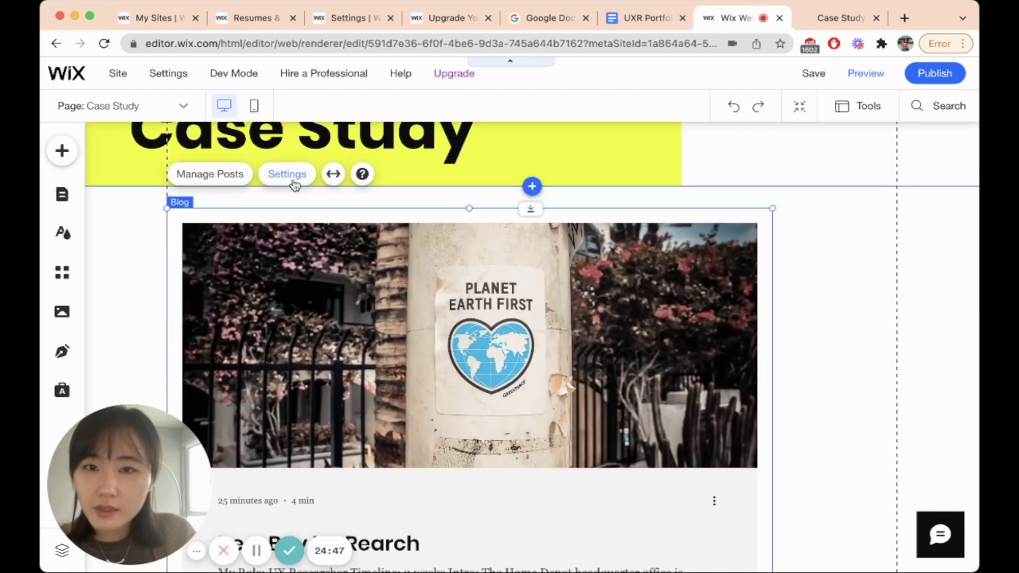
Step: In the blog feed's display settings, show author names and hide the comments counter and more-actions menu
click(294, 184)
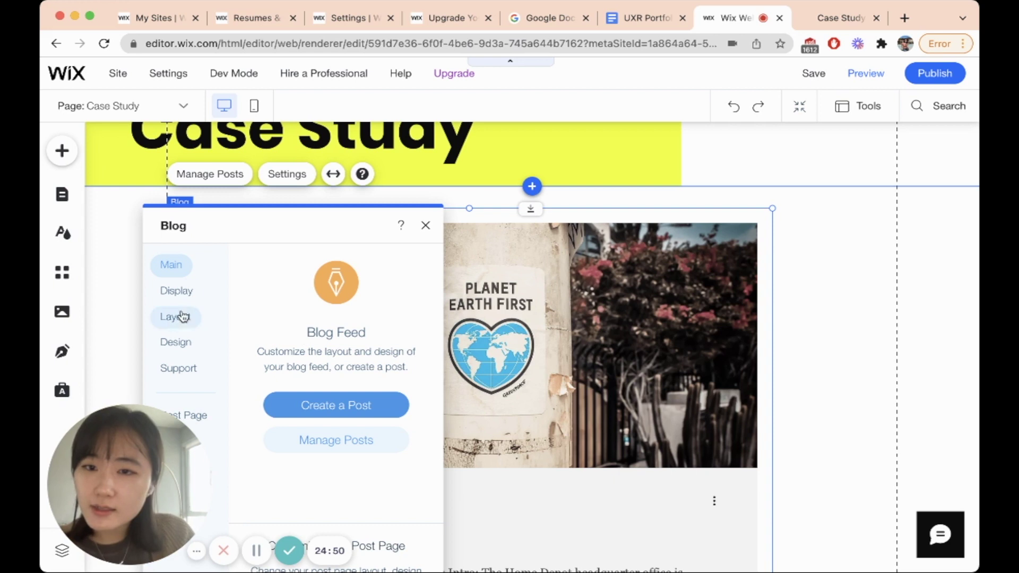
click(186, 295)
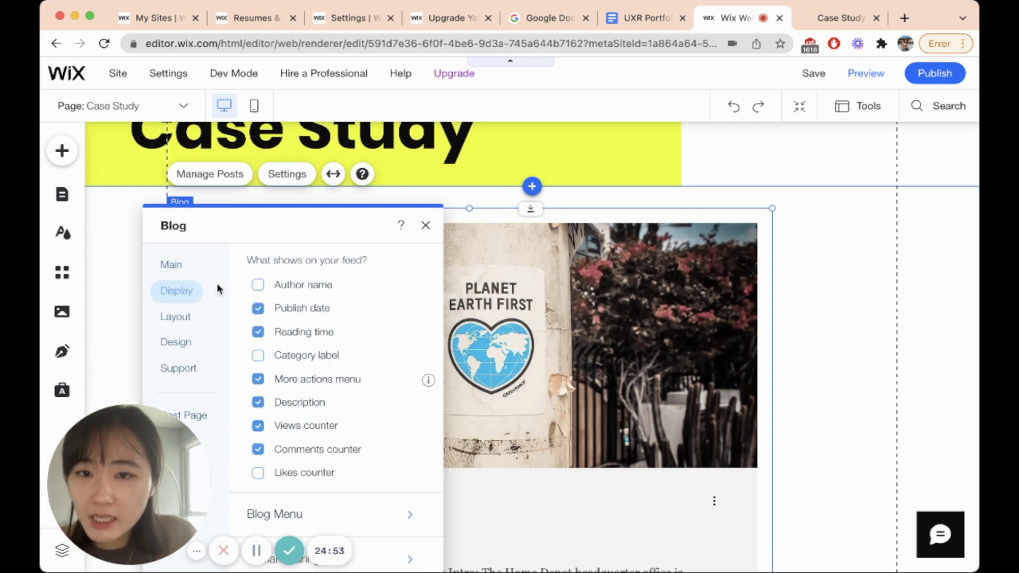
click(314, 289)
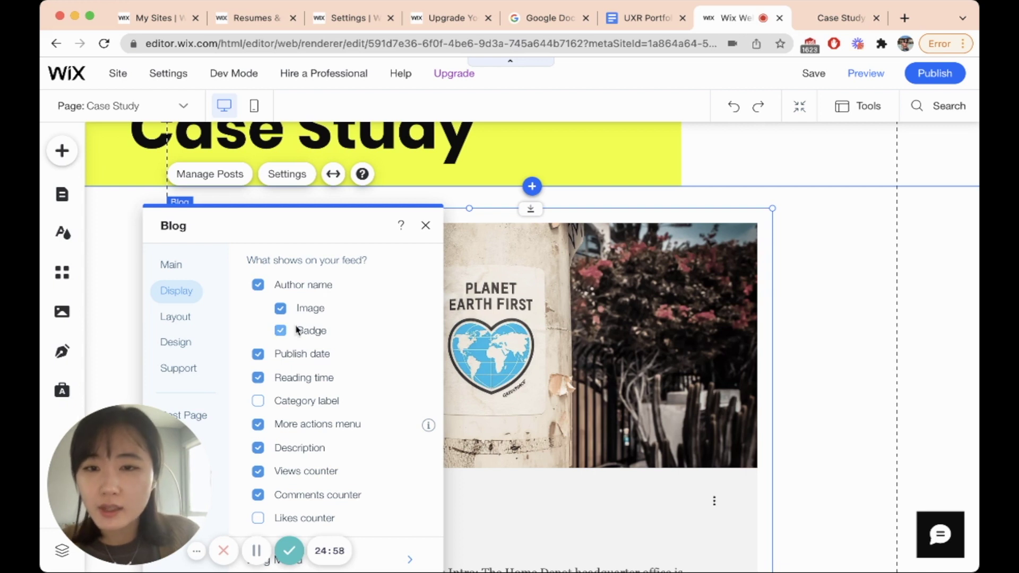
scroll(312, 386, down, 1)
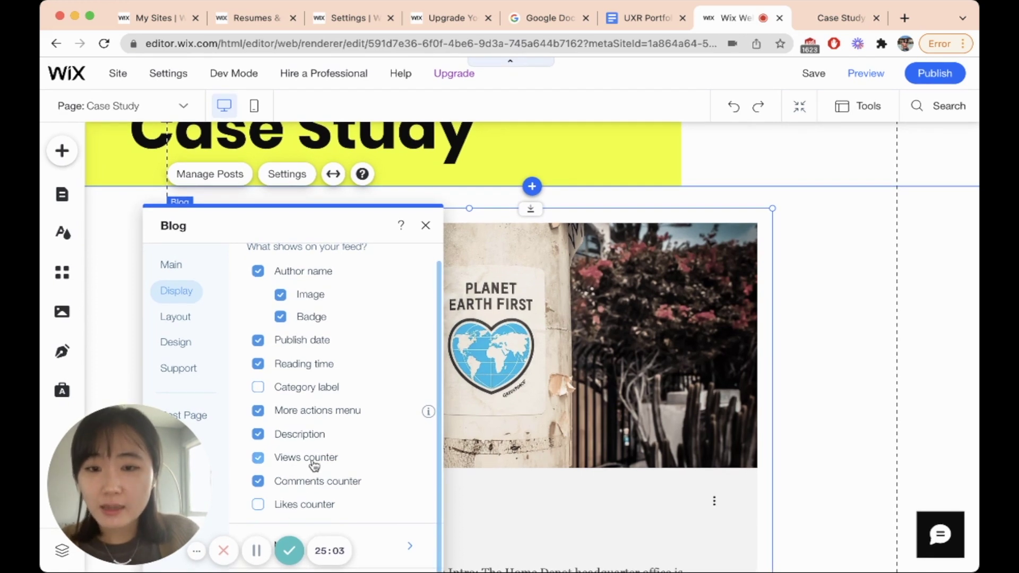
click(317, 480)
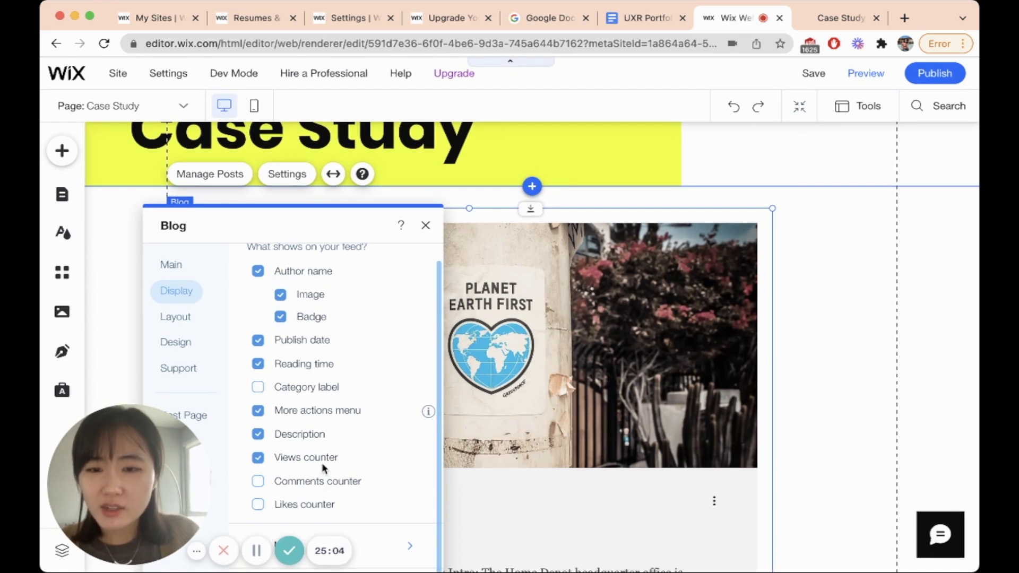
click(322, 415)
scroll(323, 413, up, 1)
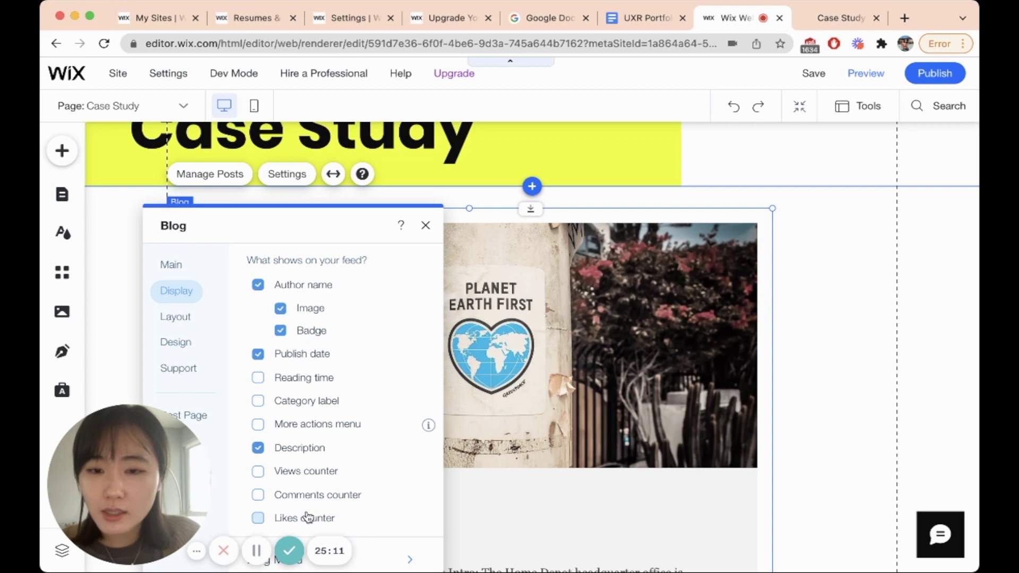
Step: Switch the Case Study feed to the Magazine layout and close the blog settings
click(177, 329)
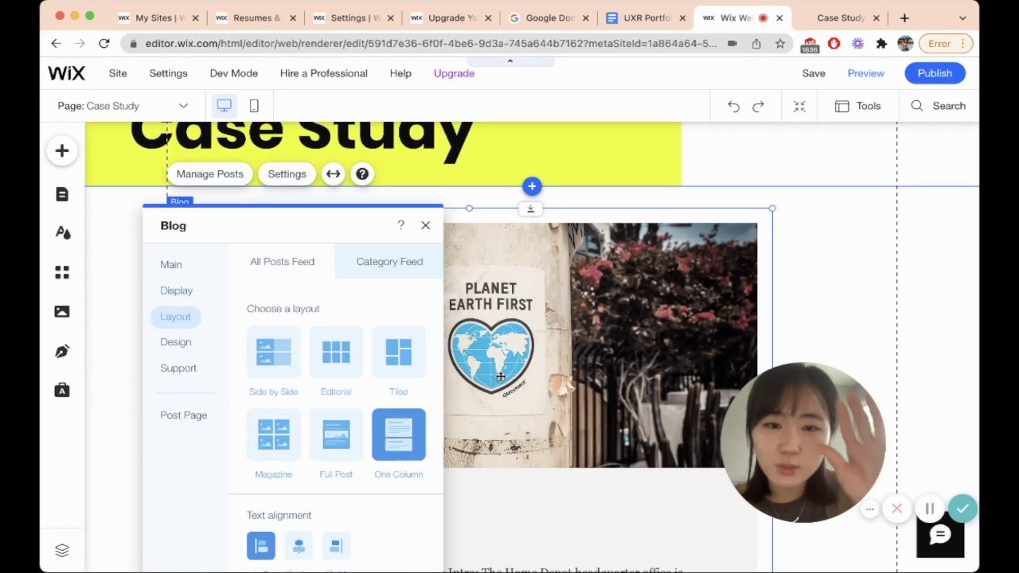
click(284, 457)
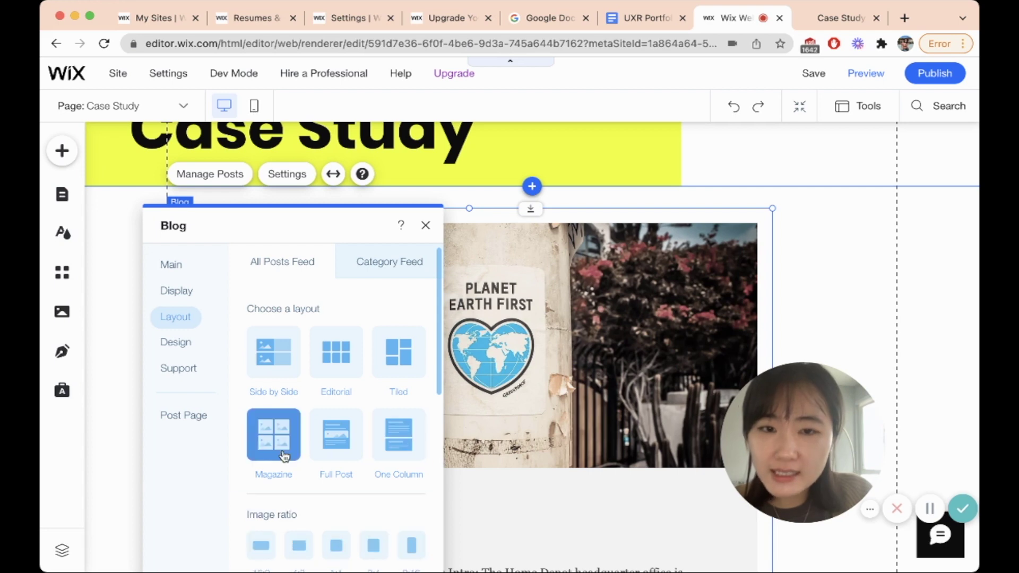
scroll(318, 425, down, 5)
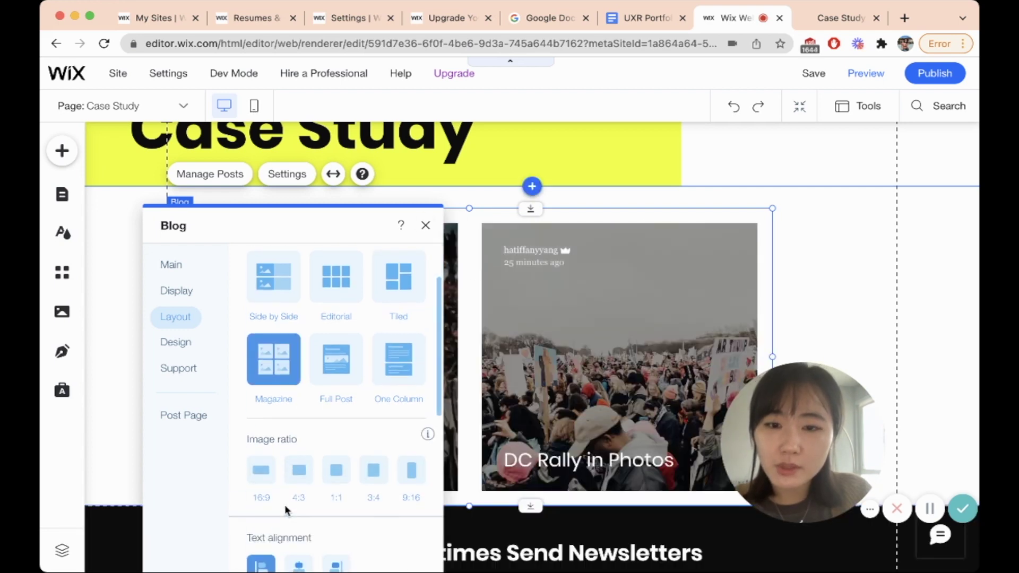
click(446, 372)
scroll(445, 326, down, 2)
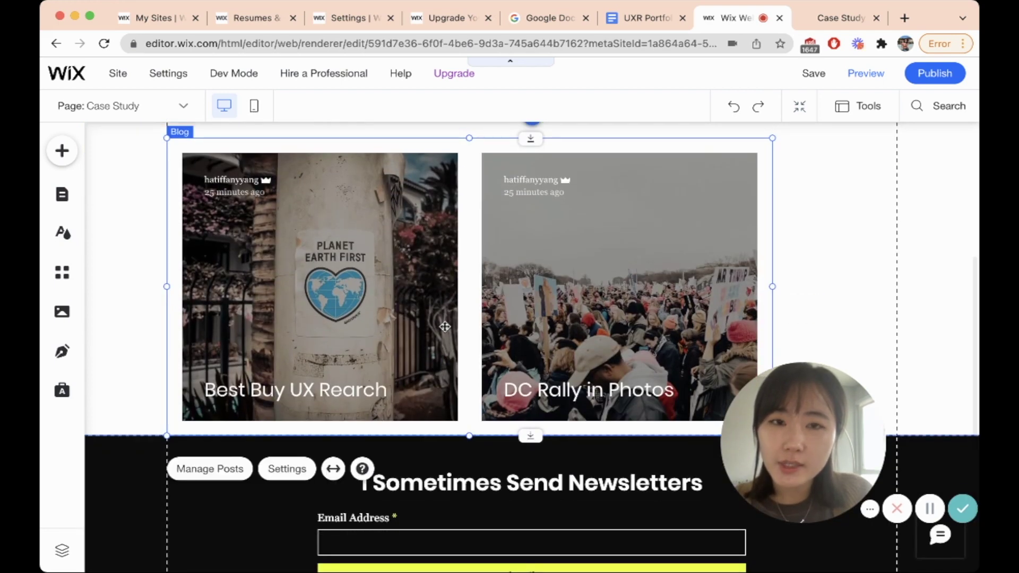
Step: After comparing with the live blog tab, widen the header menu so Case Study appears between Resume and More
key(ctrl+Tab)
scroll(455, 371, down, 5)
scroll(455, 373, down, 5)
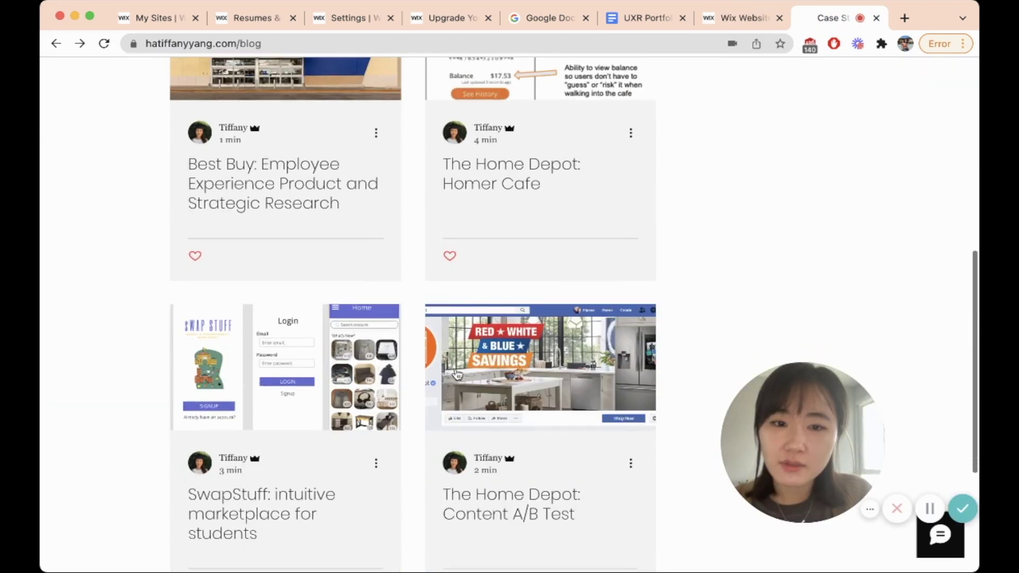
scroll(455, 373, up, 10)
key(ctrl+shift+Tab)
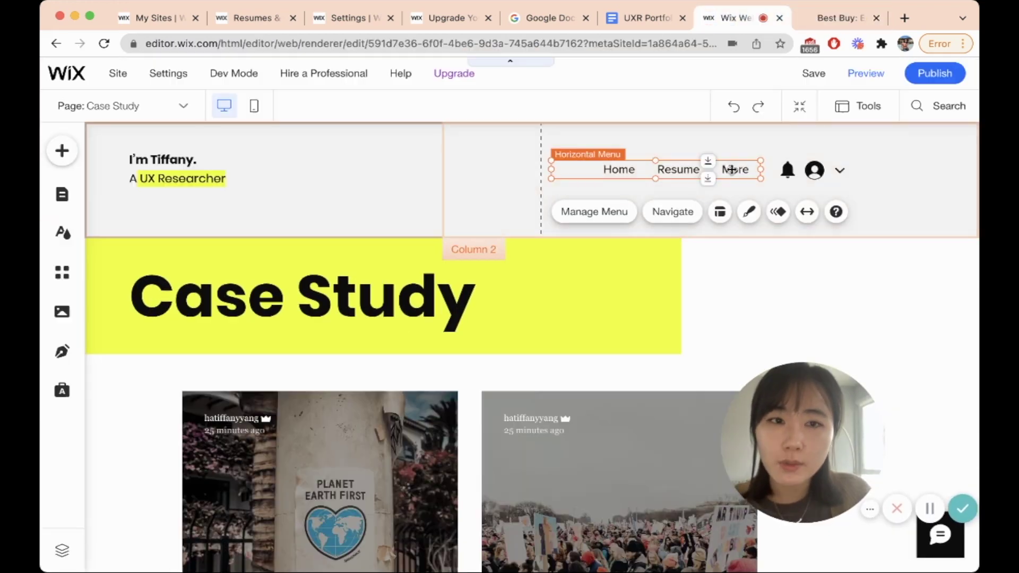
drag(548, 169, 510, 170)
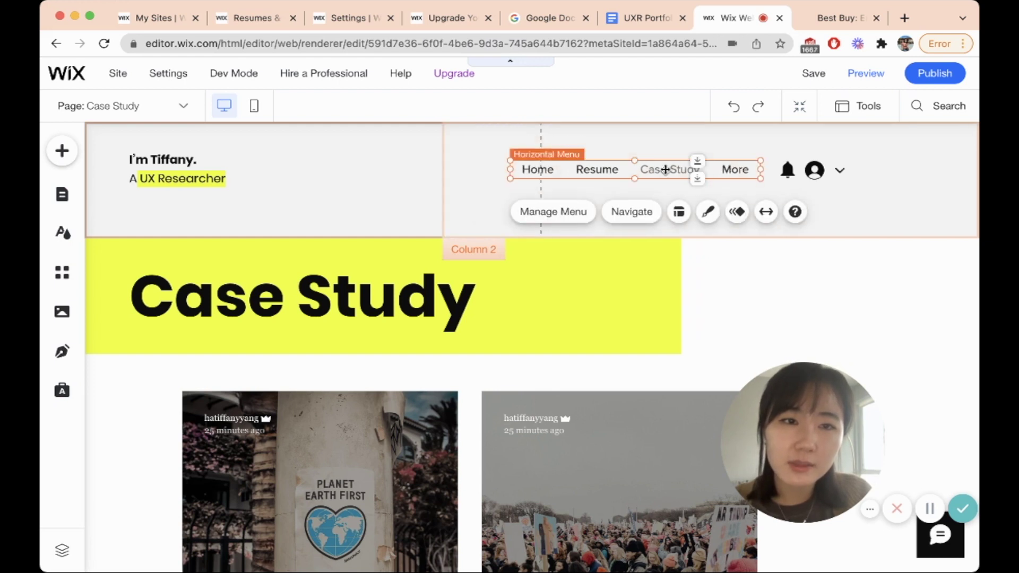
Step: Switch to the Contact page from the site pages list
click(555, 211)
click(286, 331)
click(427, 324)
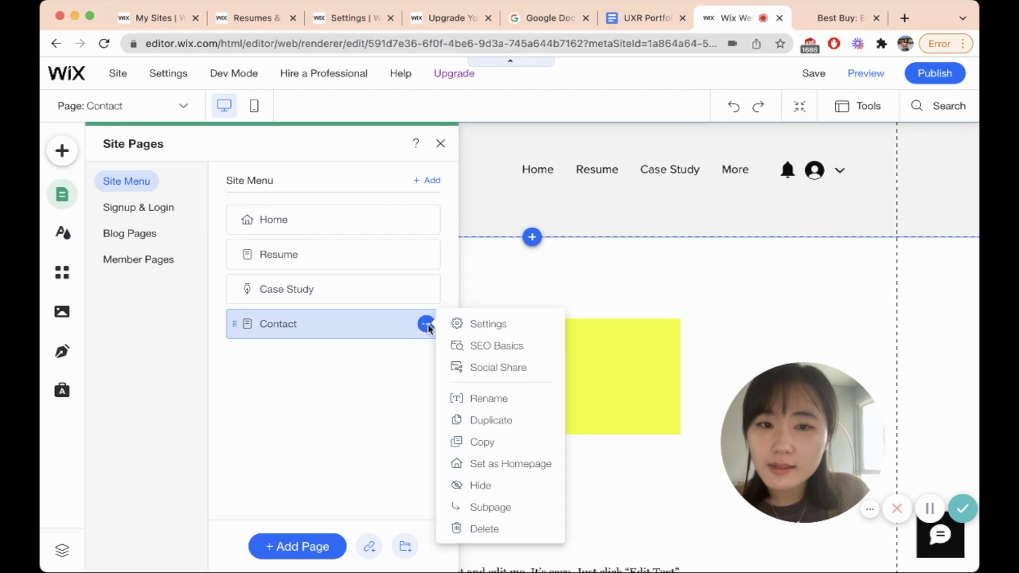
click(276, 327)
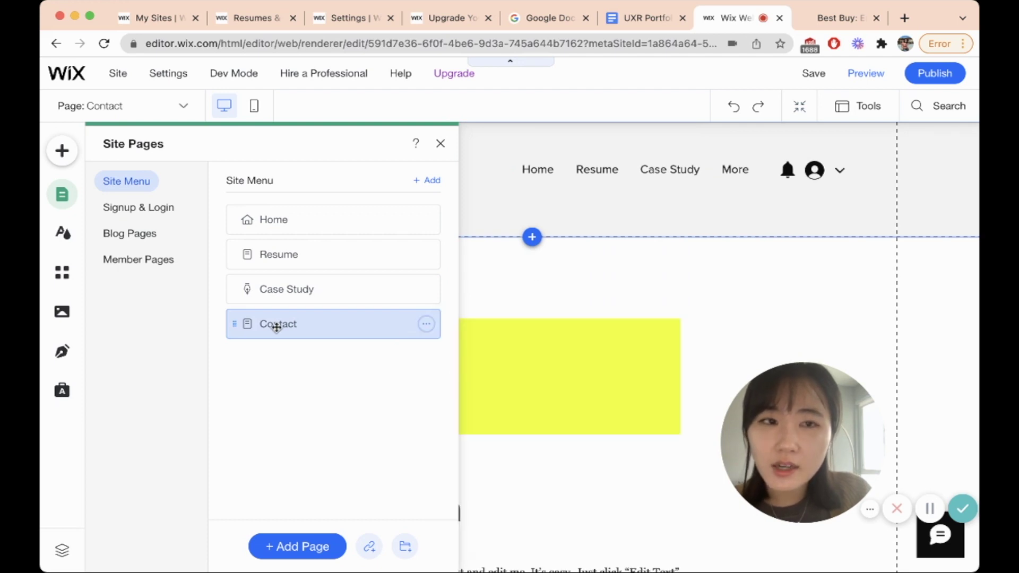
click(666, 290)
Step: Replace the Contact intro paragraph with 'dfadfdjflkjdf' followed by a new line
scroll(314, 292, down, 2)
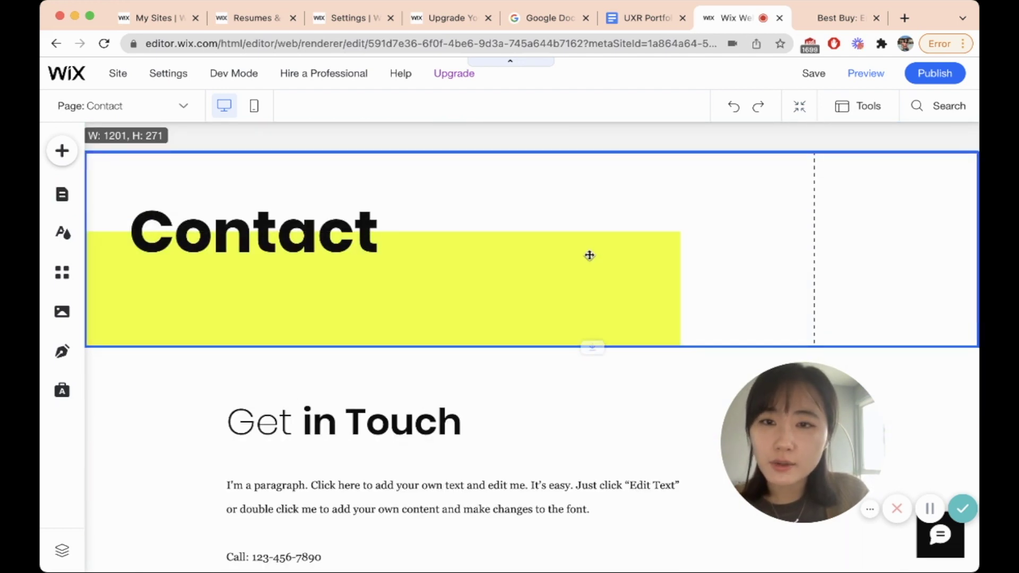
click(297, 236)
scroll(381, 375, down, 2)
scroll(381, 375, down, 4)
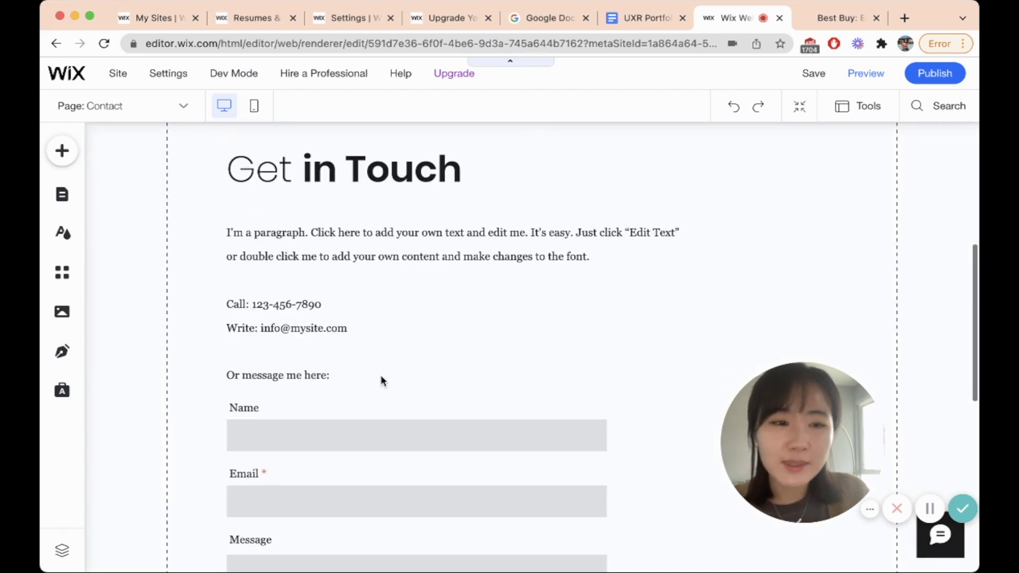
scroll(375, 280, up, 1)
click(377, 287)
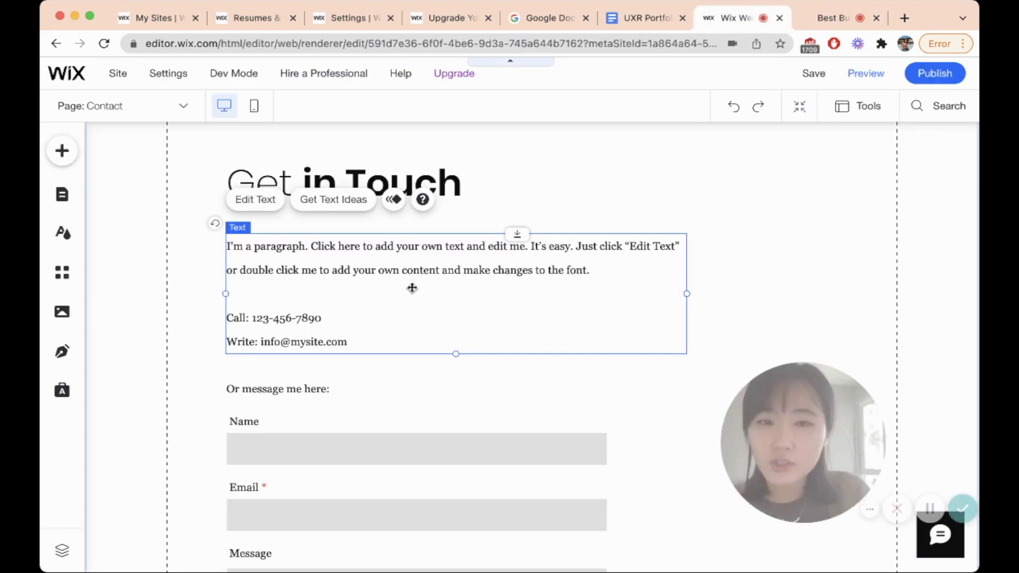
double_click(412, 288)
triple_click(296, 267)
text(dfadfdjflkjdf)
key(Return)
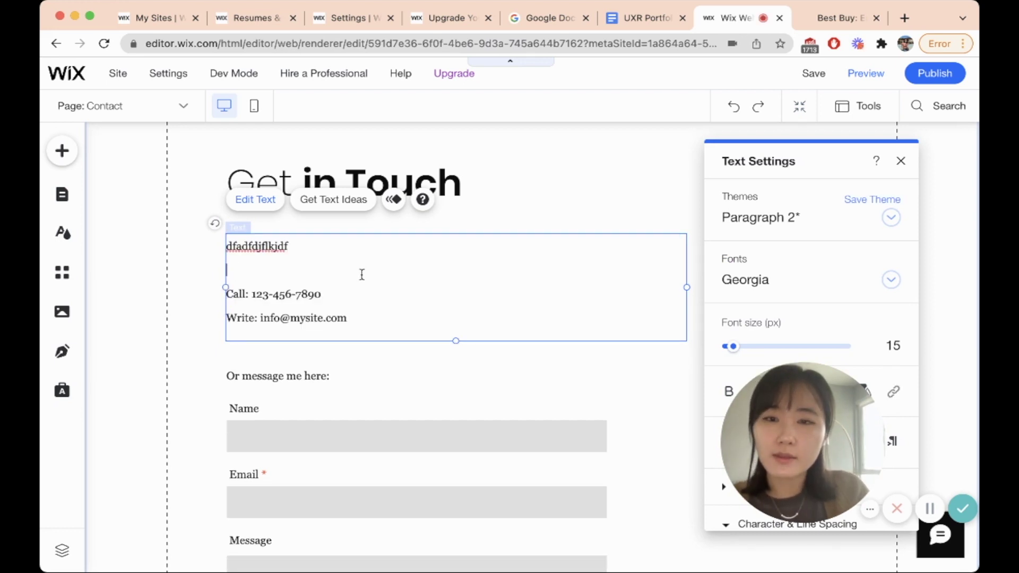
scroll(381, 294, down, 8)
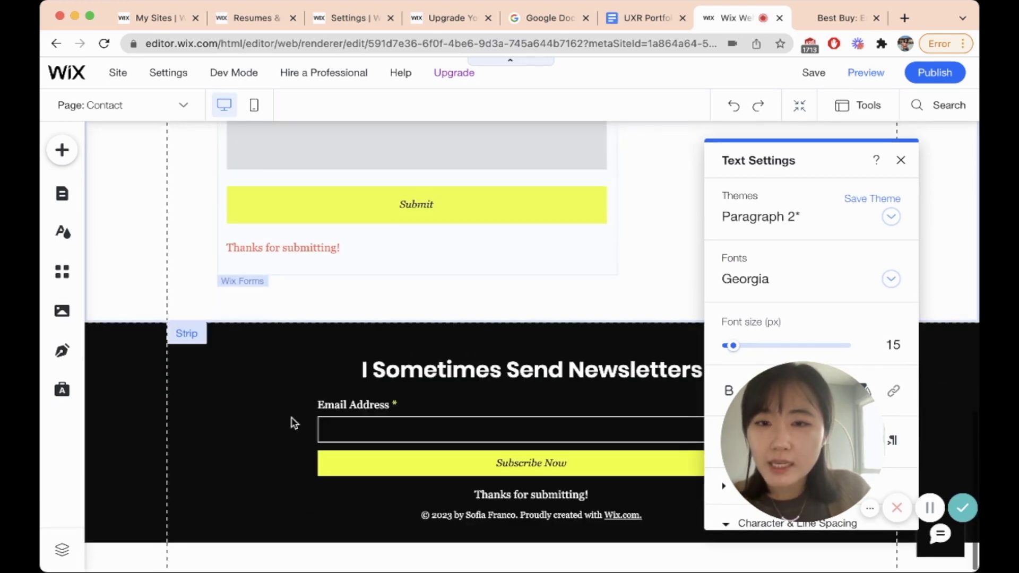
scroll(291, 422, up, 4)
scroll(389, 239, up, 6)
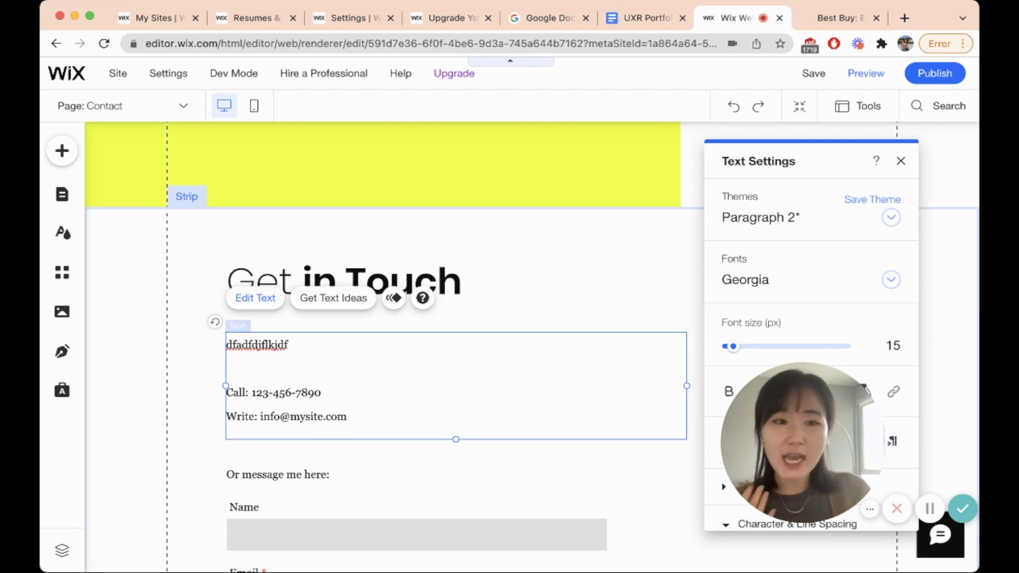
scroll(389, 412, down, 10)
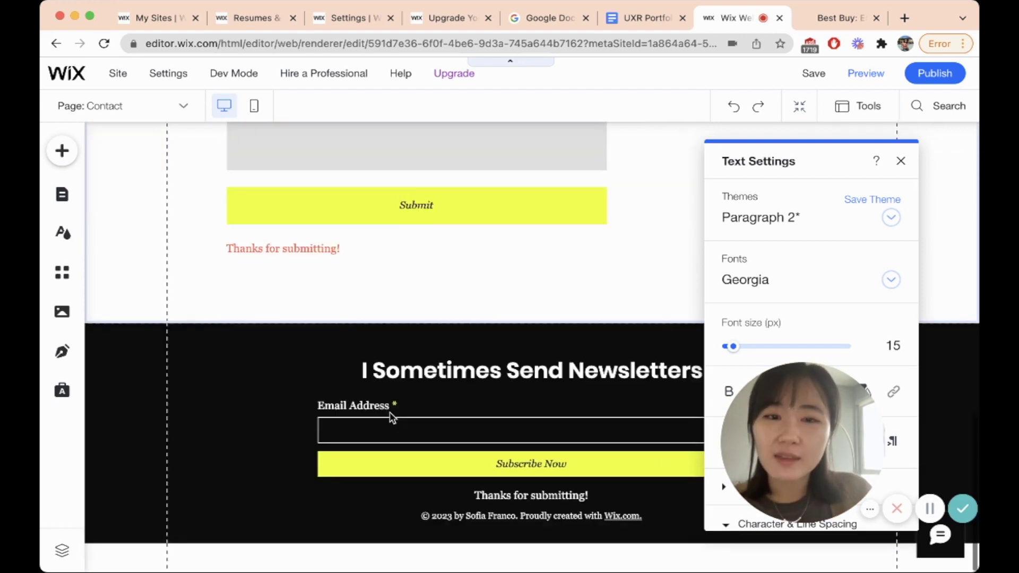
Step: Delete the newsletter signup form and the 'I Sometimes Send Newsletters' heading
click(575, 370)
double_click(591, 371)
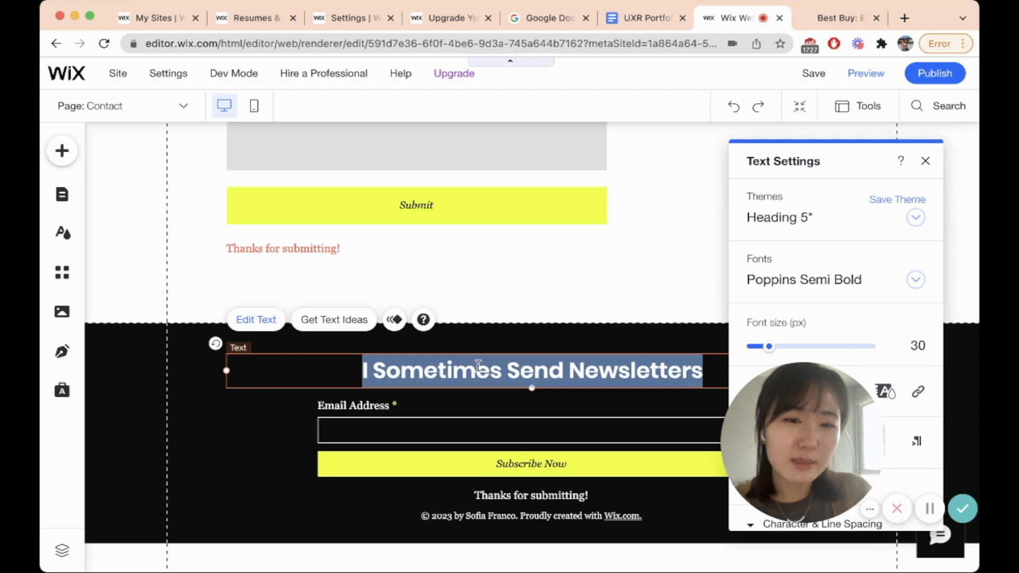
click(250, 451)
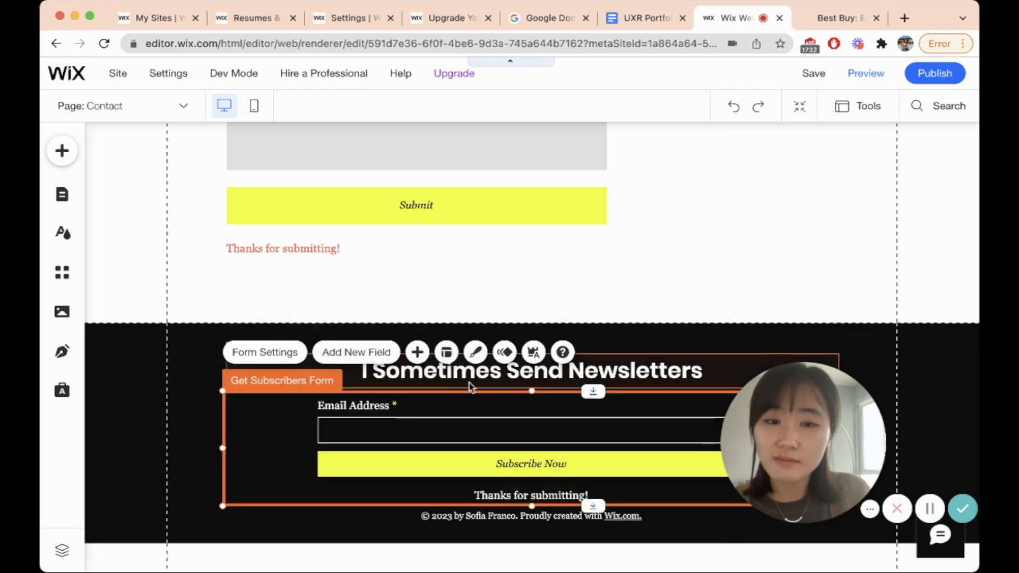
click(477, 432)
key(Delete)
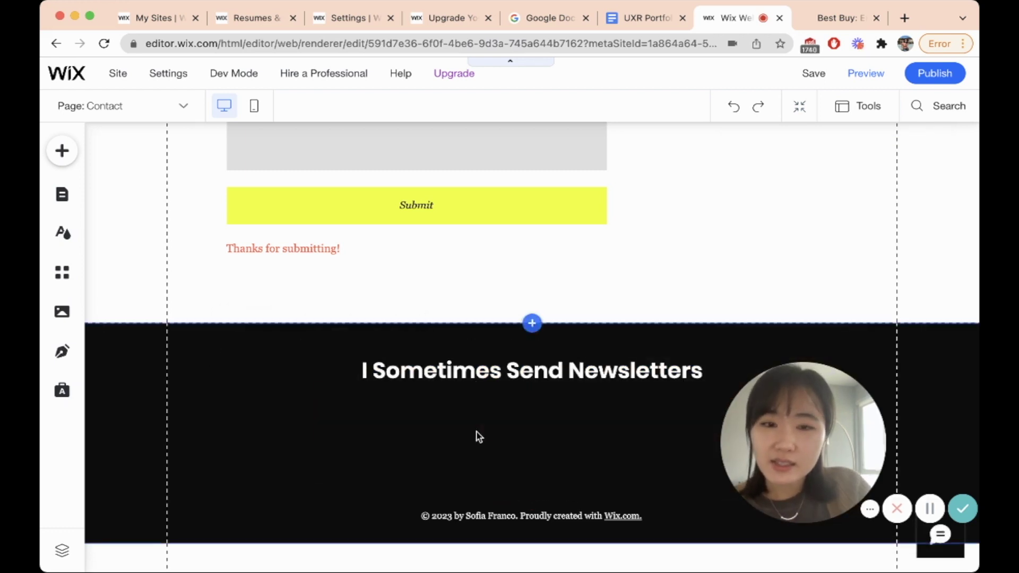
click(479, 386)
key(Delete)
Step: Shorten the footer to about 68 px and move the copyright line up inside it
click(511, 441)
drag(594, 542, 593, 423)
drag(539, 536, 537, 377)
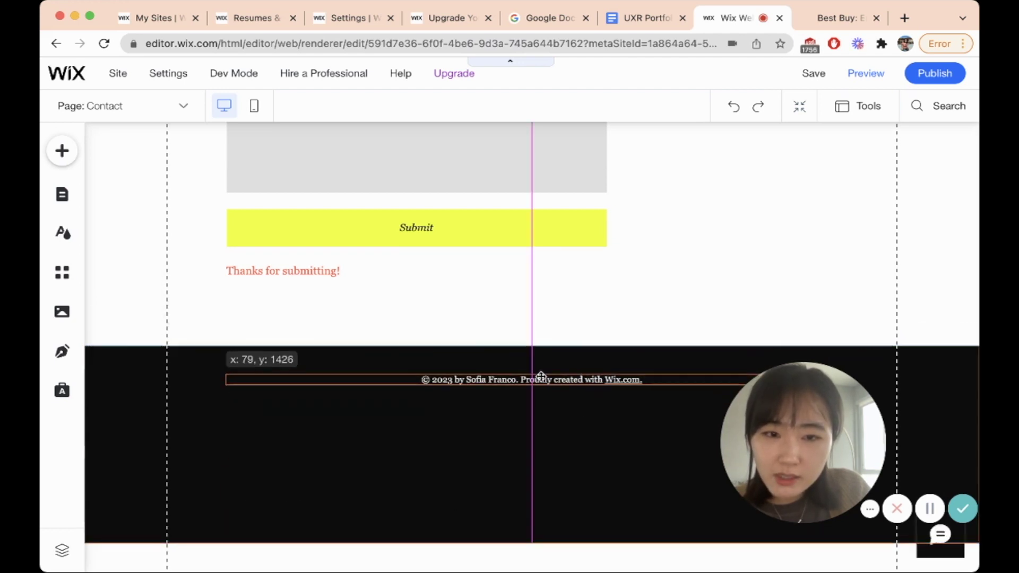
drag(593, 346, 594, 435)
drag(591, 492, 590, 515)
drag(523, 547, 520, 547)
Step: Replace the 'Wix.com' credit in the copyright line with 'attention and care'
double_click(483, 537)
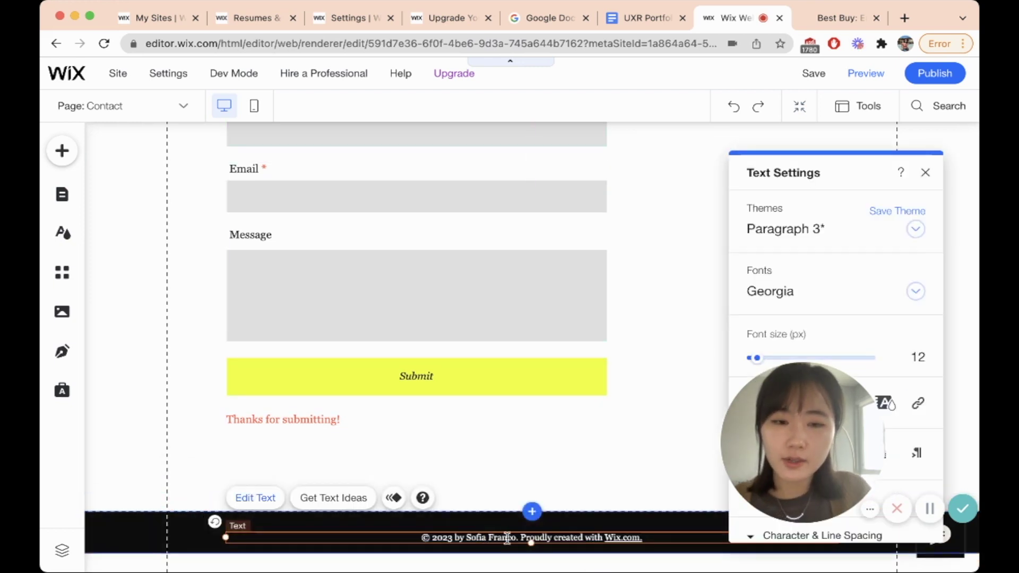
drag(643, 527, 605, 527)
text(at)
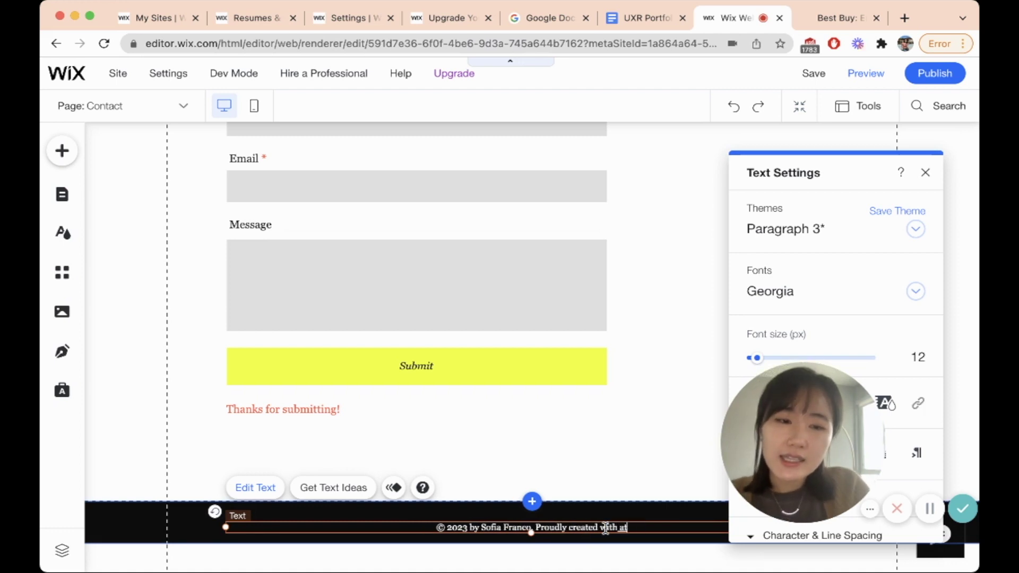
text(tention and dare)
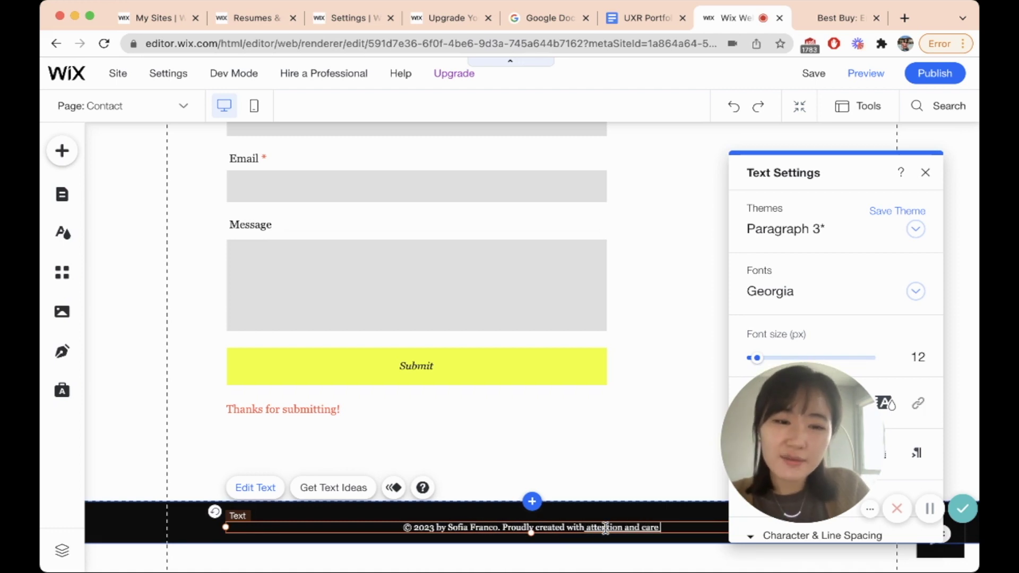
click(648, 534)
click(659, 530)
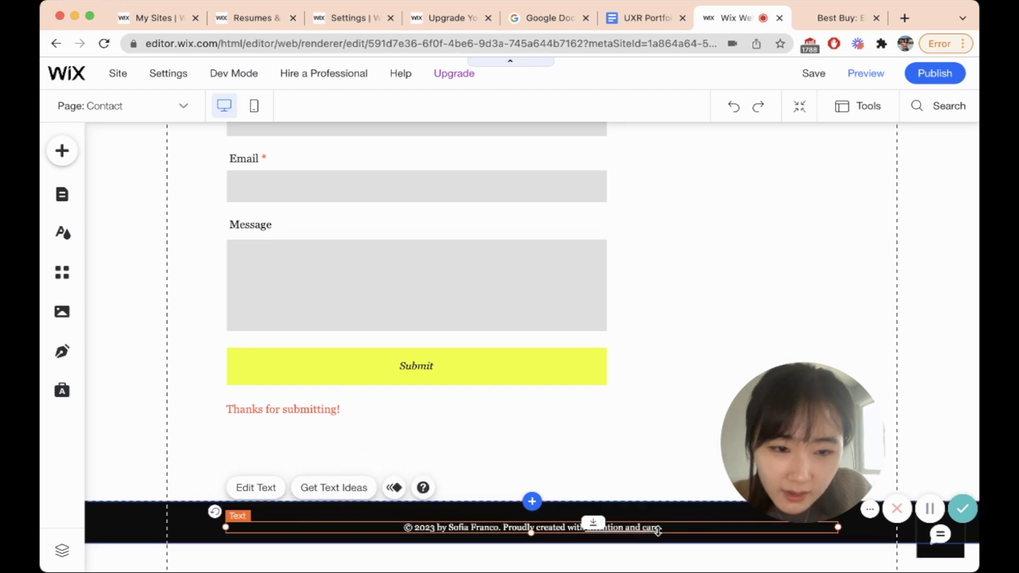
double_click(658, 529)
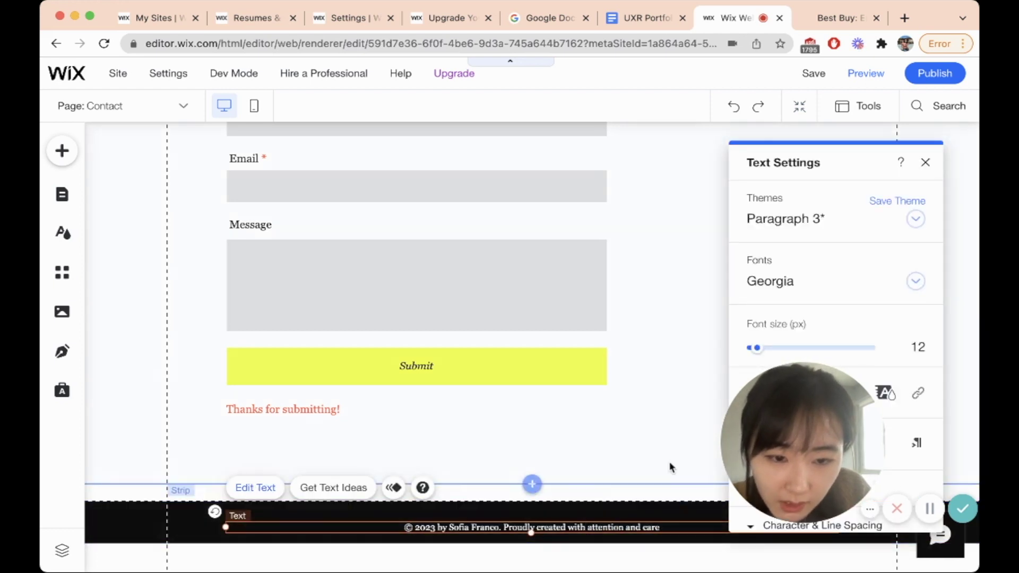
Step: Replace the owner's name in the copyright with their nickname and remove the leftover surname
click(599, 516)
click(598, 530)
double_click(598, 530)
double_click(456, 526)
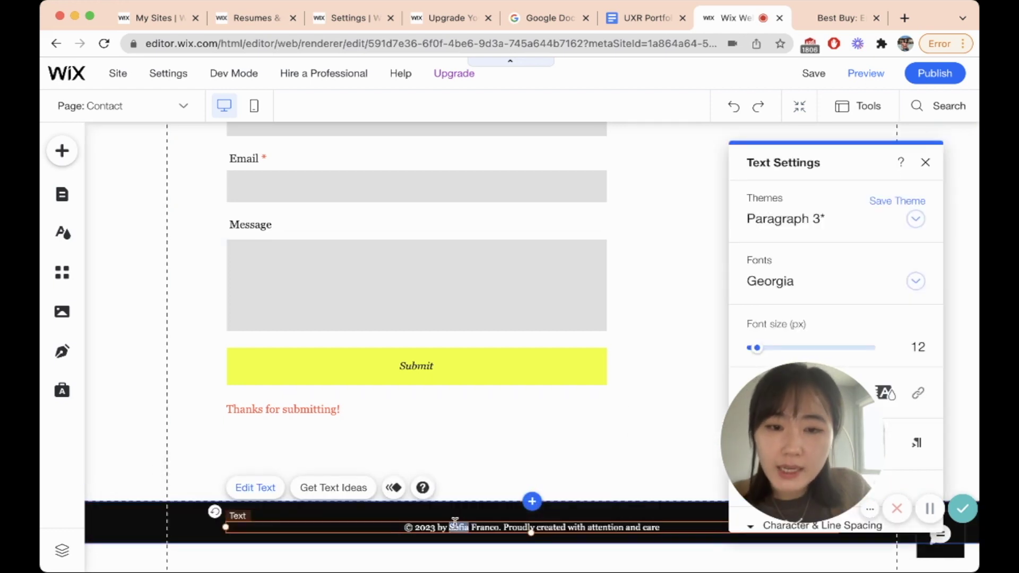
text(Tiffffster)
key(Delete)
key(Delete)
key(Delete)
key(Delete)
key(Delete)
key(Delete)
key(Delete)
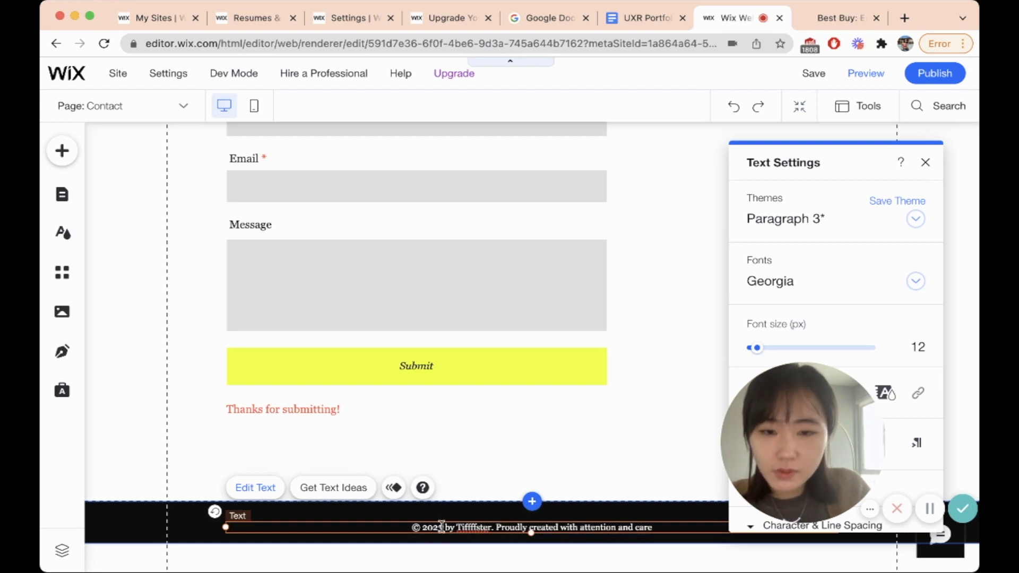
click(637, 451)
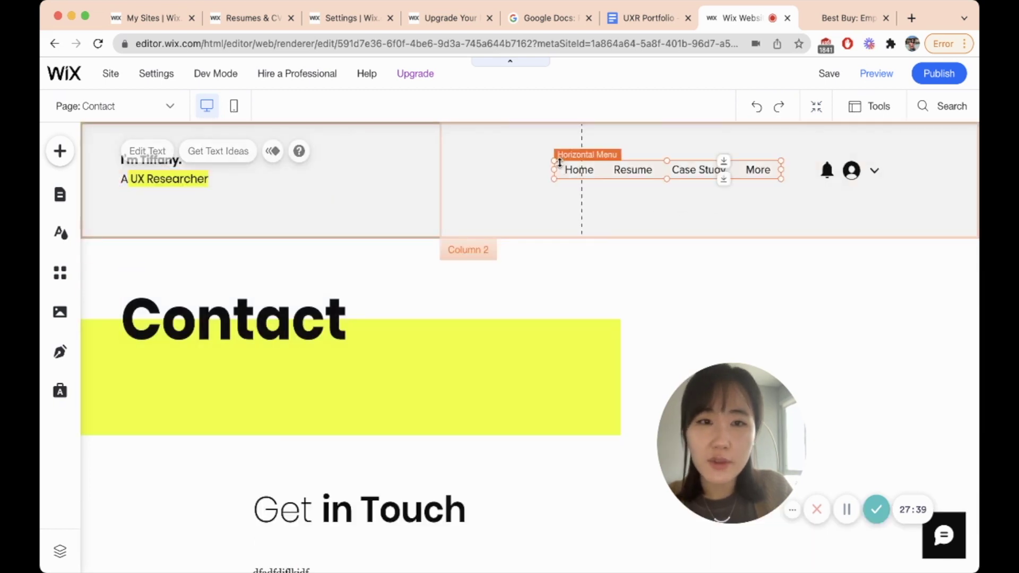
Step: Switch to the Home page via Manage Menu and scroll through its intro, skills and case study sections
click(575, 169)
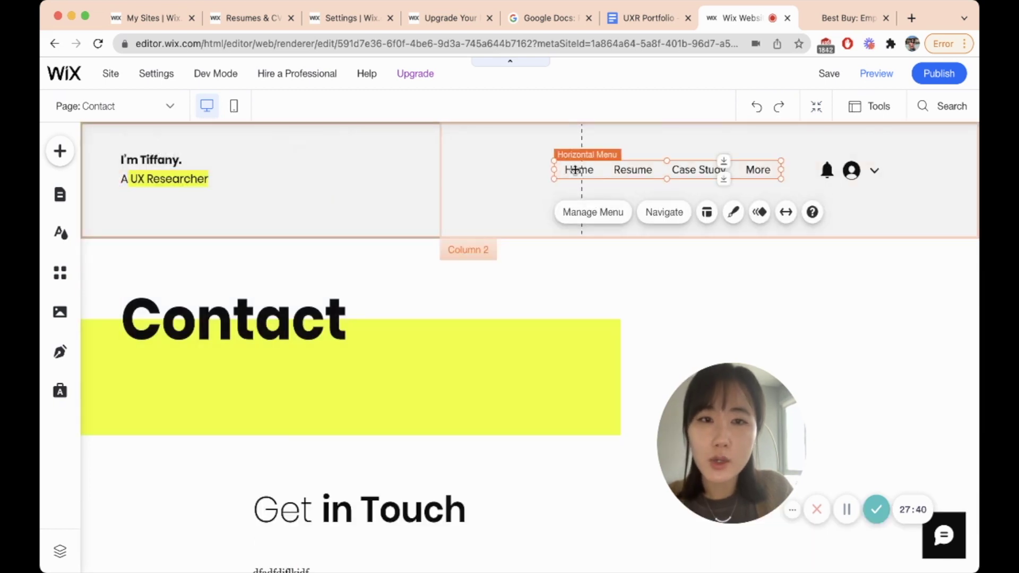
click(608, 214)
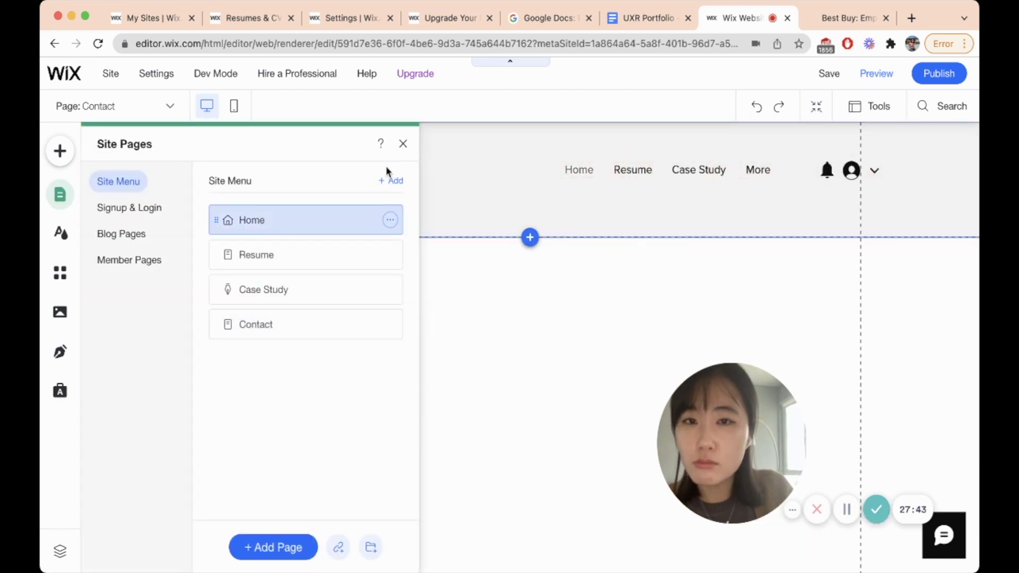
click(403, 143)
scroll(516, 377, down, 5)
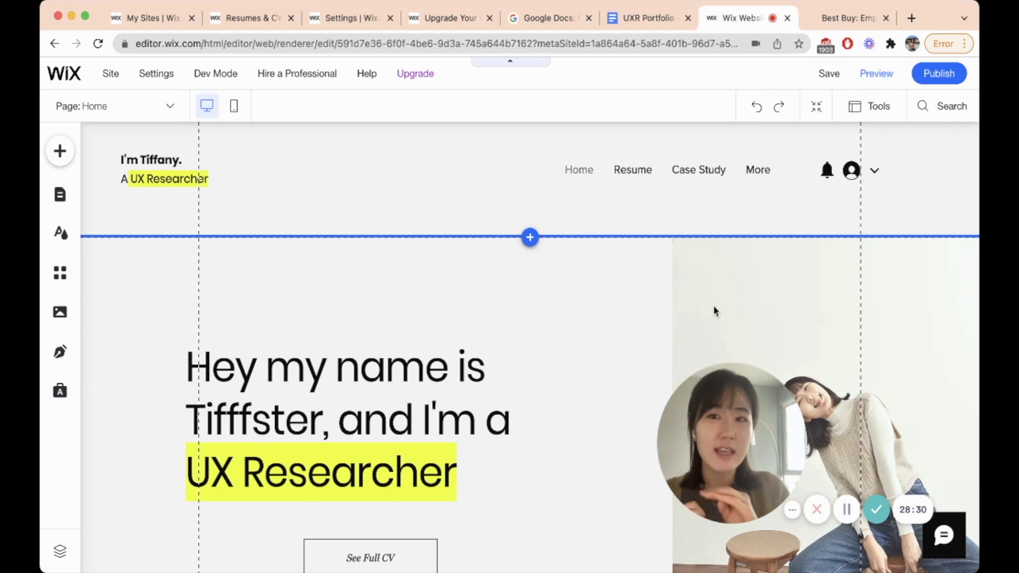
click(476, 494)
scroll(614, 460, down, 7)
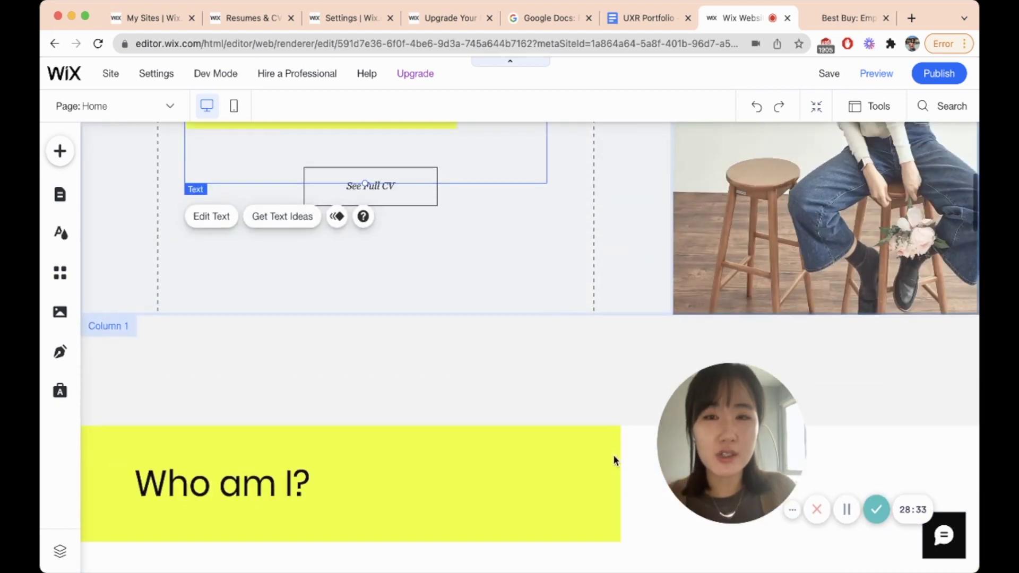
scroll(613, 460, up, 1)
scroll(613, 459, down, 15)
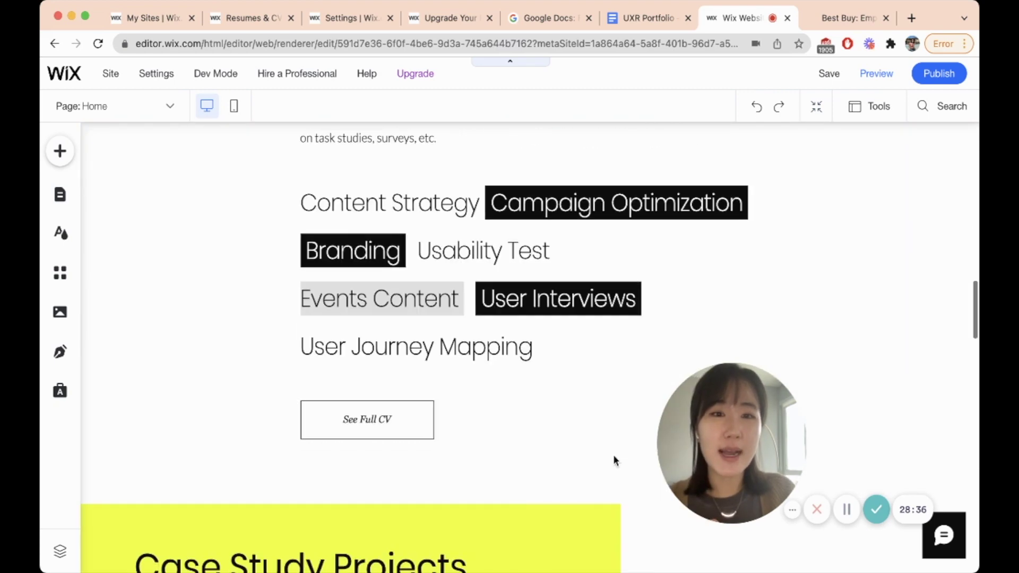
scroll(613, 455, up, 20)
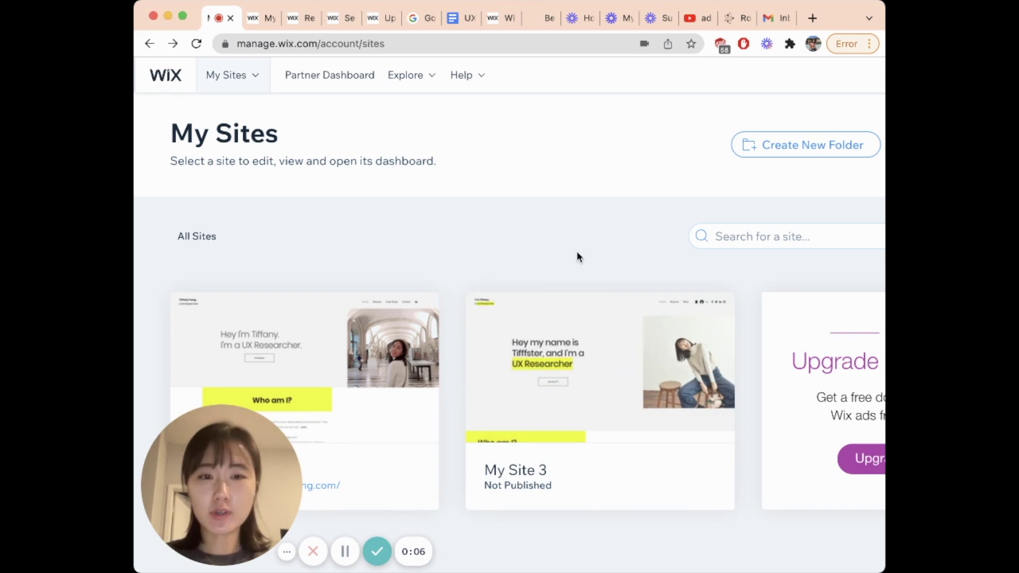
Step: Go to wix.com in the browser to reach the My Sites dashboard
mouse_move(281, 371)
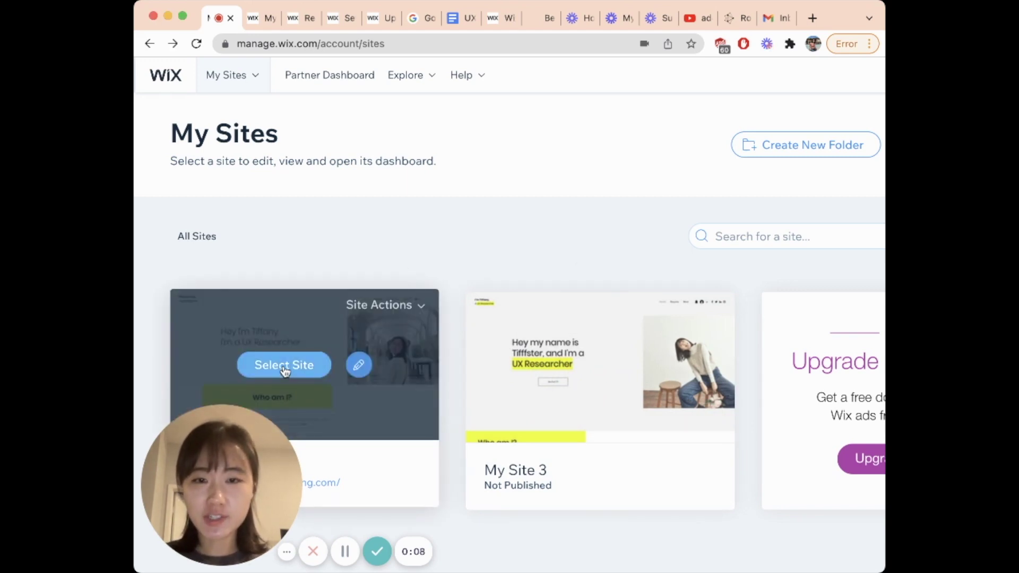
click(294, 42)
text(wix.com)
key(Return)
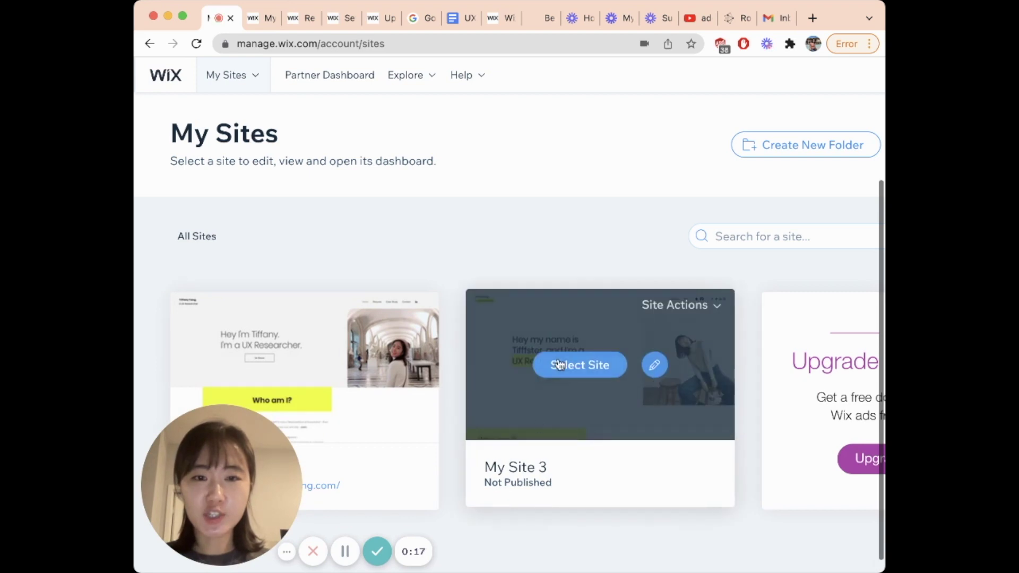
Step: Open Rename Site for My Site 3 and change its site address to 'uxresearch'
mouse_move(323, 327)
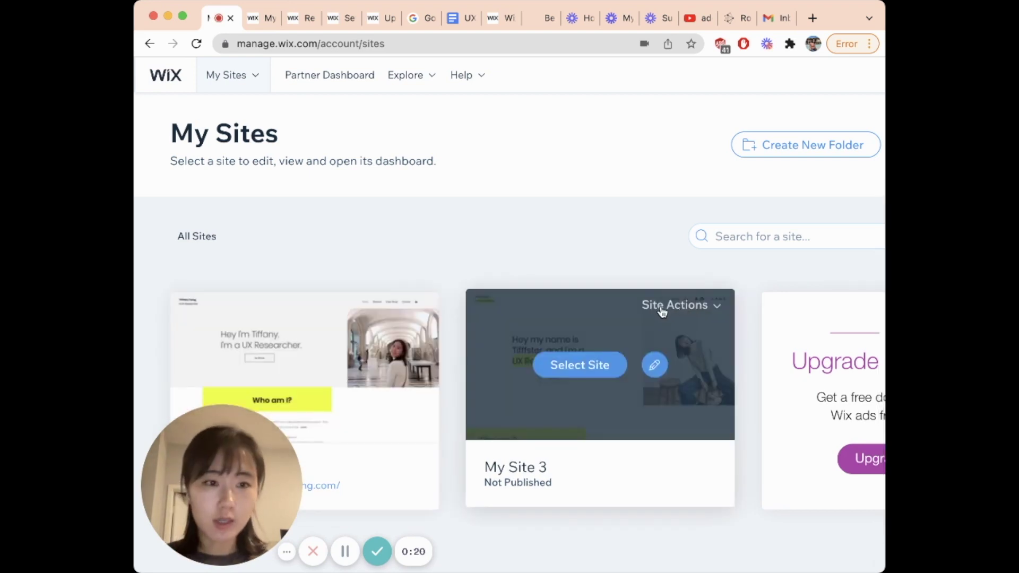
click(674, 306)
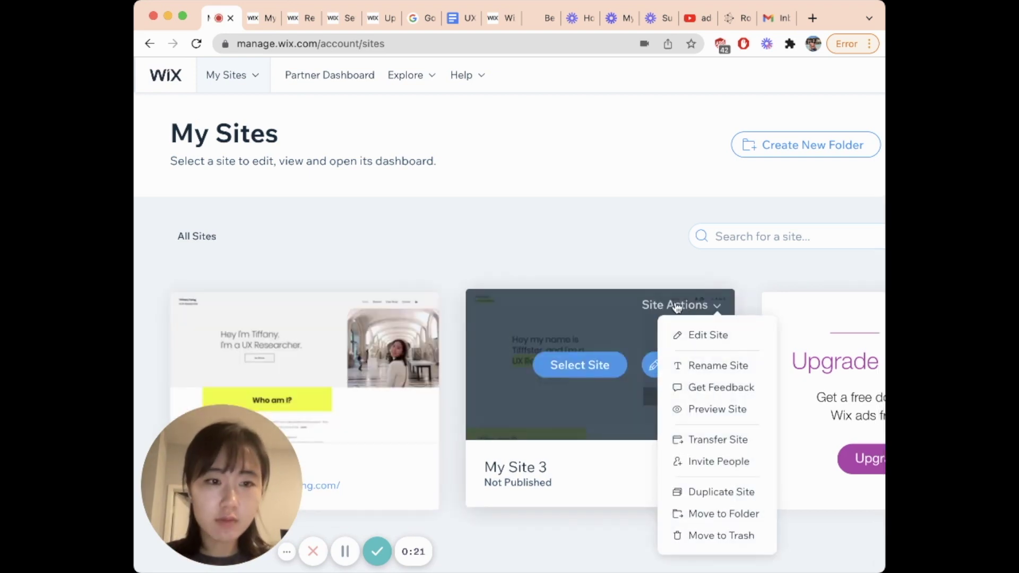
click(704, 366)
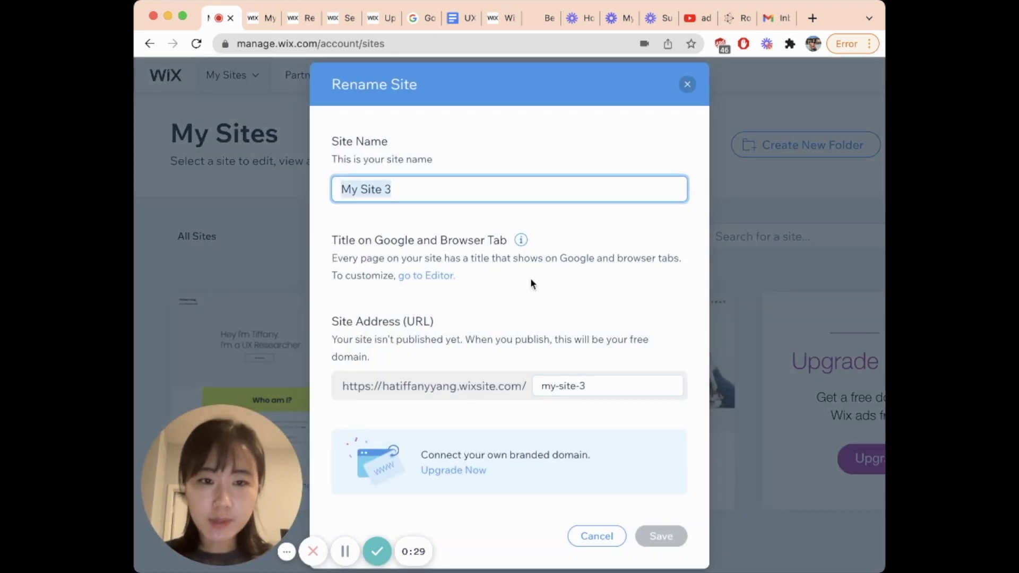
drag(336, 320, 642, 416)
click(641, 418)
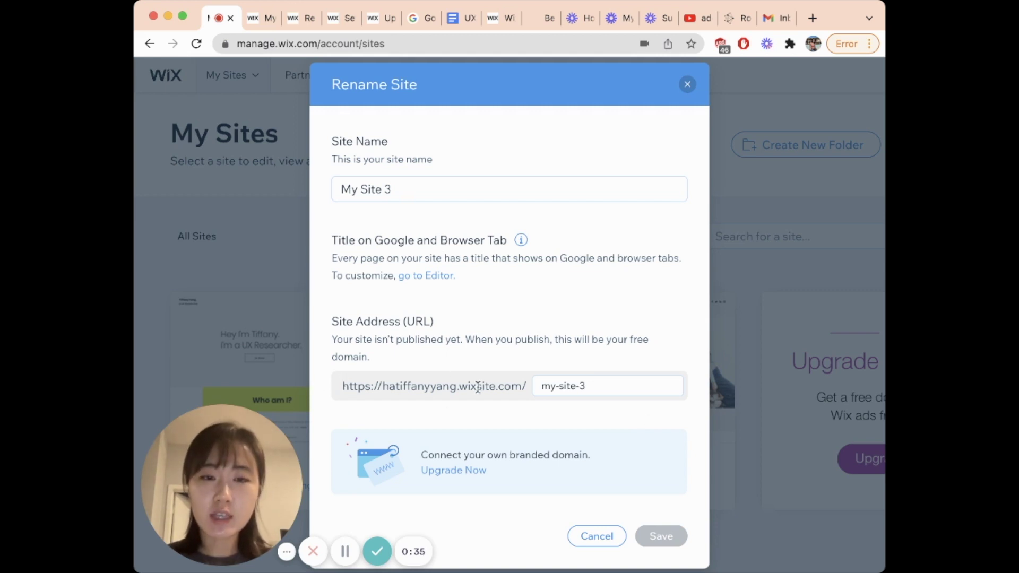
click(540, 386)
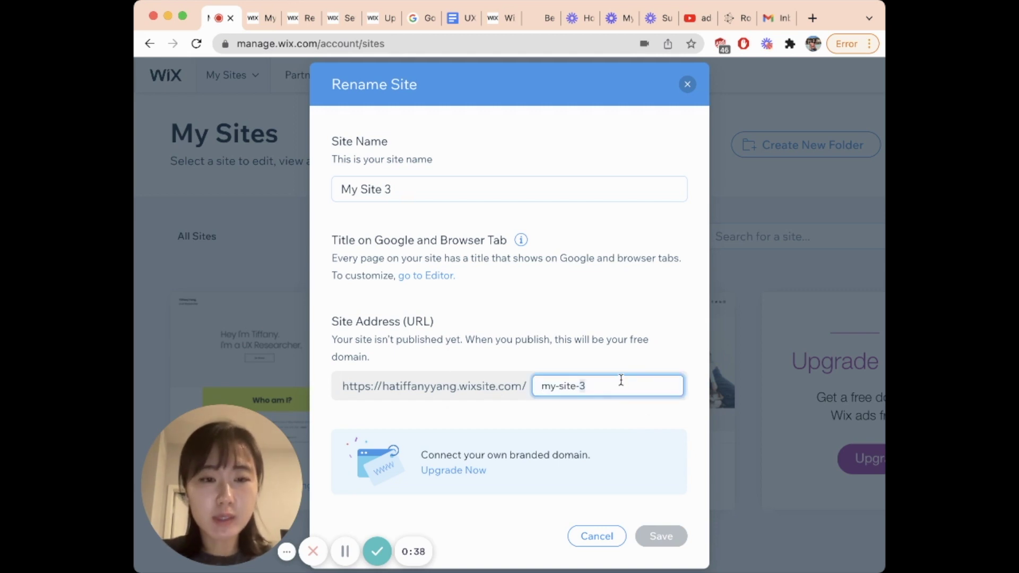
key(super+a)
text(UXRe)
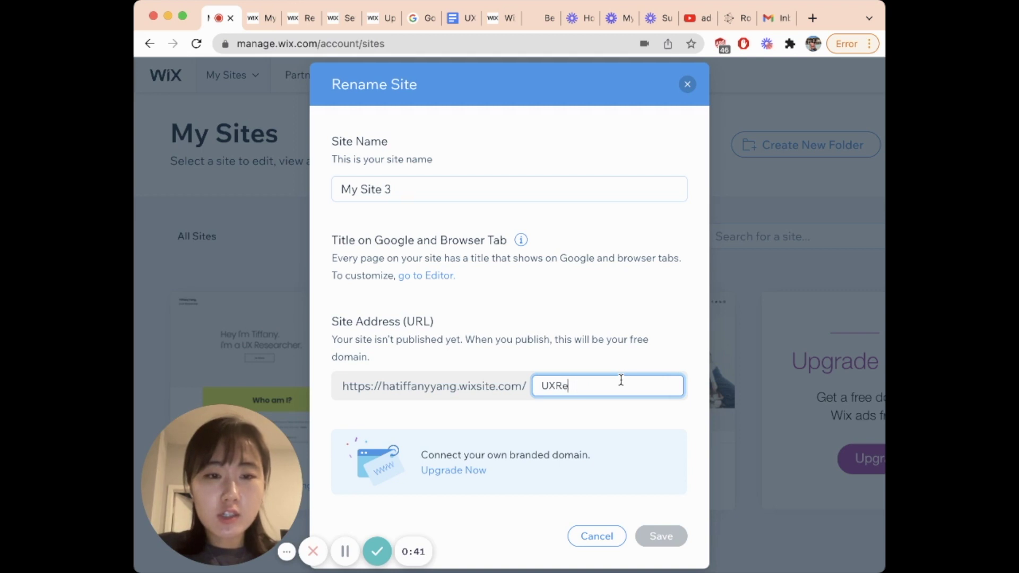
text(sesarc)
text(ch P)
text(ortfolio)
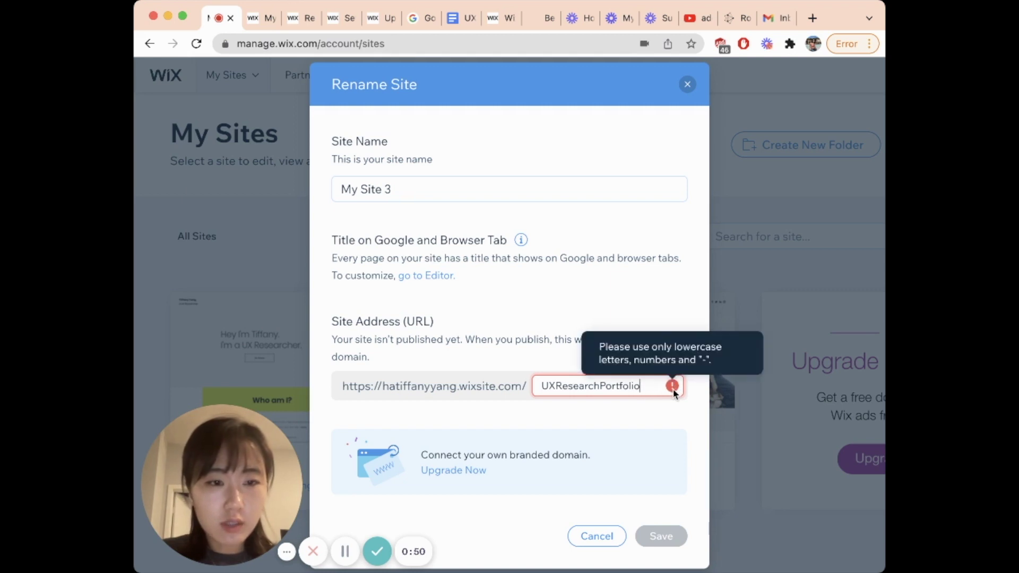
double_click(631, 389)
text(uxresearchp)
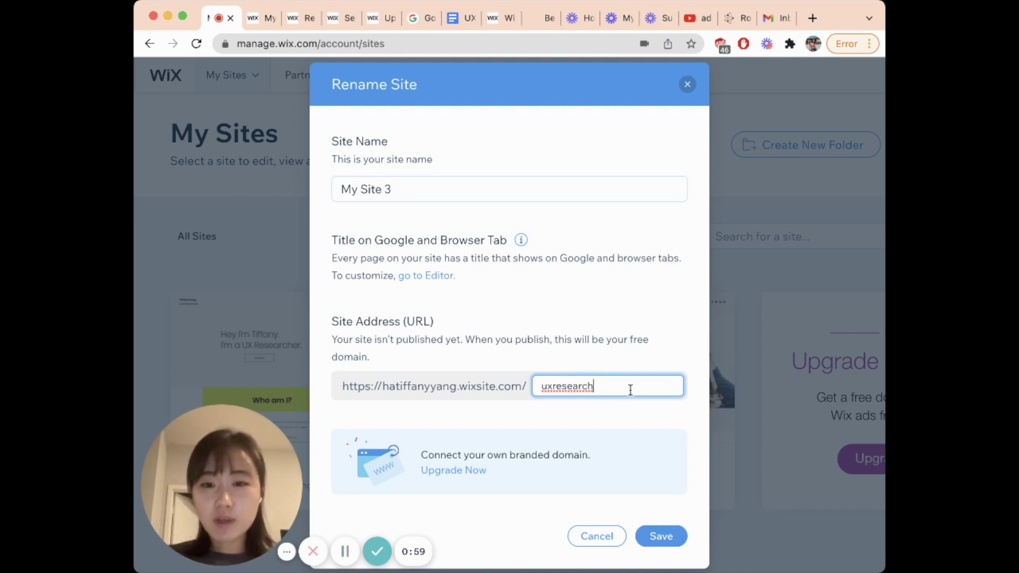
click(547, 360)
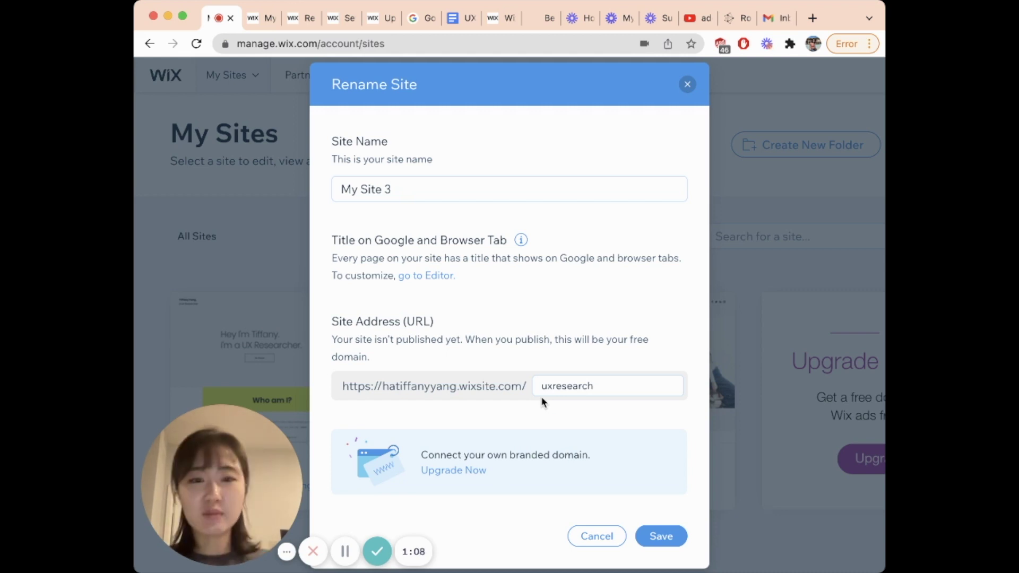
Step: Compare the VIP, Pro, Unlimited and Combo website plans ($14–$39 monthly), then return to My Sites
click(458, 474)
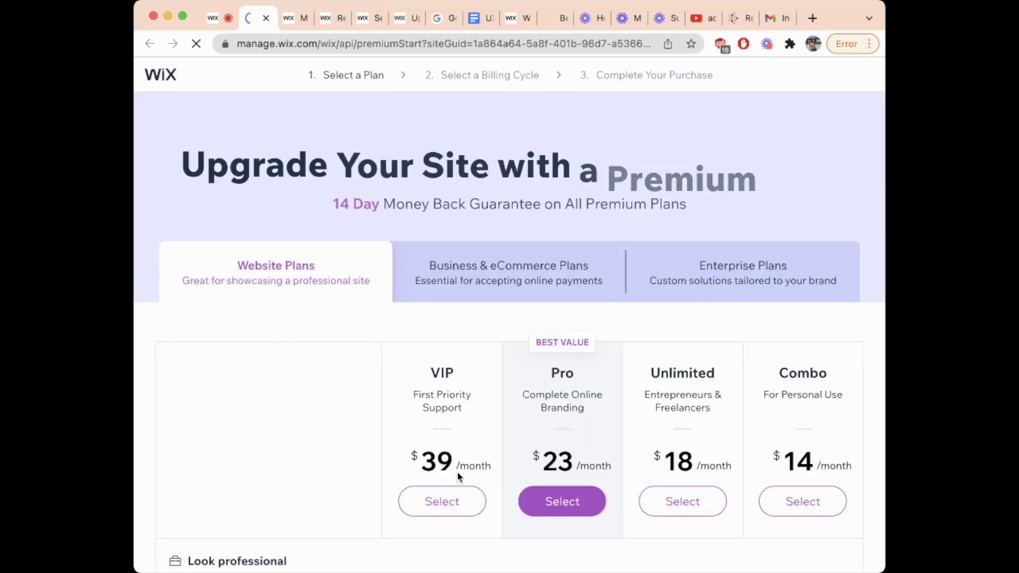
scroll(457, 472, down, 2)
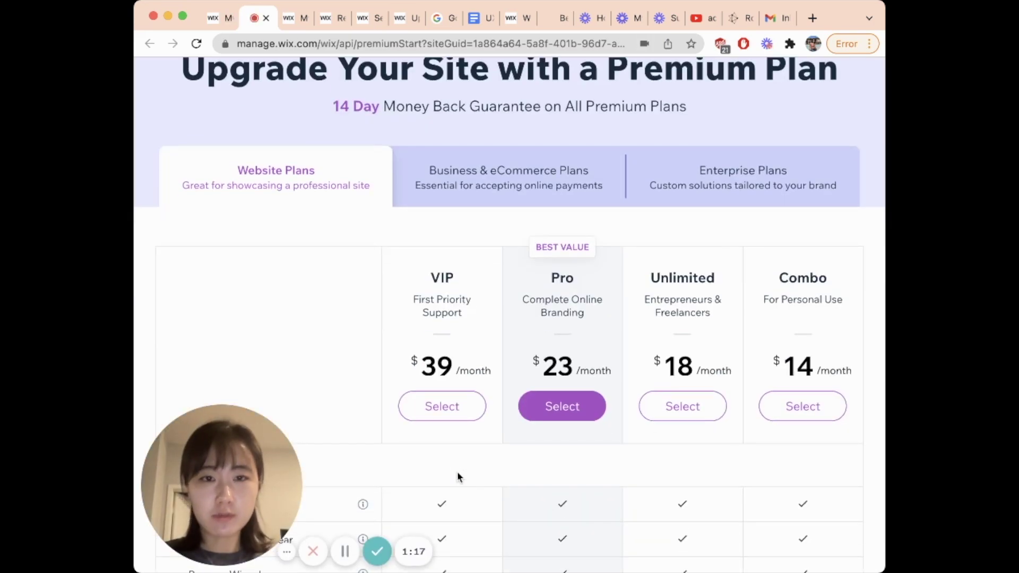
scroll(501, 226, down, 3)
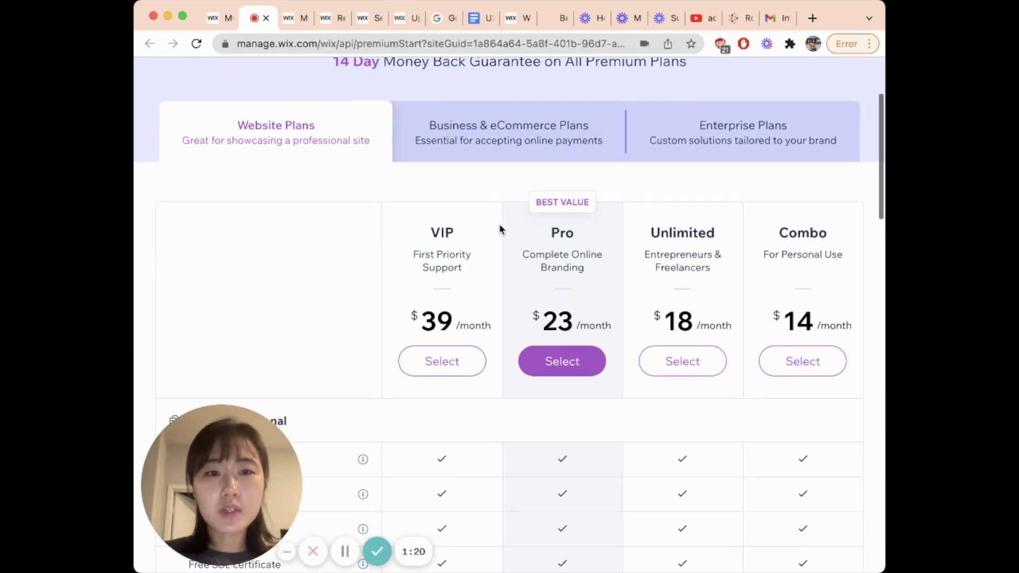
scroll(494, 370, down, 4)
scroll(495, 371, up, 3)
scroll(495, 371, down, 3)
scroll(494, 371, down, 2)
scroll(598, 352, up, 5)
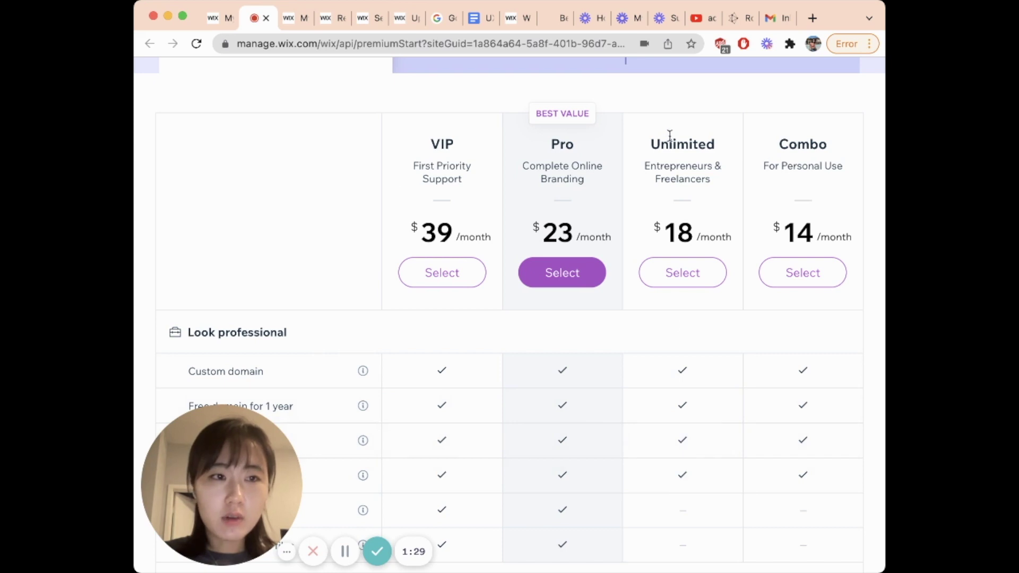
scroll(670, 138, down, 3)
scroll(670, 333, up, 2)
scroll(670, 334, down, 2)
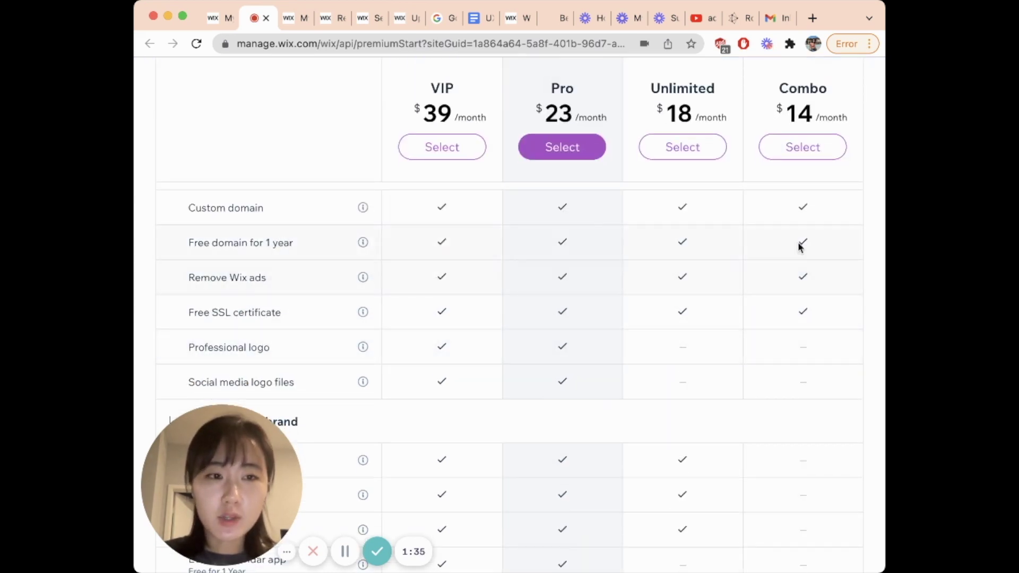
scroll(406, 298, up, 3)
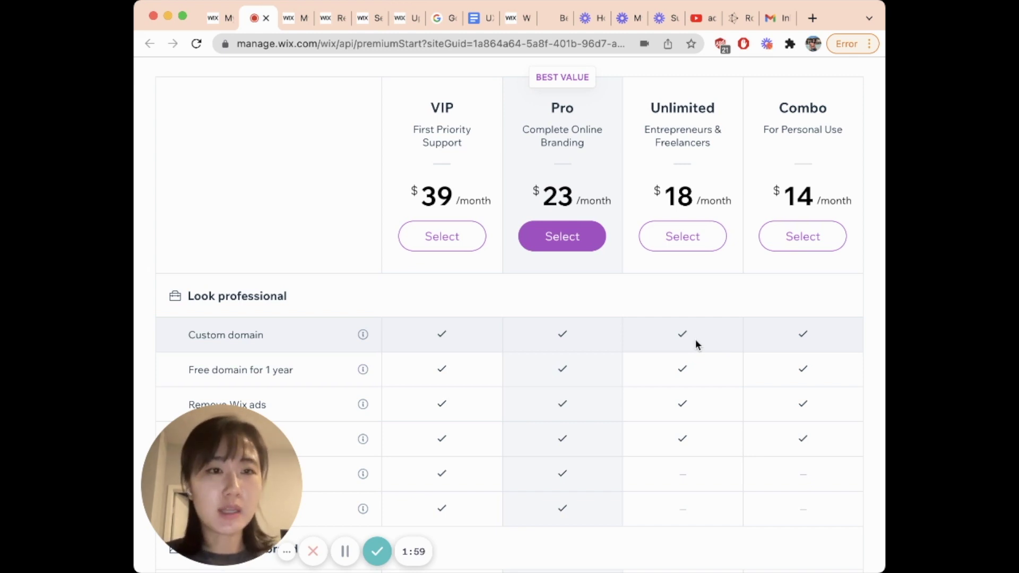
scroll(697, 344, up, 3)
scroll(697, 344, up, 3)
scroll(697, 351, down, 3)
scroll(696, 348, down, 2)
double_click(667, 136)
scroll(676, 152, down, 4)
scroll(677, 148, up, 3)
scroll(677, 423, down, 6)
scroll(677, 423, up, 2)
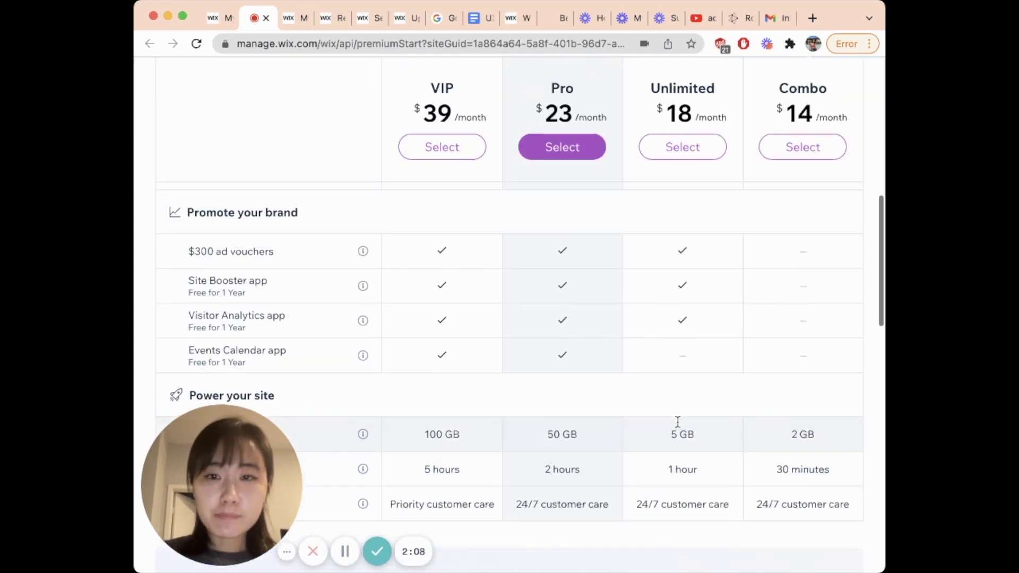
scroll(695, 388, up, 10)
scroll(698, 378, down, 3)
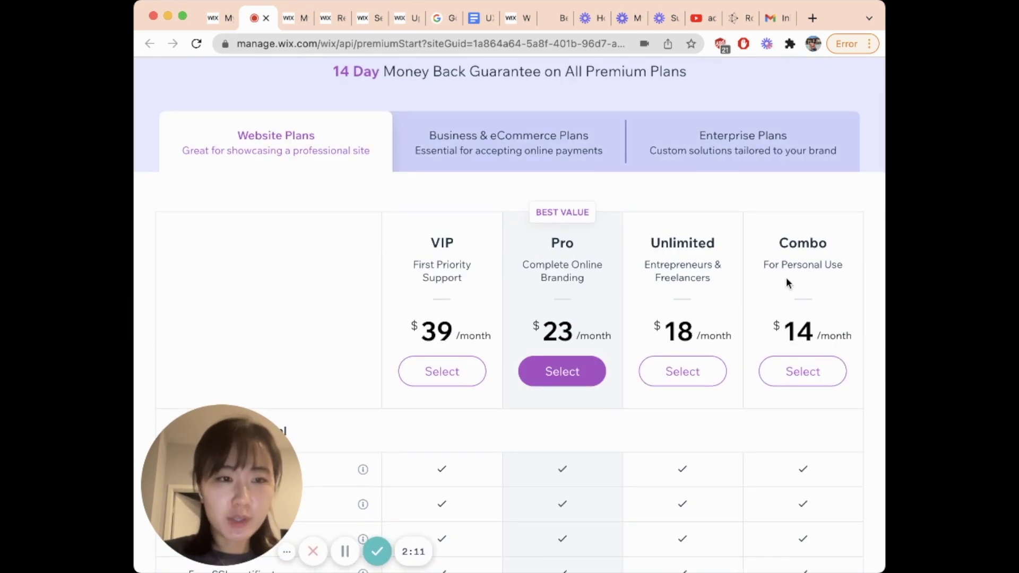
scroll(787, 281, down, 10)
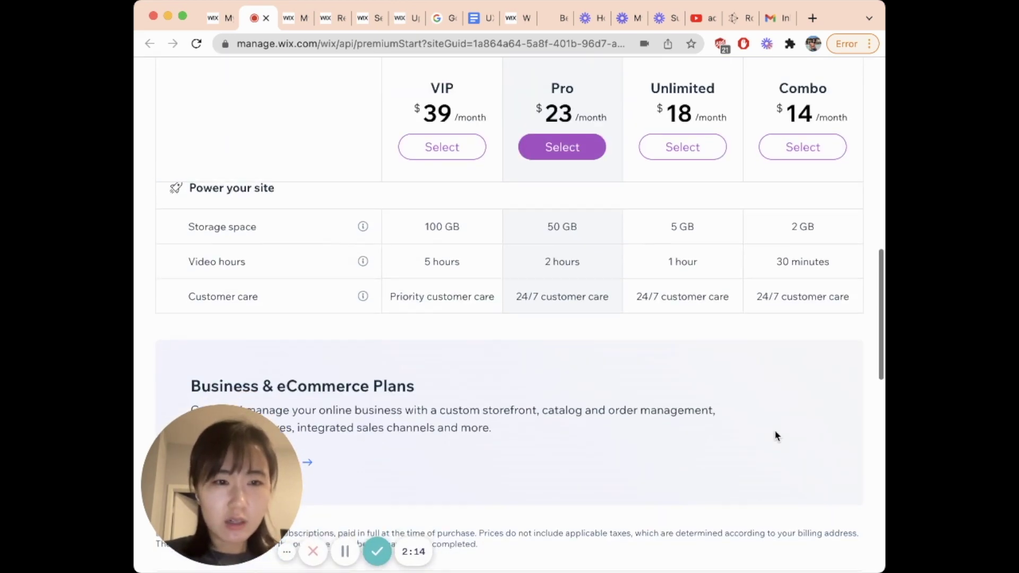
scroll(776, 436, up, 5)
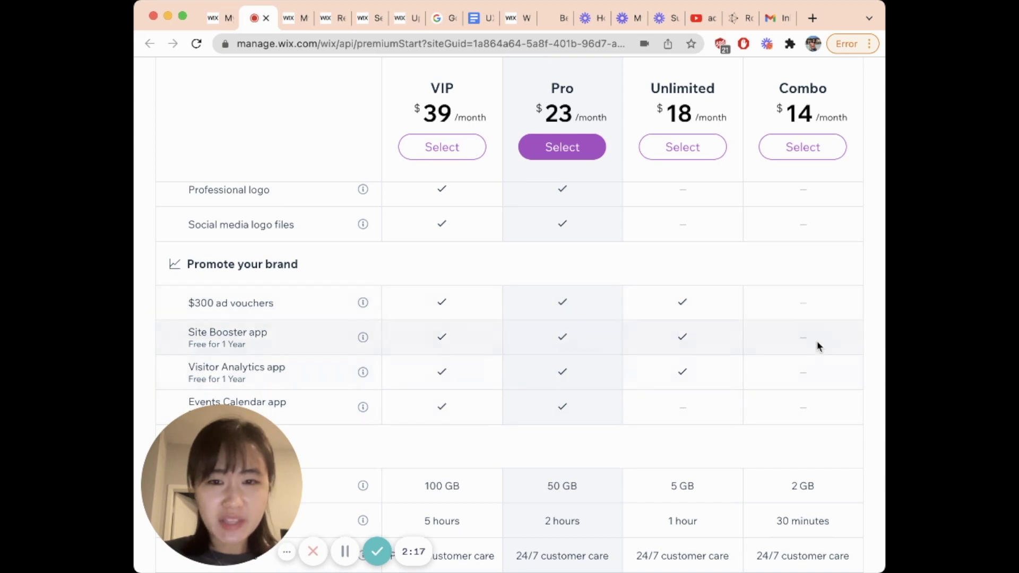
scroll(817, 348, up, 5)
scroll(810, 397, down, 3)
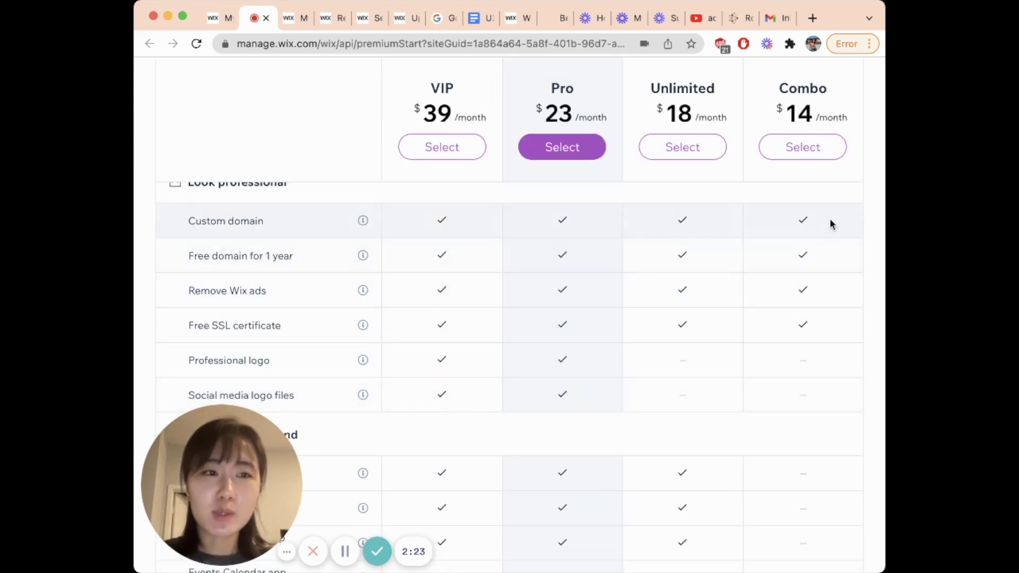
scroll(828, 233, up, 2)
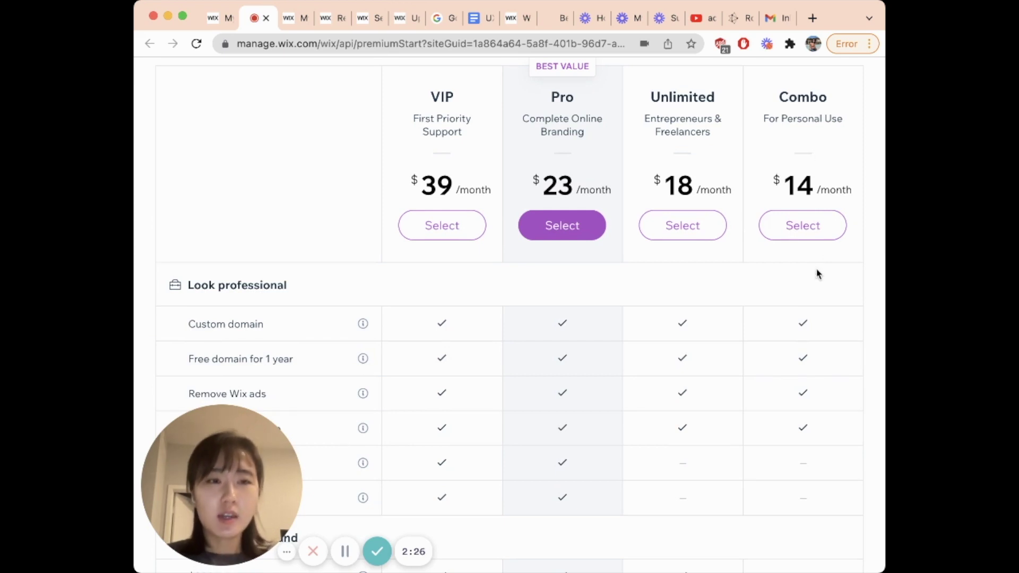
scroll(818, 274, up, 5)
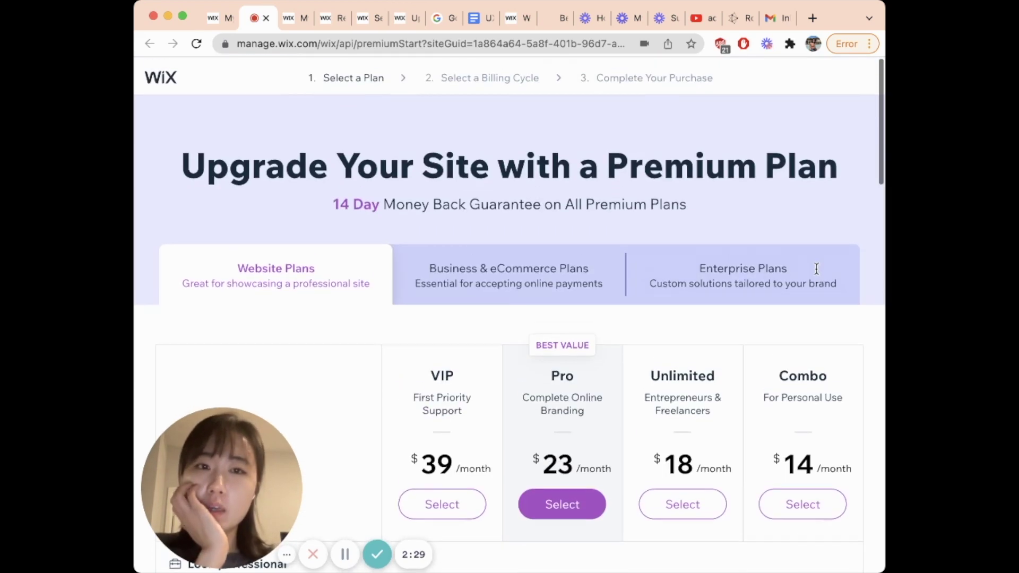
scroll(818, 274, down, 4)
click(219, 19)
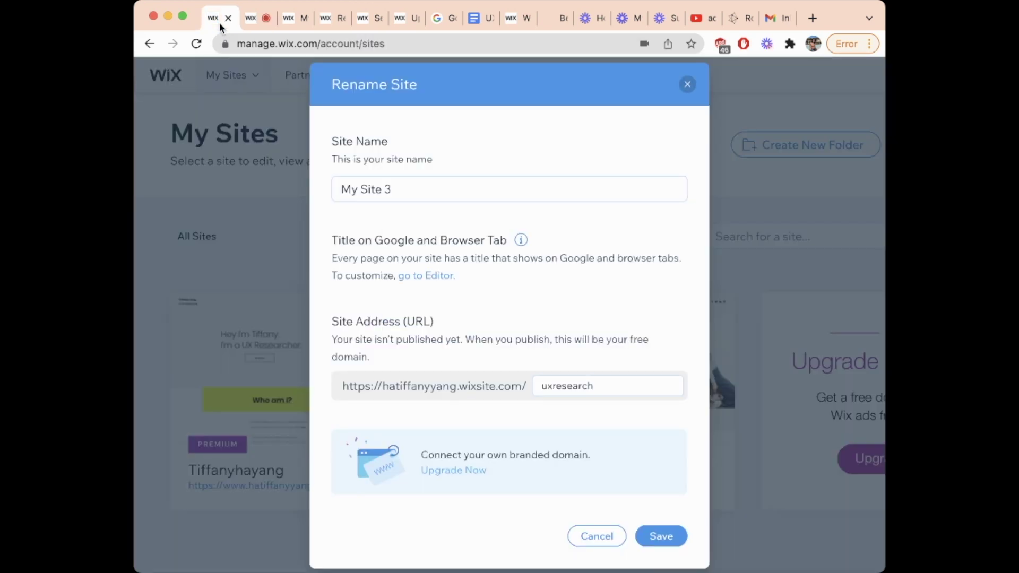
Step: Close My Site 3's rename dialog and open the premium site's Manage Domain page from its Rename Site dialog
click(687, 85)
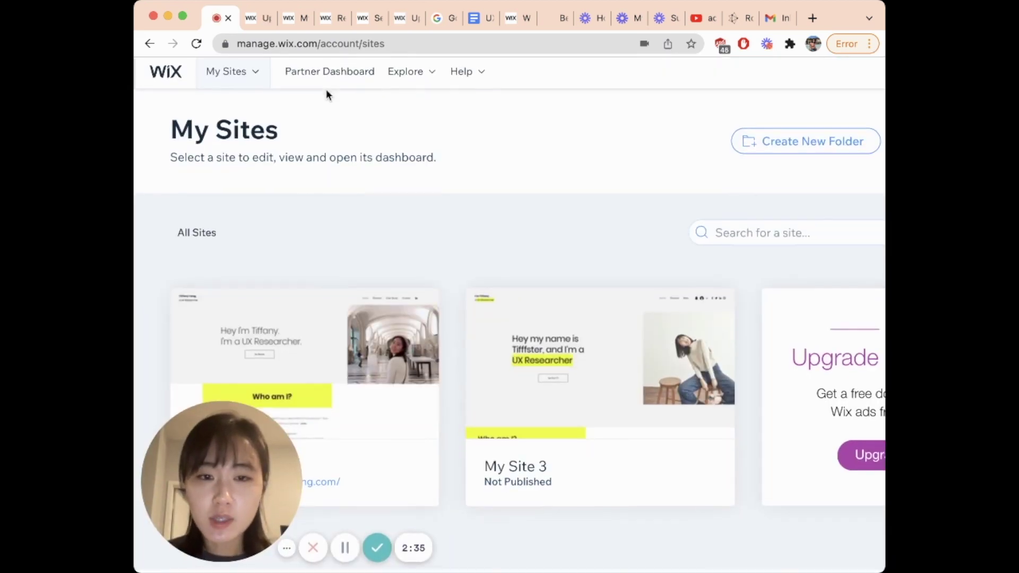
click(404, 306)
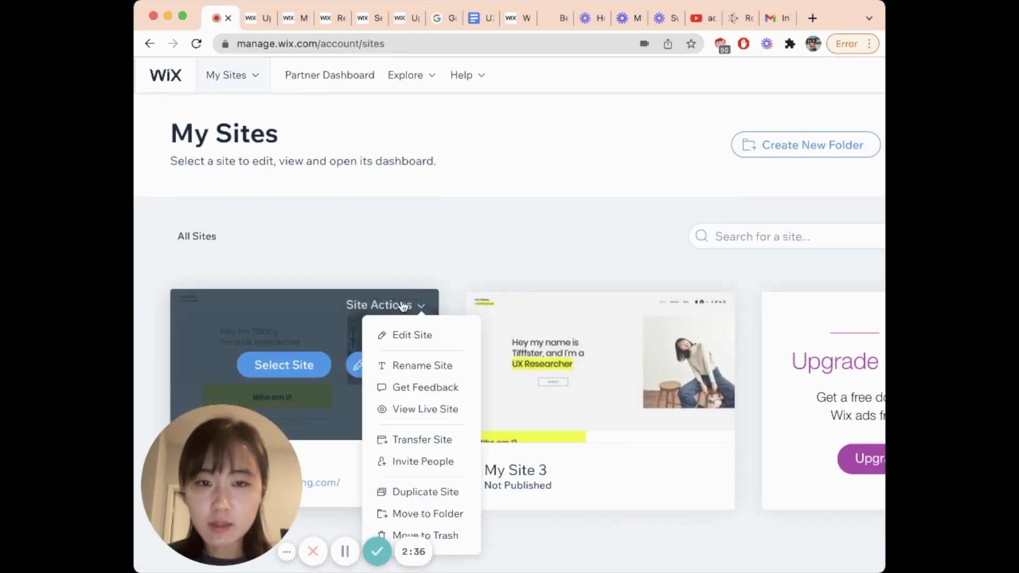
click(406, 367)
drag(352, 394, 375, 401)
click(508, 439)
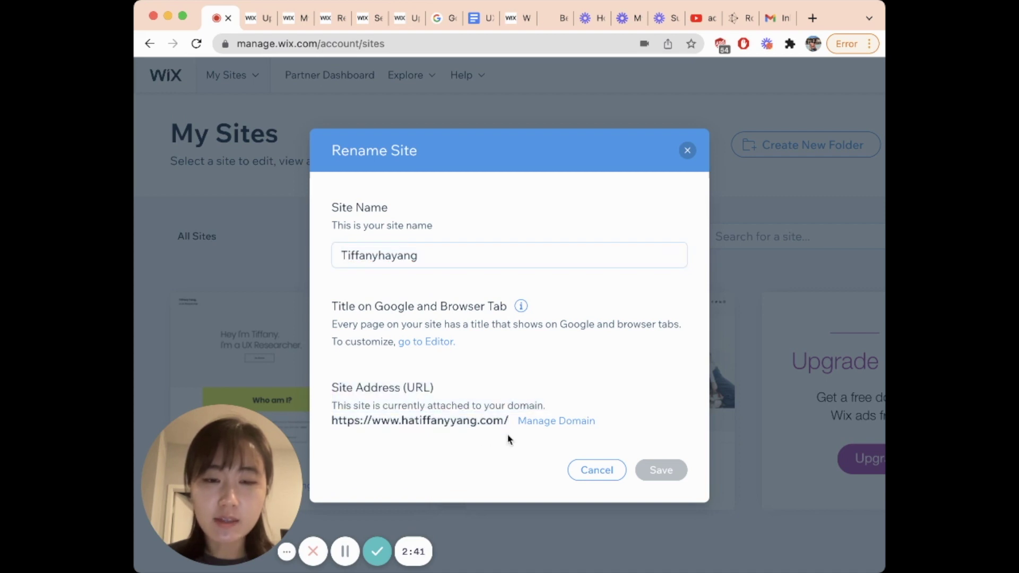
click(547, 424)
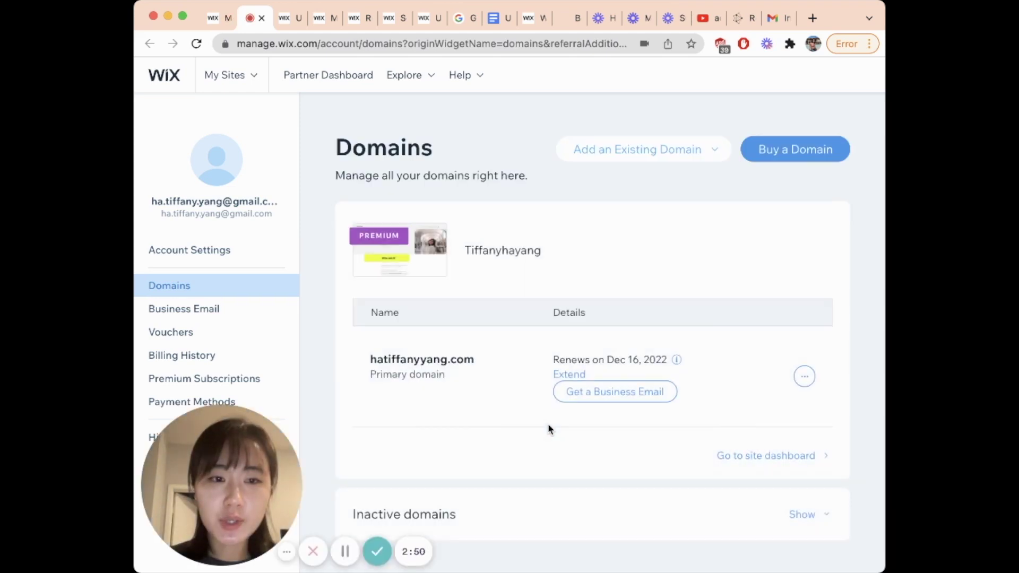
Step: Search Buy a Domain for the owner's-name .com and review the recommended .net, .biz and .info alternatives
scroll(619, 359, down, 1)
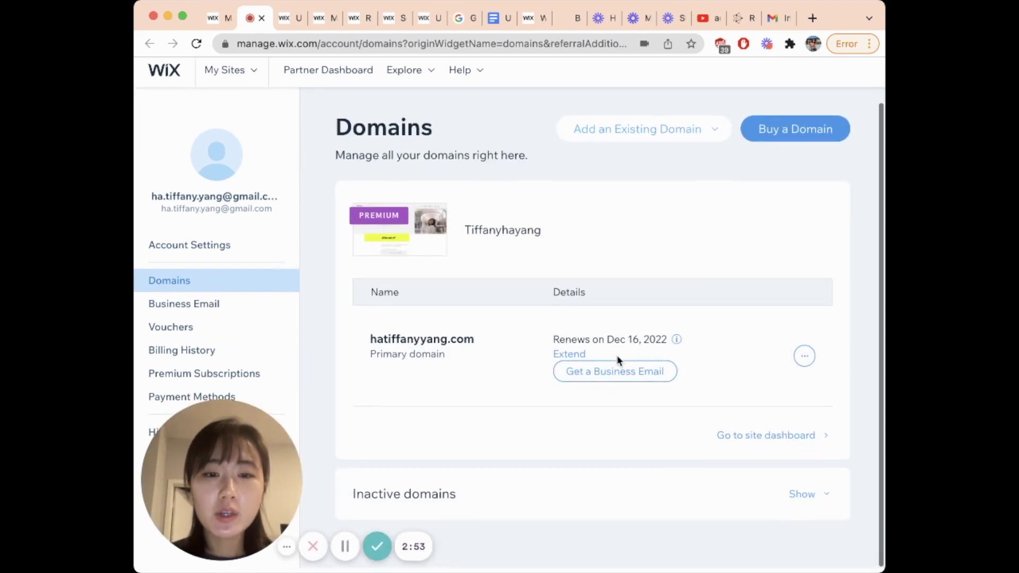
scroll(567, 514, up, 1)
click(794, 154)
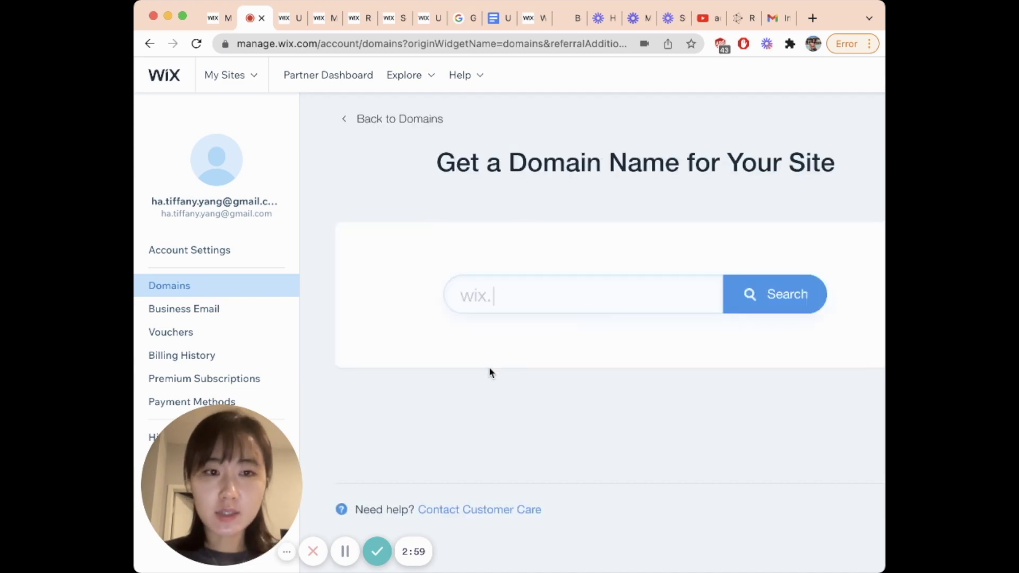
click(523, 300)
text(syn)
text(viamorgan)
click(766, 291)
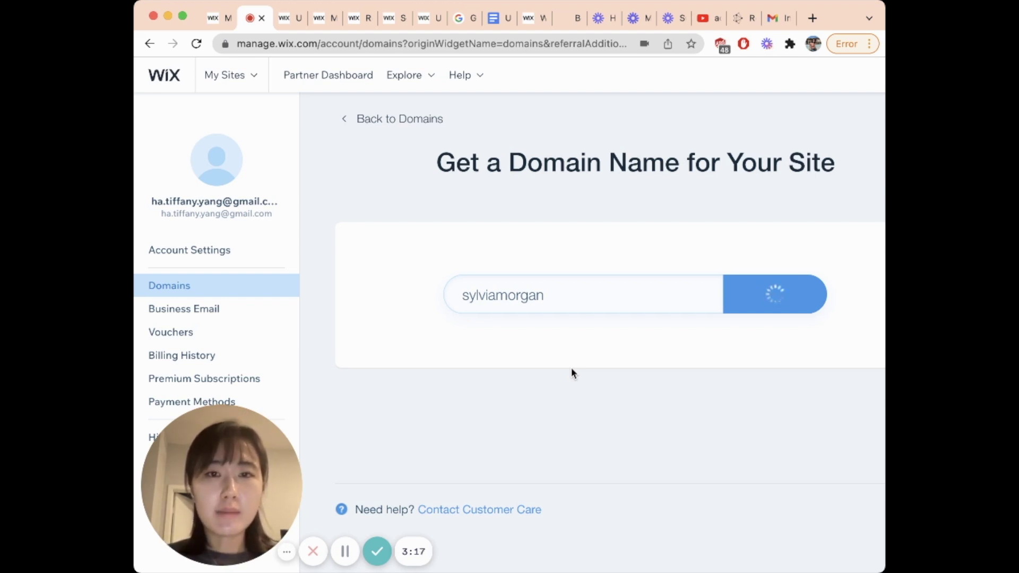
scroll(571, 367, down, 4)
scroll(568, 427, down, 8)
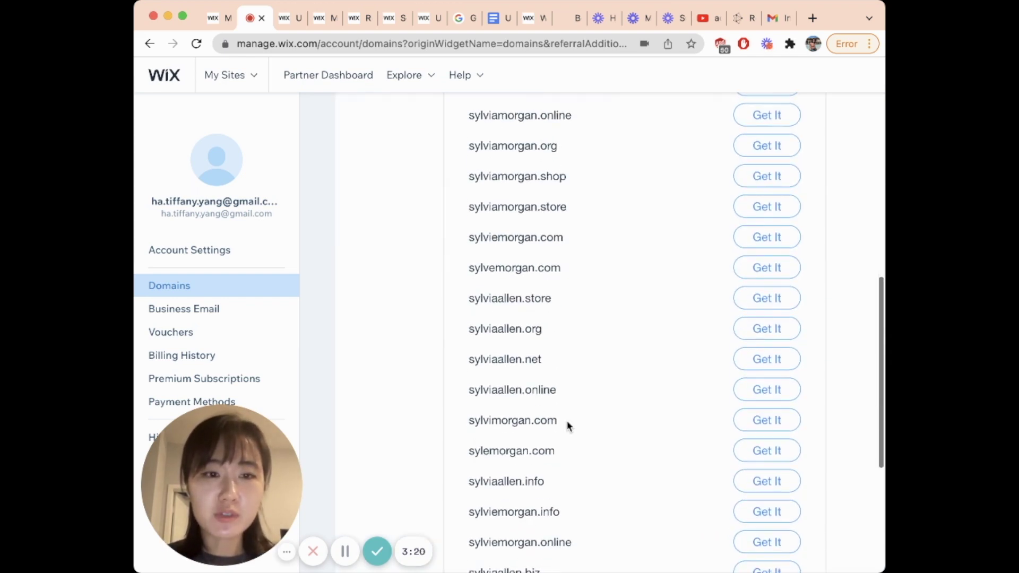
scroll(568, 426, up, 10)
scroll(568, 426, down, 5)
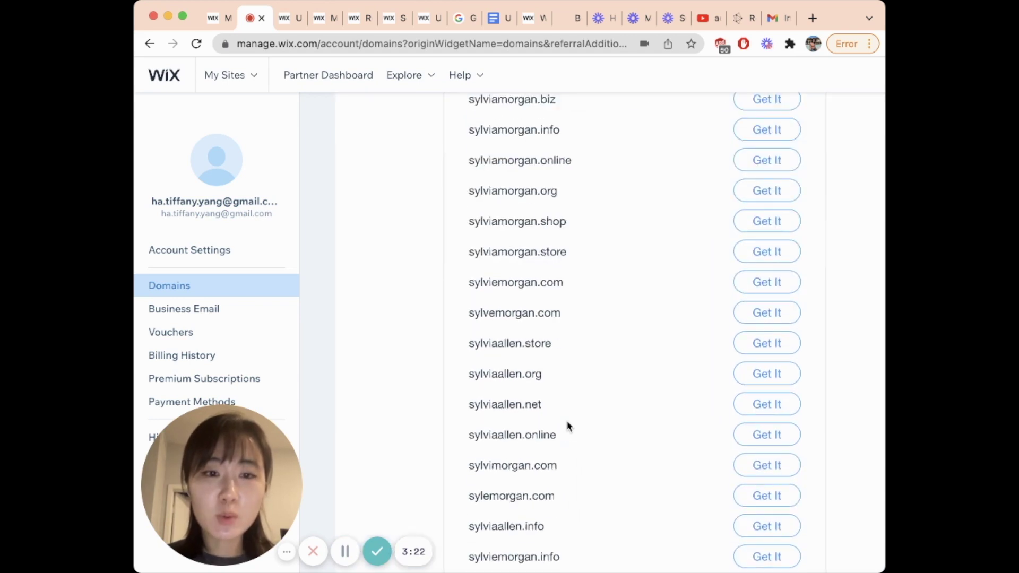
scroll(567, 425, up, 4)
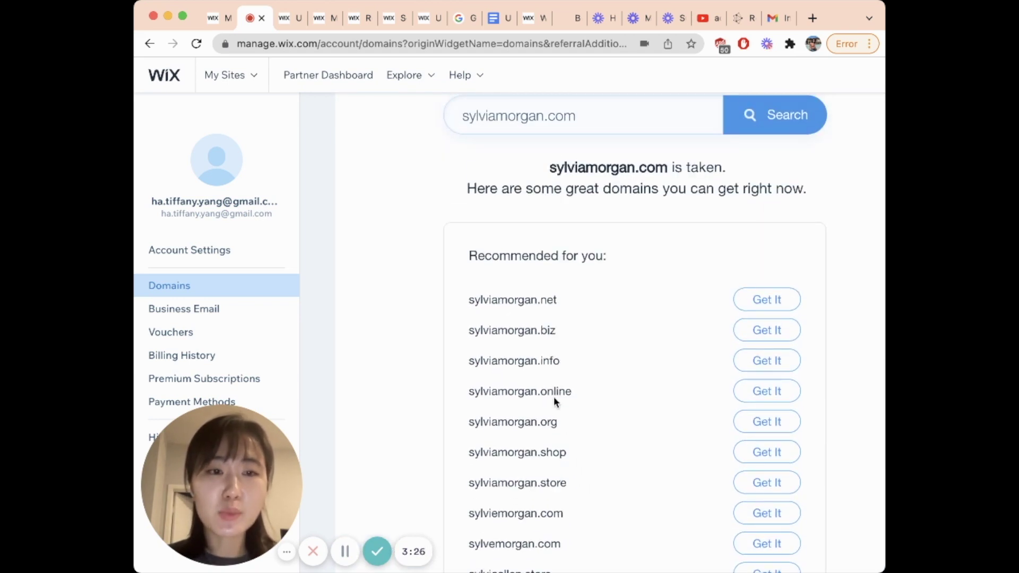
scroll(554, 397, up, 3)
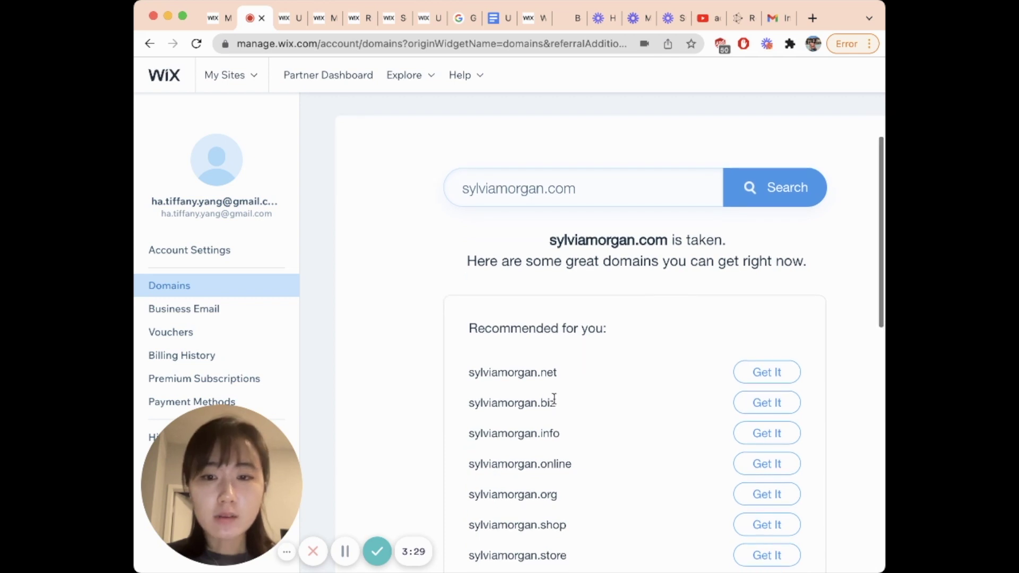